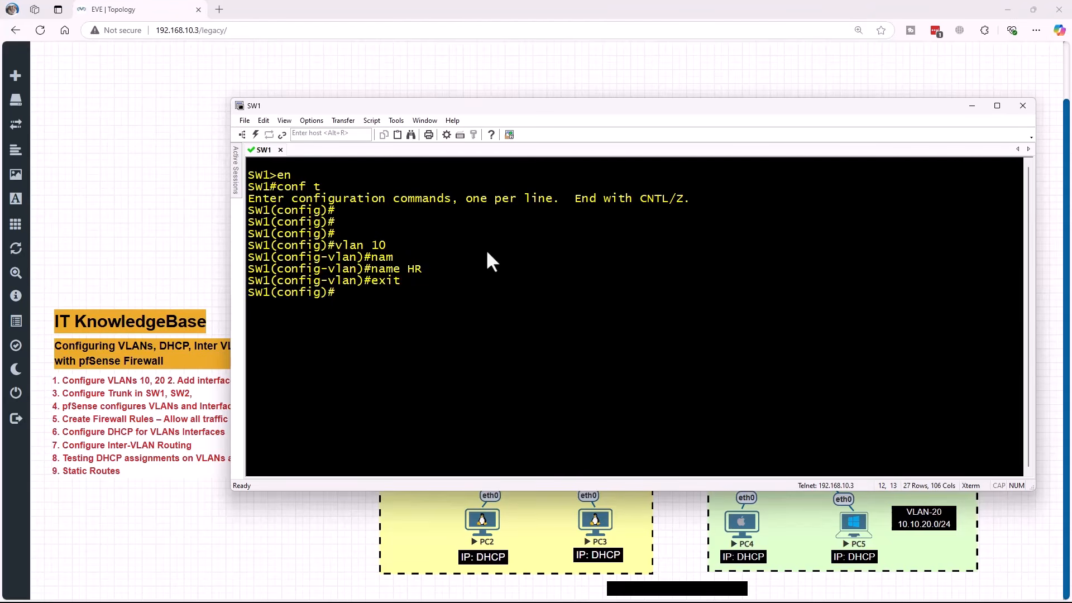
# - Create VLAN 20 on SW1 and name it ACCT
pyautogui.press('Return')
pyautogui.press('Return')
pyautogui.write('vlan 20')
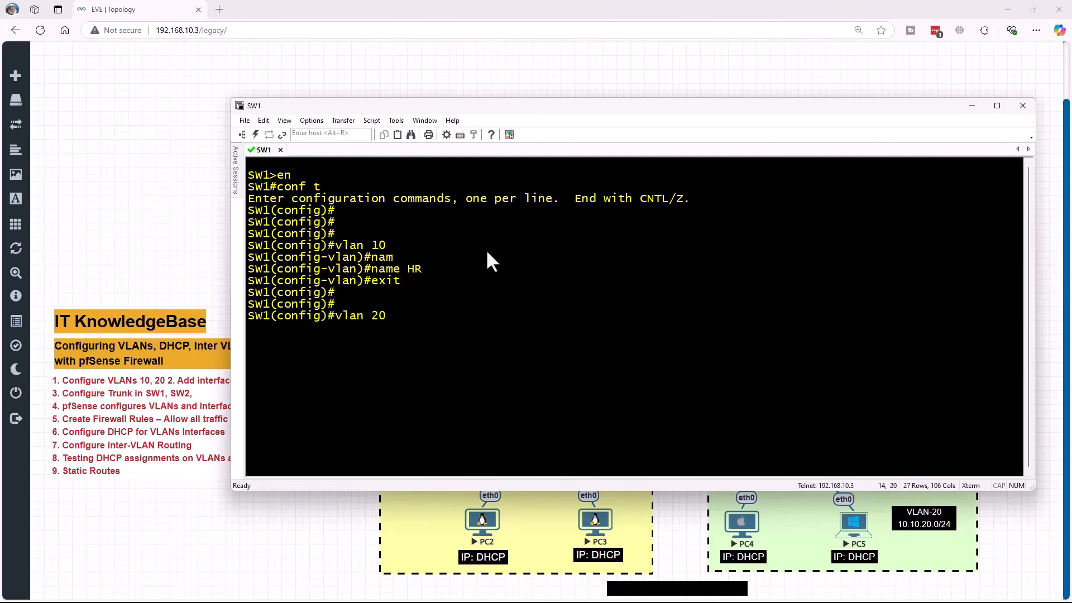
pyautogui.press('Return')
pyautogui.write('nam')
pyautogui.press('Tab')
pyautogui.write('ACCT')
pyautogui.press('Return')
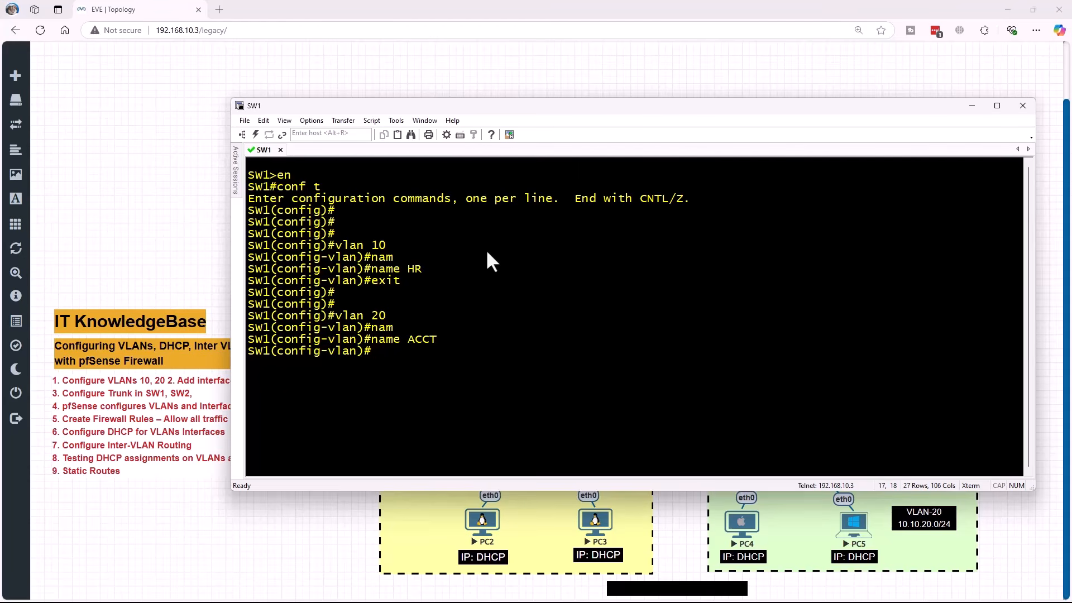
pyautogui.write('inter')
pyautogui.press('Tab')
pyautogui.write('f')
pyautogui.press('Tab')
pyautogui.press('BackSpace')
pyautogui.press('BackSpace')
pyautogui.press('BackSpace')
pyautogui.press('BackSpace')
pyautogui.press('BackSpace')
pyautogui.press('BackSpace')
# - Leave VLAN configuration on SW1 and enter configuration mode for interface ether0/2
pyautogui.write('exit')
pyautogui.press('Return')
pyautogui.press('Return')
pyautogui.write('inter')
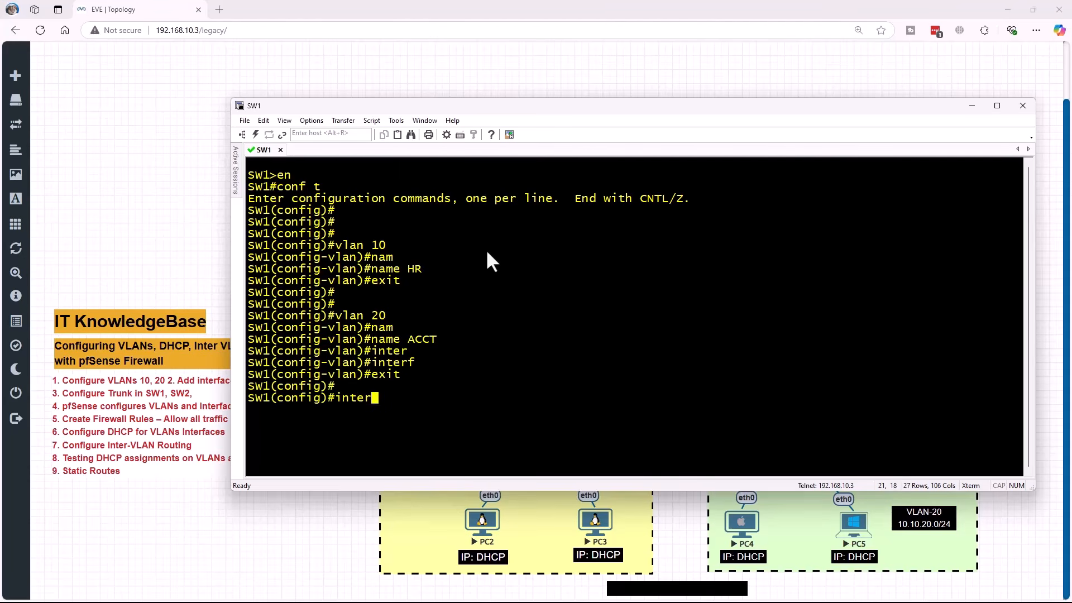
pyautogui.press('Tab')
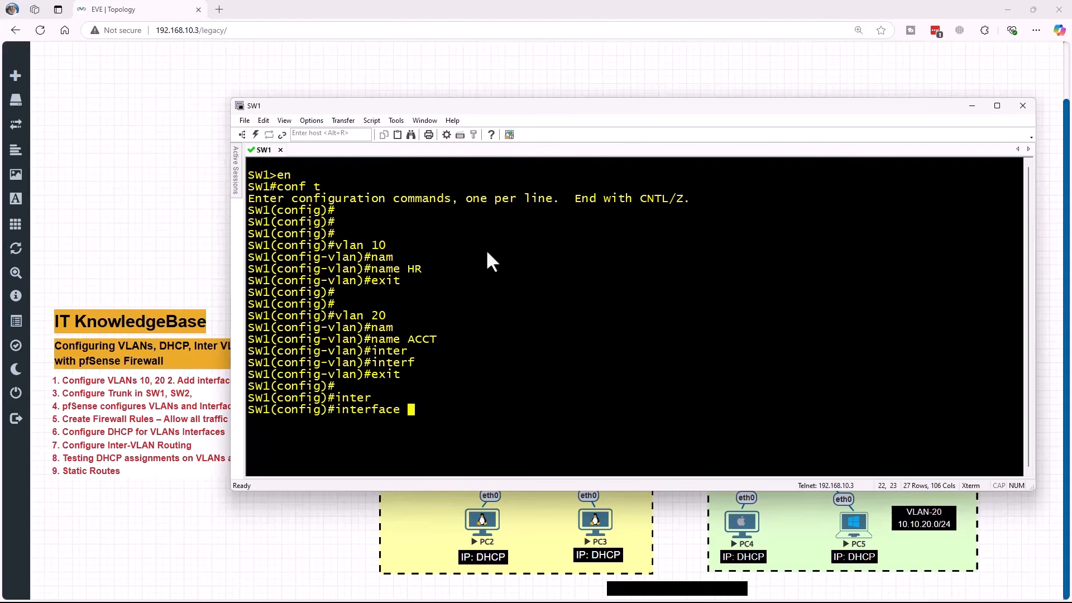
pyautogui.write('ether0/2')
pyautogui.press('Return')
pyautogui.press('Return')
# - Assign SW1's interface ether0/2 to access VLAN 10
pyautogui.write('swi')
pyautogui.press('Tab')
pyautogui.write('erfac')
pyautogui.press('Tab')
pyautogui.write('vlan 10')
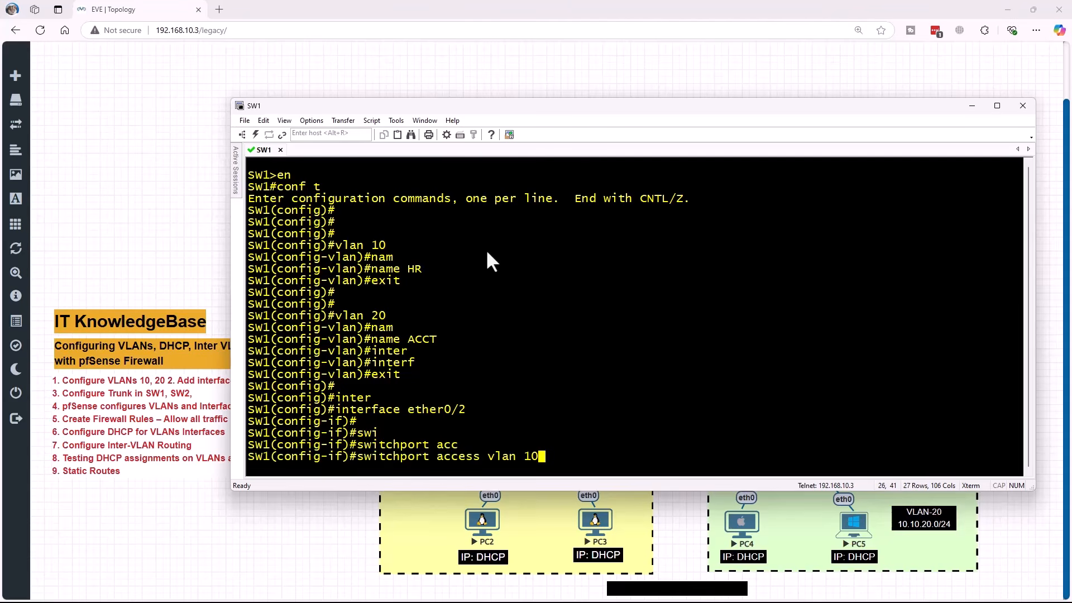
pyautogui.press('Return')
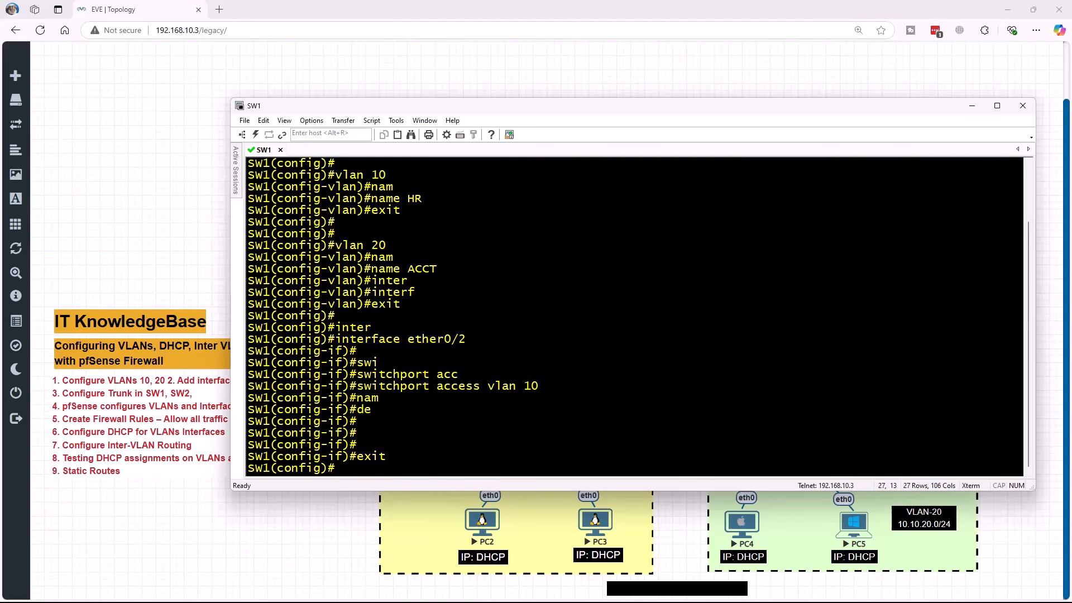
# - Enter configuration mode for interface ether0/3 on SW1
pyautogui.press('Tab')
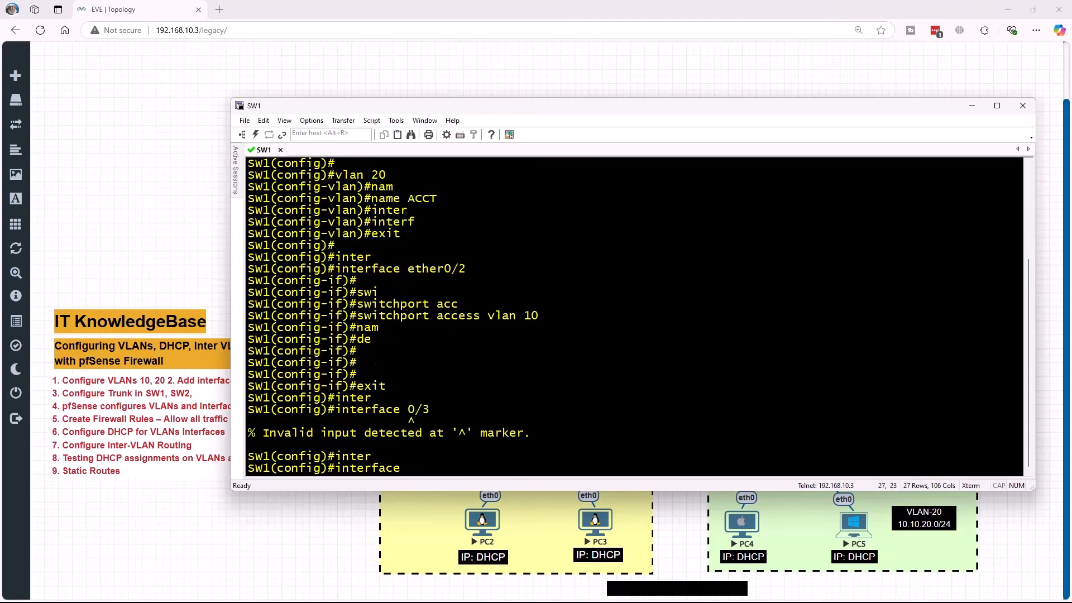
pyautogui.write('eh')
pyautogui.press('BackSpace')
pyautogui.write('ther0/2')
pyautogui.press('BackSpace')
pyautogui.write('3')
pyautogui.press('Return')
# - Assign SW1's interface ether0/3 to access VLAN 10 and return to global configuration mode
pyautogui.press('Return')
pyautogui.press('Return')
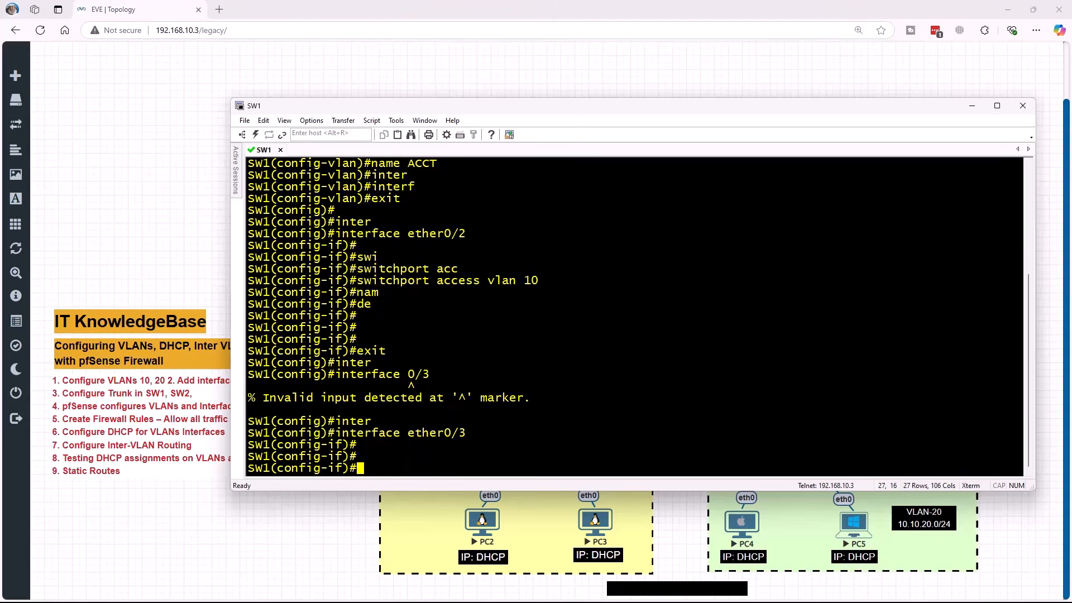
pyautogui.press('Return')
pyautogui.write('sw')
pyautogui.press('Tab')
pyautogui.write('acc')
pyautogui.press('Tab')
pyautogui.write('vlan 10')
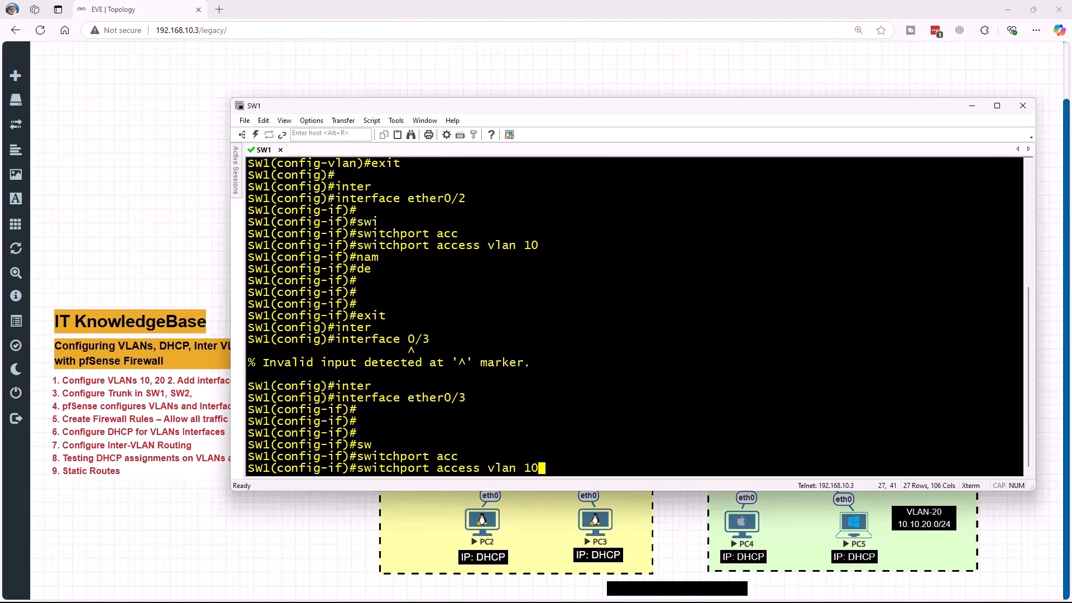
pyautogui.press('Return')
pyautogui.press('Return')
pyautogui.press('Return')
pyautogui.press('Return')
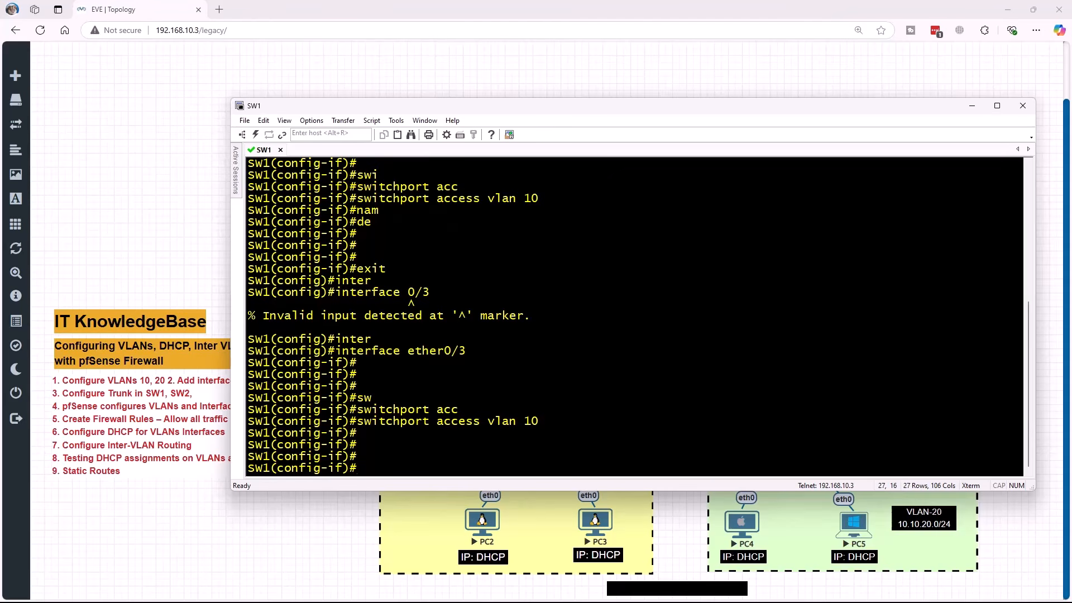
pyautogui.write('exit')
pyautogui.press('Return')
pyautogui.press('Return')
pyautogui.press('Return')
pyautogui.press('Return')
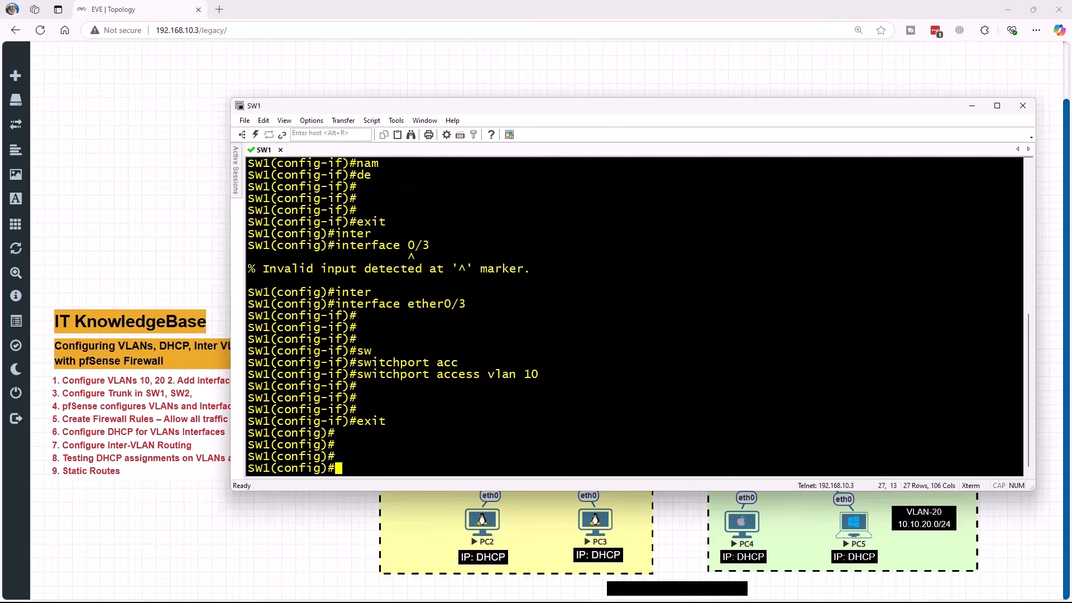
# - Display the VLAN table on SW1 with do show vlan and check the ports assigned to VLAN 10 HR
pyautogui.write('do show vlan')
pyautogui.press('Return')
pyautogui.press('space')
pyautogui.scroll(1, 285, 203)
pyautogui.moveTo(249, 199); pyautogui.dragTo(299, 200)
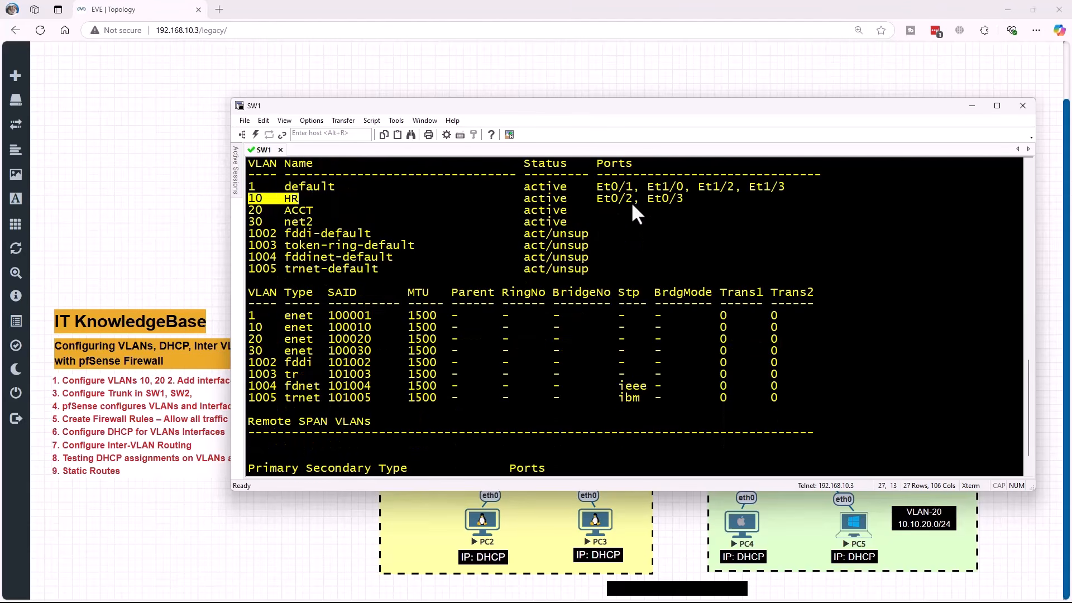
pyautogui.moveTo(595, 203); pyautogui.dragTo(677, 203)
pyautogui.click(605, 352)
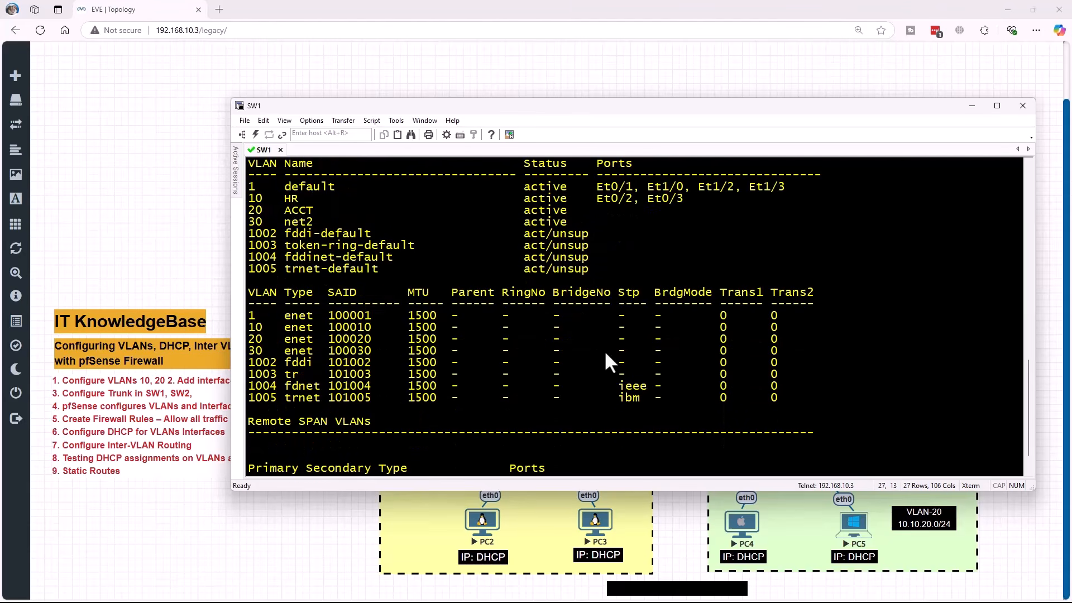
pyautogui.press('Return')
pyautogui.press('Return')
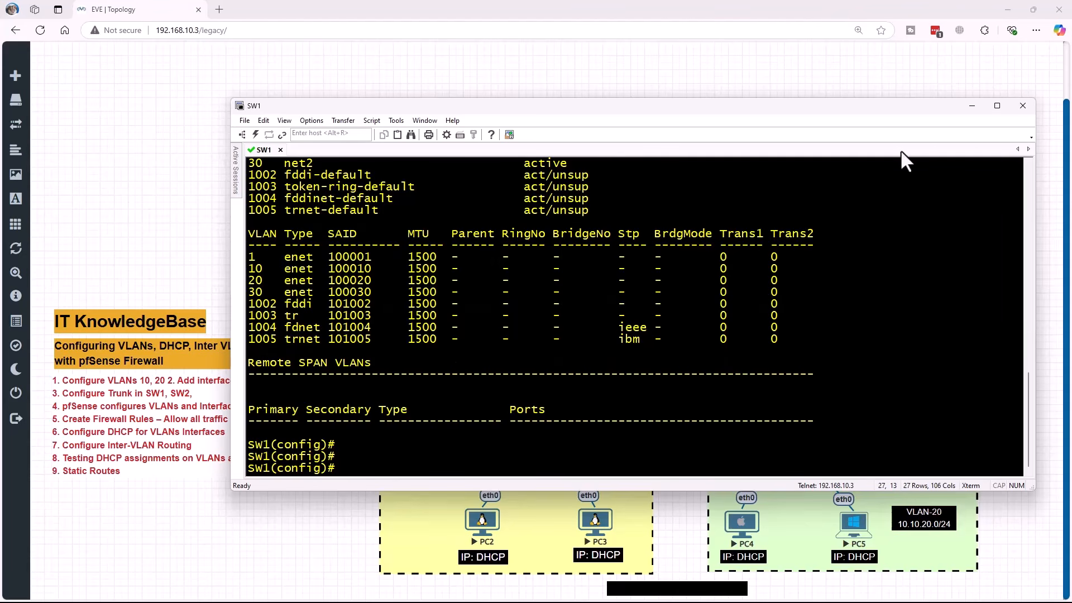
# - Minimize the SW1 console and open the console of SW2 from the topology
pyautogui.click(966, 107)
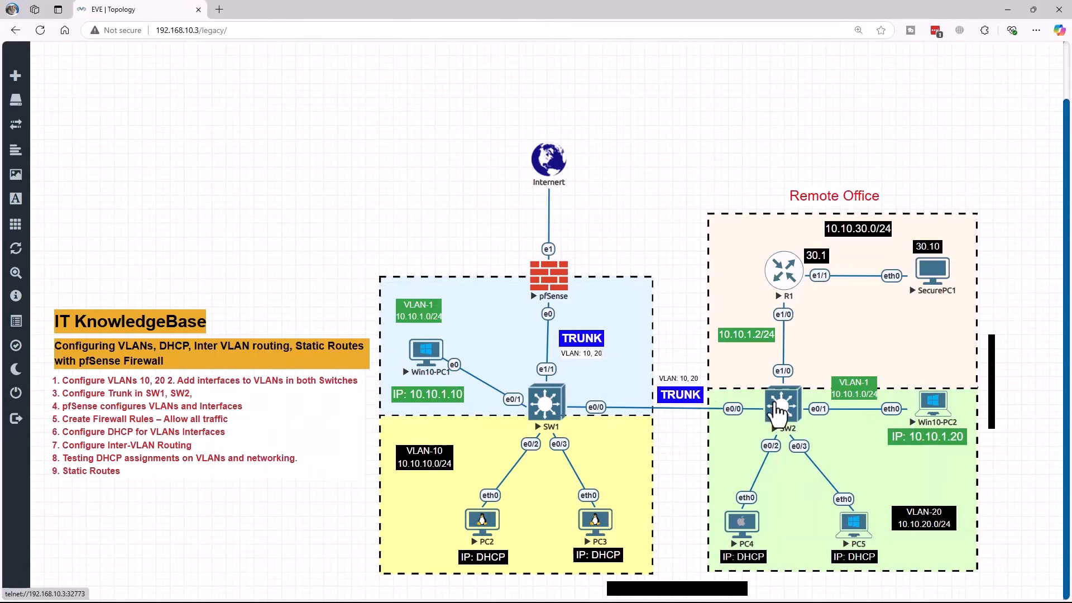
pyautogui.click(778, 409)
pyautogui.click(593, 90)
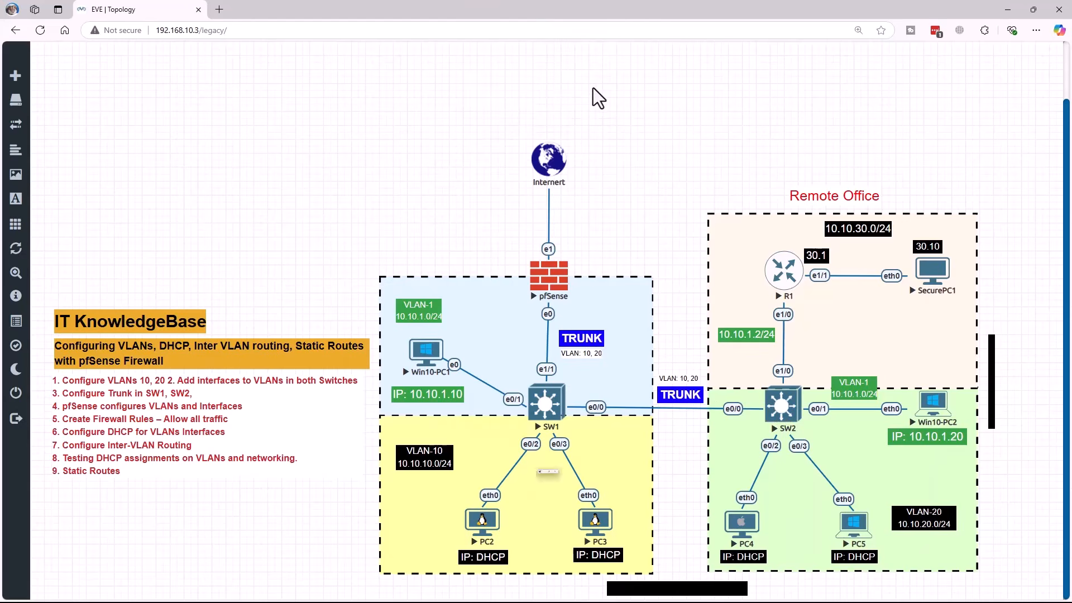
pyautogui.press('Return')
pyautogui.press('Return')
pyautogui.press('Return')
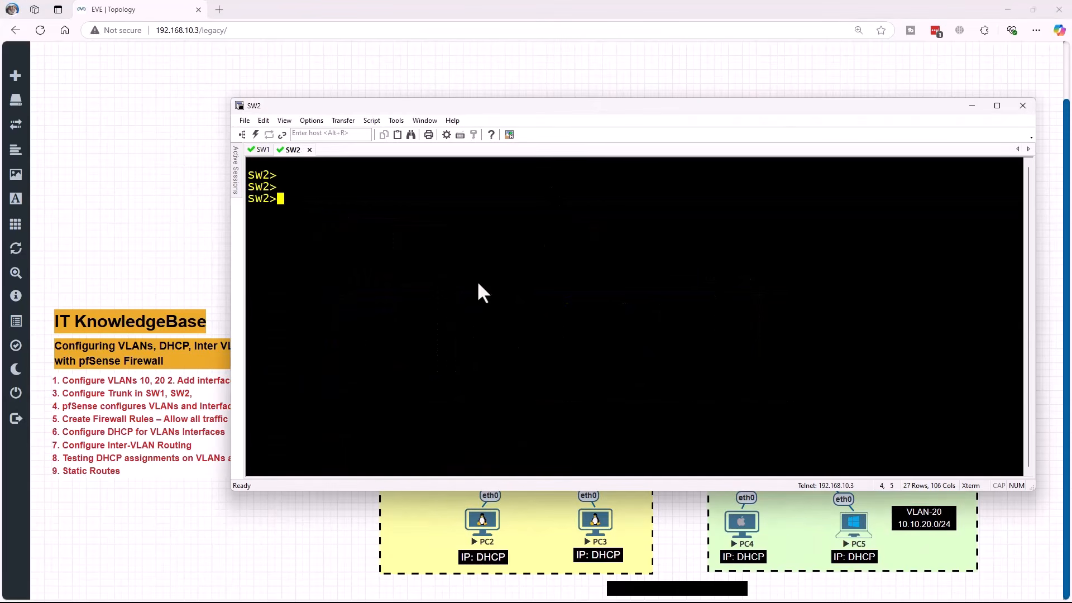
# - Enter privileged mode and global configuration mode on SW2
pyautogui.write('en')
pyautogui.press('Return')
pyautogui.write('conf')
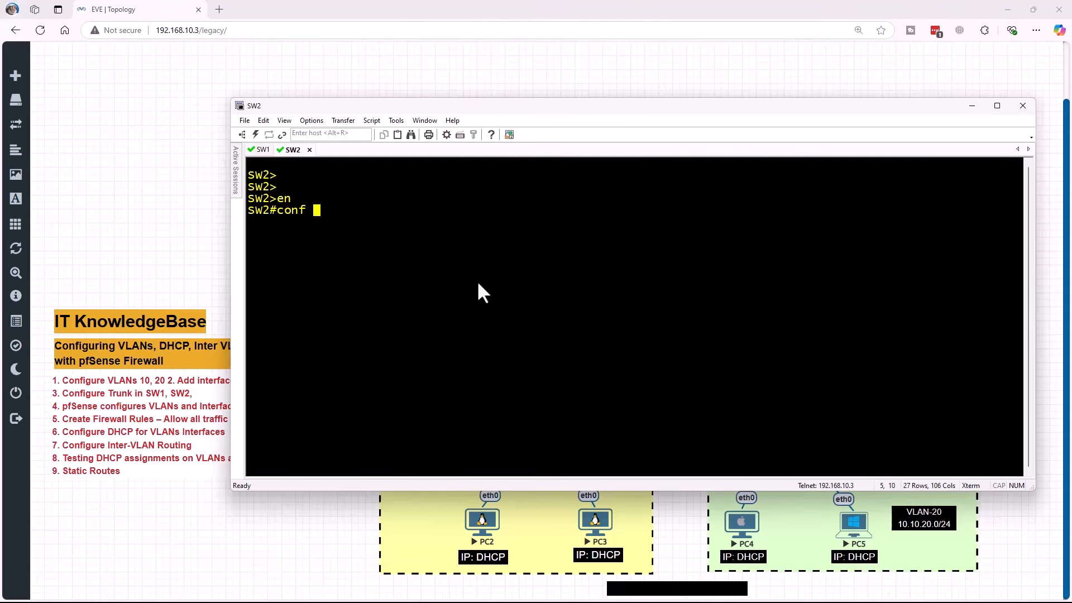
pyautogui.write(' t')
pyautogui.press('Return')
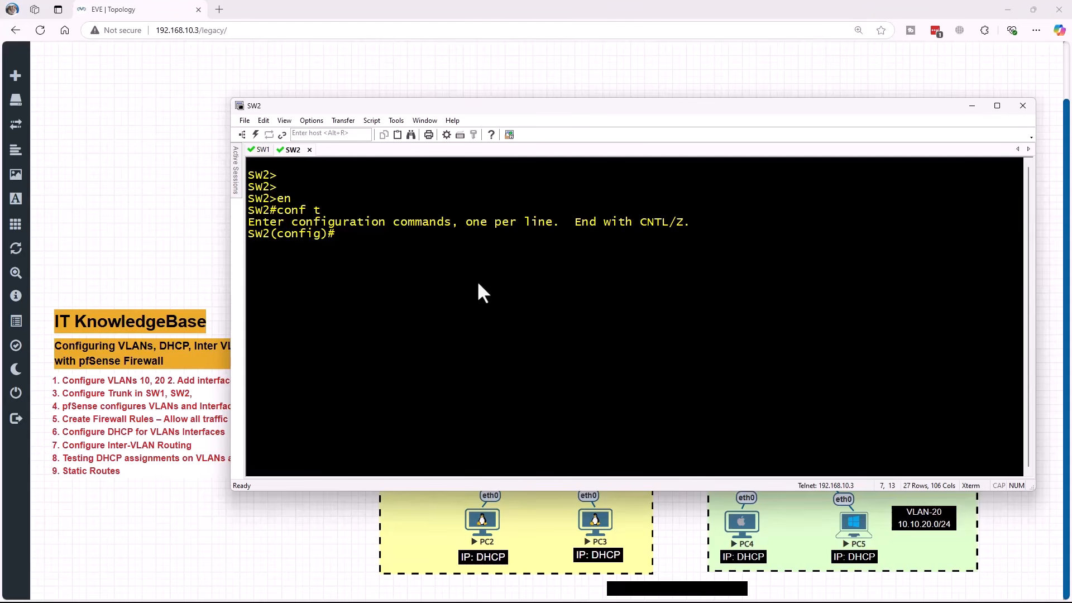
pyautogui.press('Return')
pyautogui.press('Return')
pyautogui.press('Return')
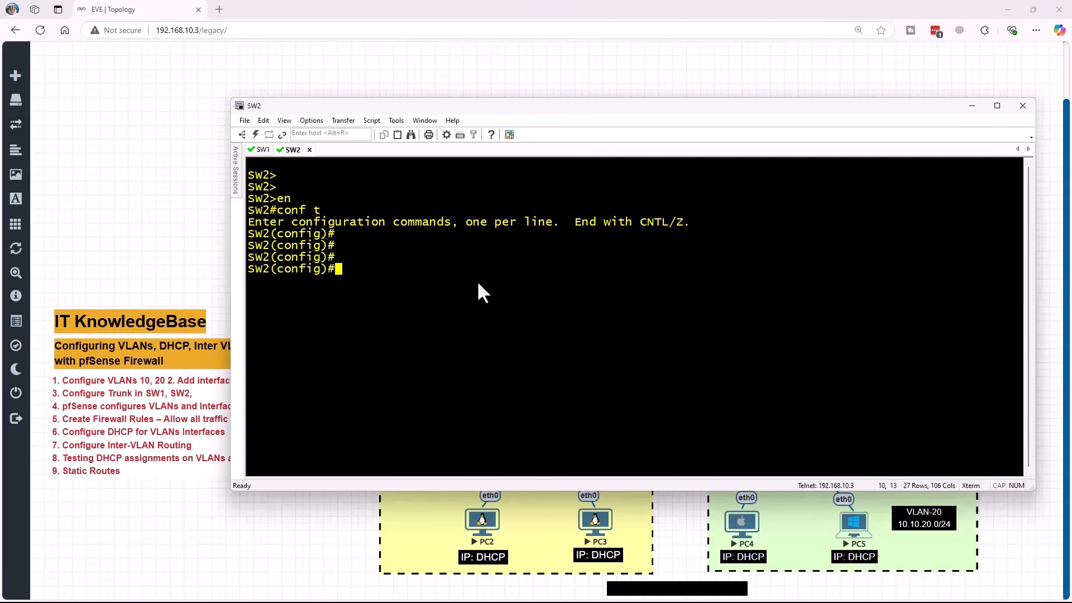
# - Create VLAN 20 named ACCT on SW2 and exit VLAN configuration
pyautogui.write('vlan 20')
pyautogui.press('Return')
pyautogui.write('name')
pyautogui.press('Tab')
pyautogui.write('ACCT')
pyautogui.press('Return')
pyautogui.press('Return')
pyautogui.press('Return')
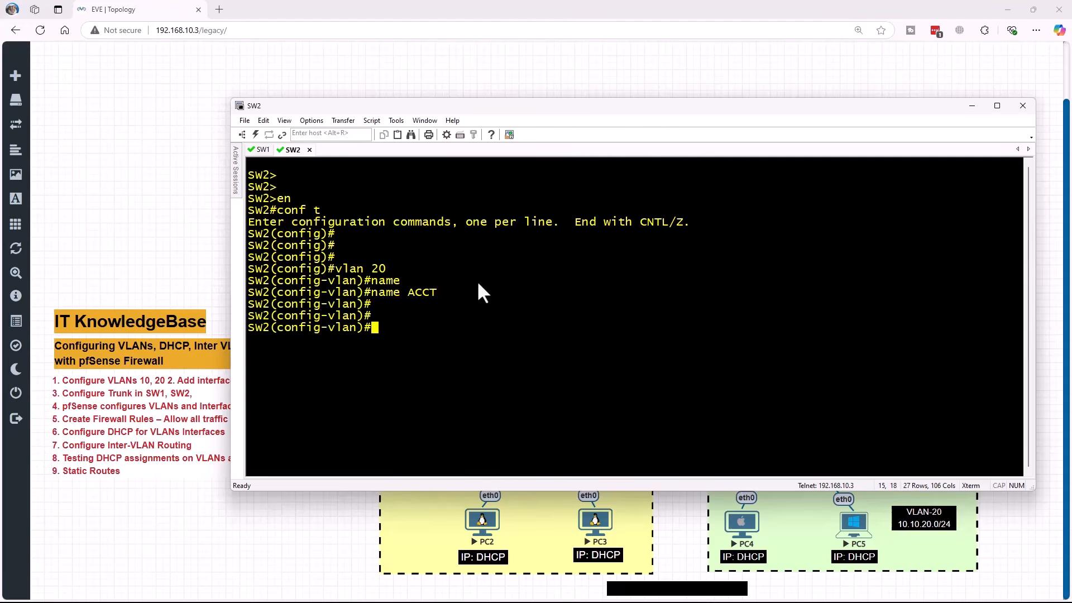
pyautogui.write('exit')
pyautogui.press('Return')
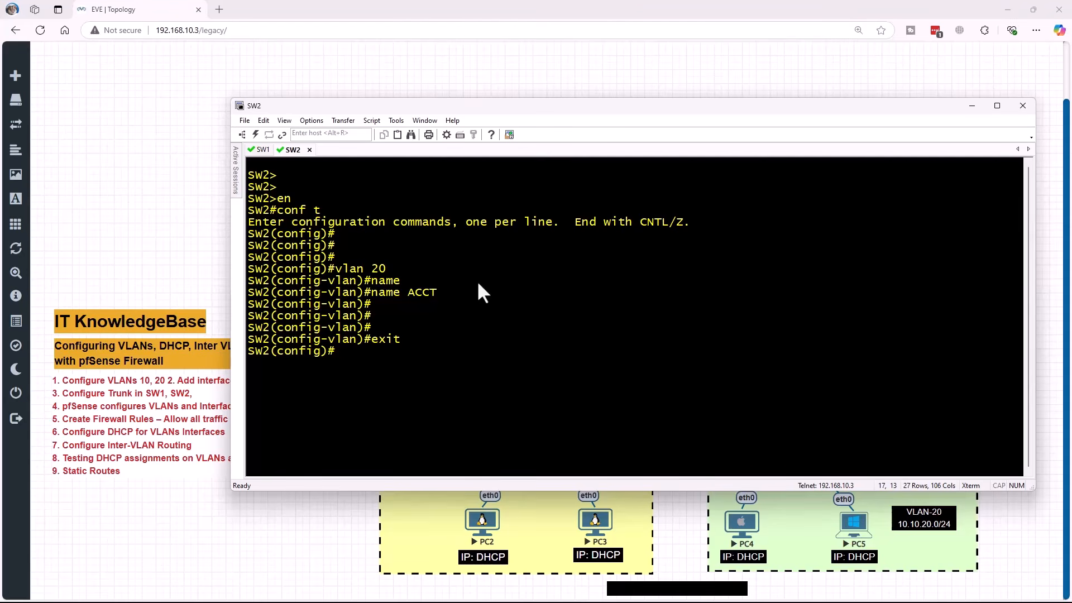
# - Create VLAN 10 named HR on SW2 and exit VLAN configuration
pyautogui.write('vlan 10')
pyautogui.press('Return')
pyautogui.write('name HR')
pyautogui.press('Return')
pyautogui.press('Return')
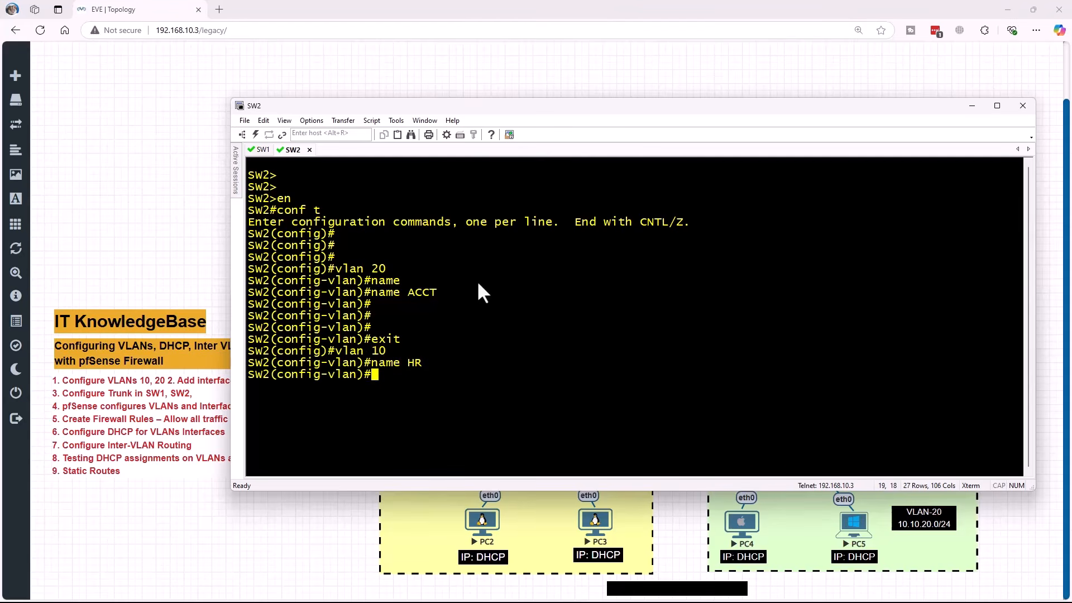
pyautogui.press('Return')
pyautogui.write('exit')
pyautogui.press('Return')
pyautogui.press('Return')
pyautogui.press('Return')
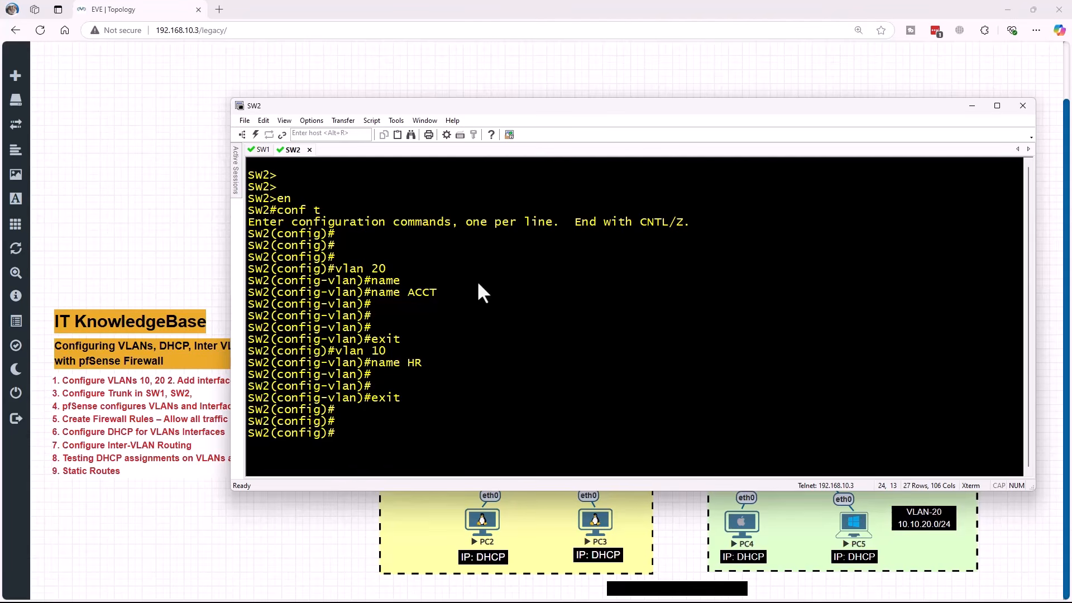
# - Assign SW2's interface ether 0/2 to access VLAN 20
pyautogui.write('inter')
pyautogui.press('Tab')
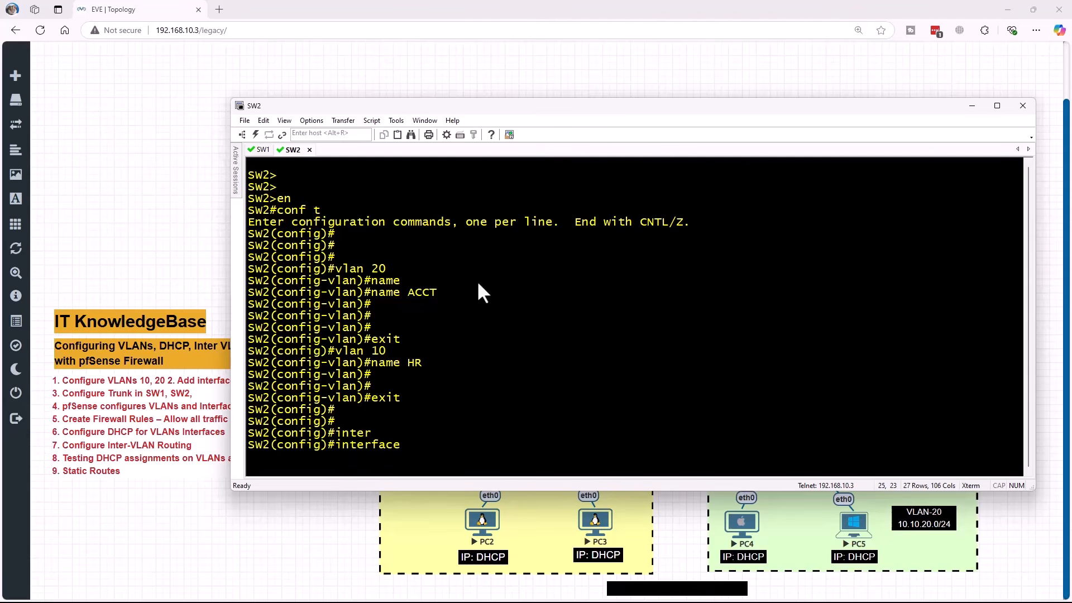
pyautogui.write('ether 0/2')
pyautogui.press('Return')
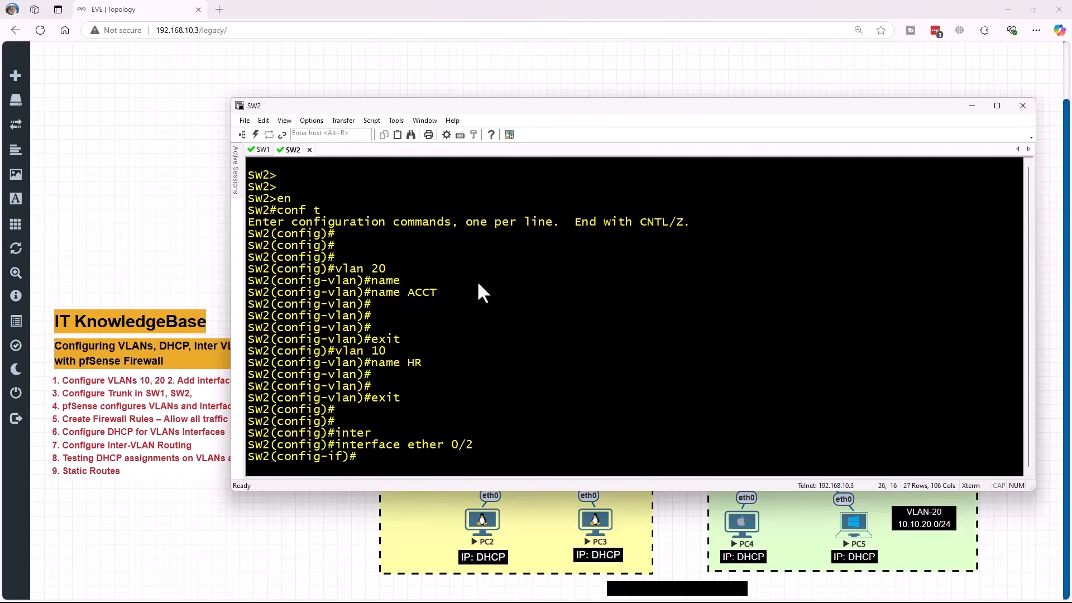
pyautogui.write('sw')
pyautogui.press('Tab')
pyautogui.write('acc')
pyautogui.press('Tab')
pyautogui.write('vlan 20')
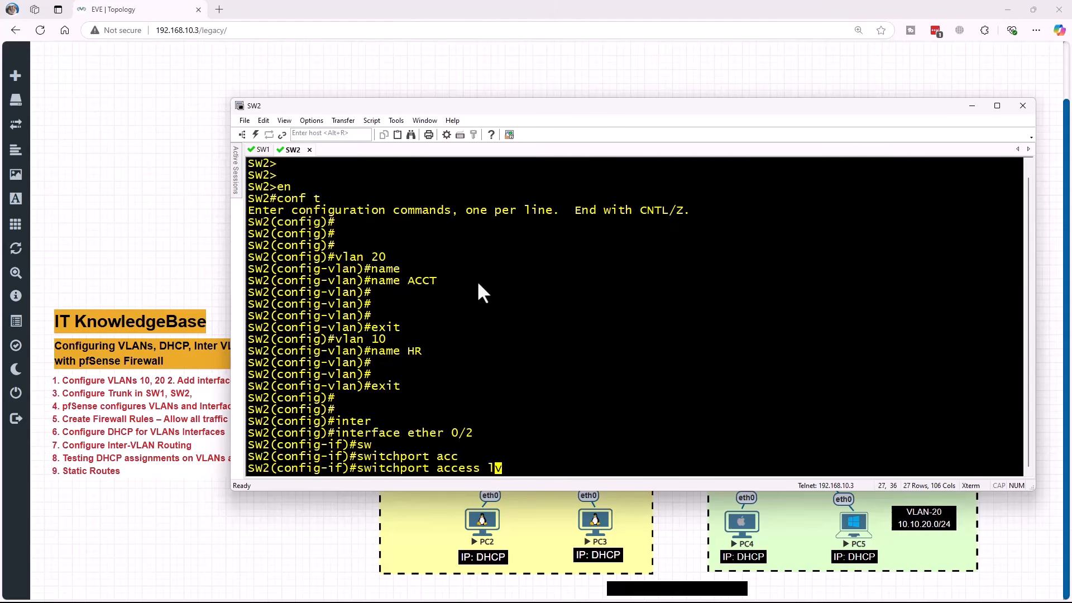
pyautogui.press('Return')
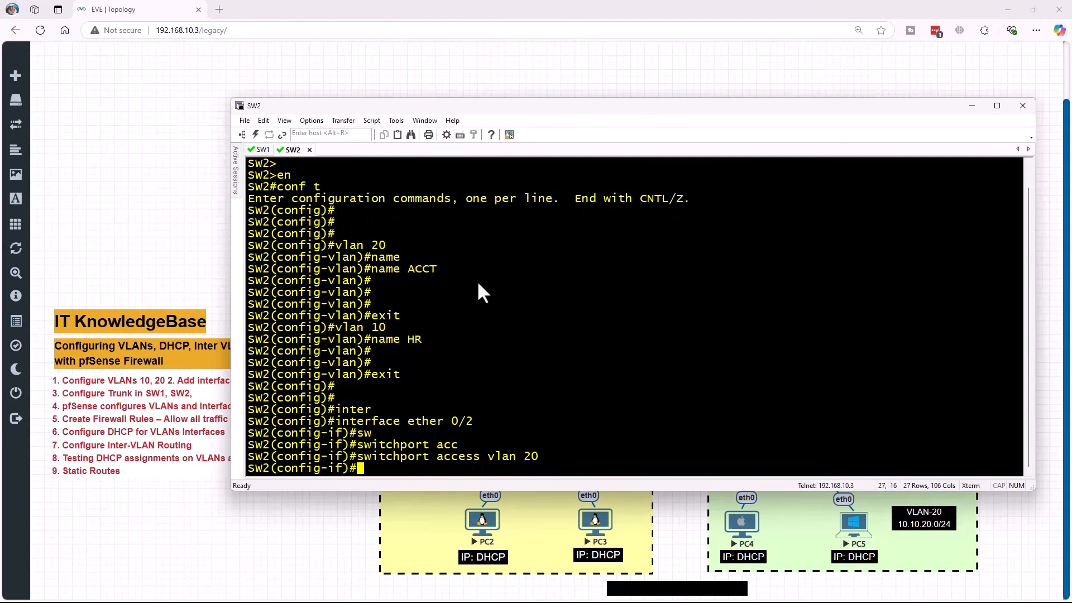
# - Try to name SW2's interface ether 0/2 ACCT with the name command
pyautogui.write('de')
pyautogui.press('Tab')
pyautogui.press('BackSpace')
pyautogui.press('BackSpace')
pyautogui.write('name ACCT')
pyautogui.press('Return')
# - Set the description of SW2's interface ether 0/2 to ACCT and exit interface configuration
pyautogui.write('des')
pyautogui.press('Tab')
pyautogui.write('ACCT')
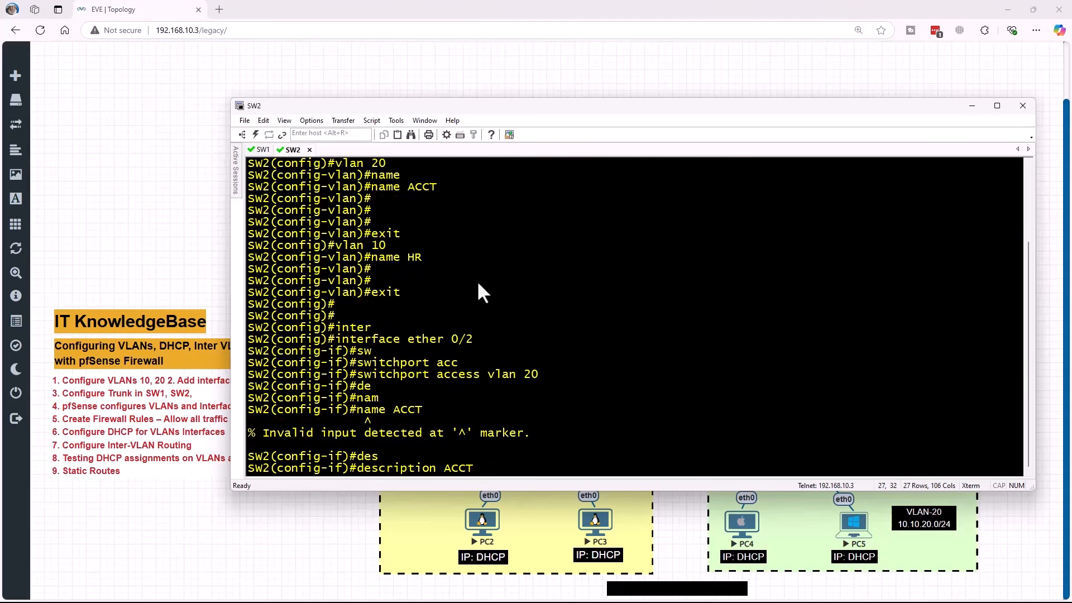
pyautogui.press('Return')
pyautogui.press('Return')
pyautogui.press('Return')
pyautogui.press('Return')
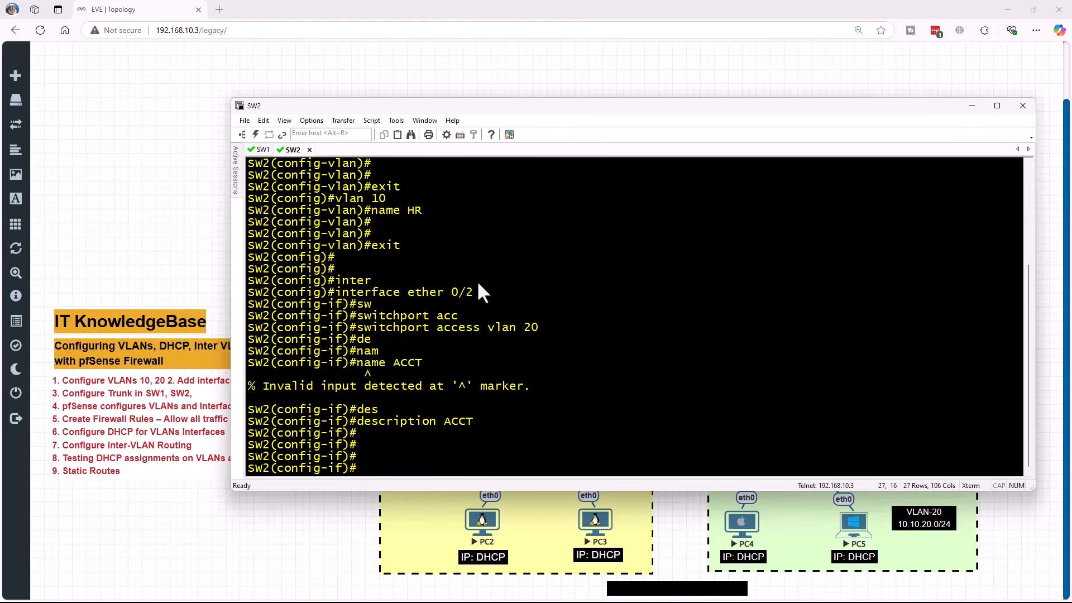
pyautogui.write('exit')
pyautogui.press('Return')
# - Assign SW2's interface ether0/3 to access VLAN 20
pyautogui.write('inter')
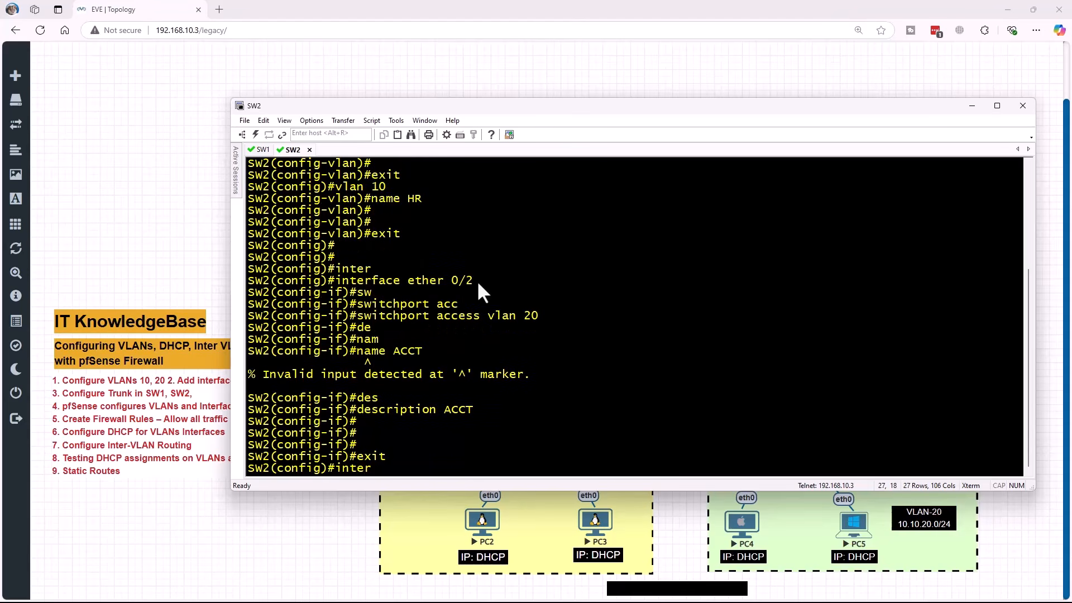
pyautogui.write('face ether0/3')
pyautogui.press('Return')
pyautogui.write('s')
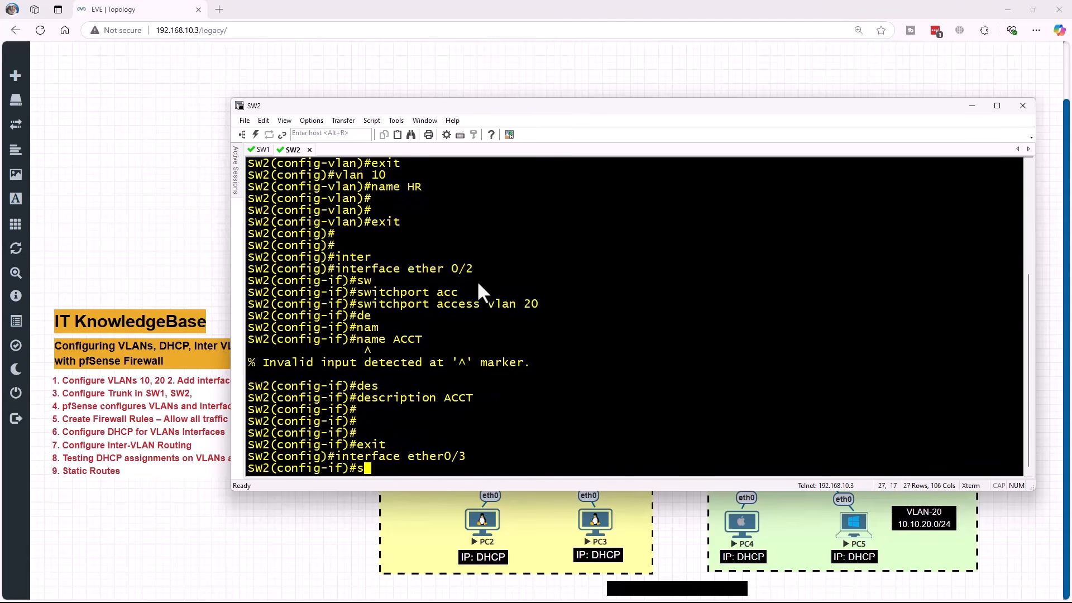
pyautogui.write('w')
pyautogui.press('Tab')
pyautogui.write('acc')
pyautogui.press('Tab')
pyautogui.write('vlan 20')
pyautogui.press('Return')
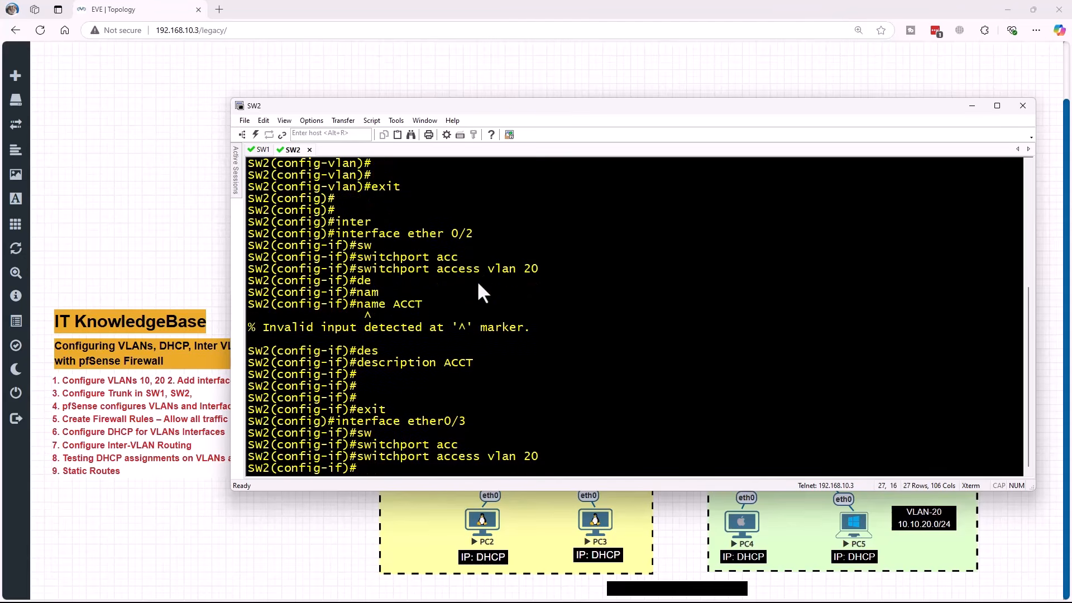
pyautogui.press('Return')
pyautogui.press('Return')
pyautogui.write(']')
pyautogui.press('Return')
pyautogui.press('Return')
pyautogui.press('Return')
# - Display the VLAN table on SW2 with do show vlan and check the ports assigned to VLAN 20 ACCT
pyautogui.write('do show vlan')
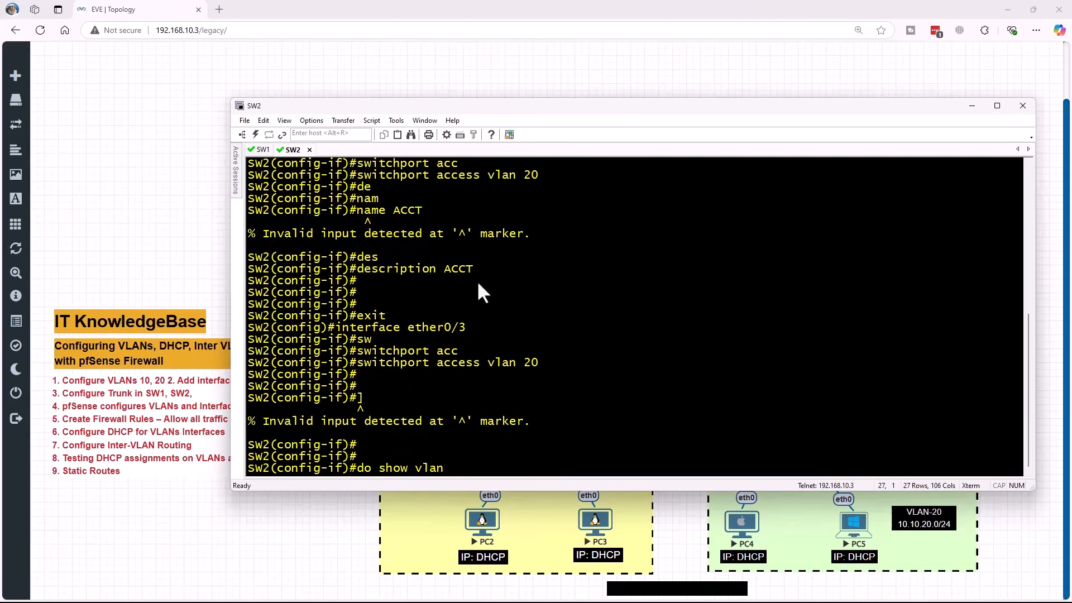
pyautogui.press('Return')
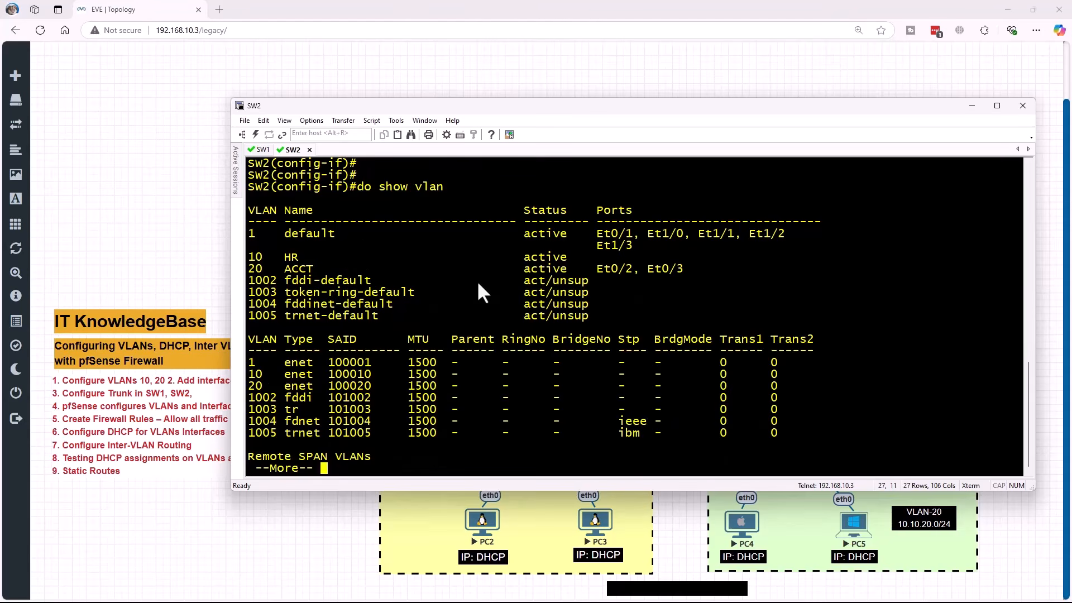
pyautogui.moveTo(250, 266); pyautogui.dragTo(702, 272)
pyautogui.click(456, 293)
pyautogui.press('space')
pyautogui.press('Return')
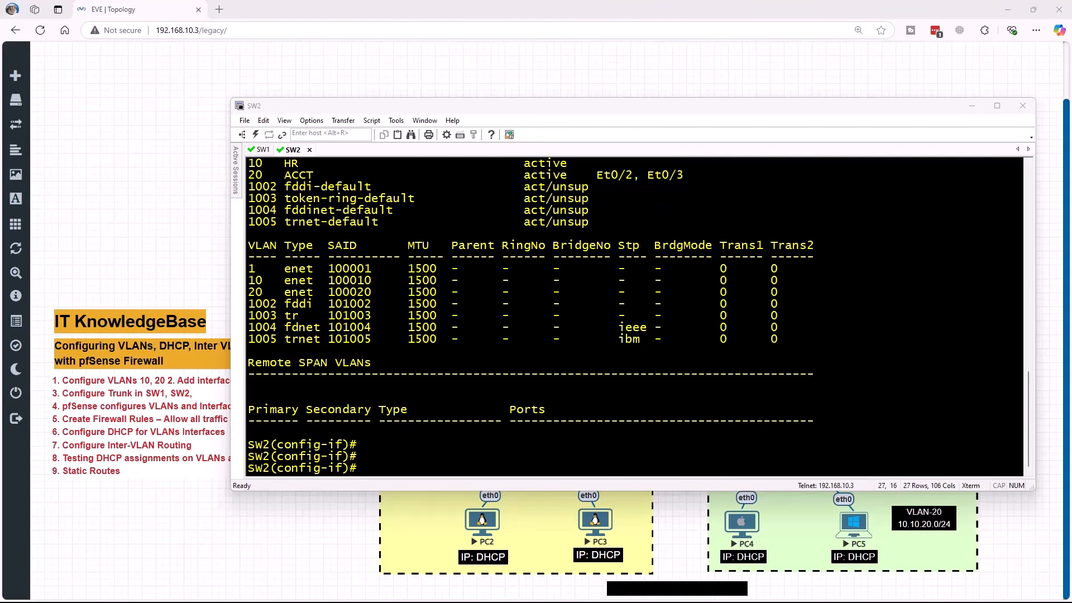
# - Exit the current interface configuration on SW2 and enter configuration of interface ether 0/0
pyautogui.click(479, 444)
pyautogui.write('exit')
pyautogui.press('Return')
pyautogui.press('Return')
pyautogui.press('Return')
pyautogui.press('Return')
pyautogui.press('Return')
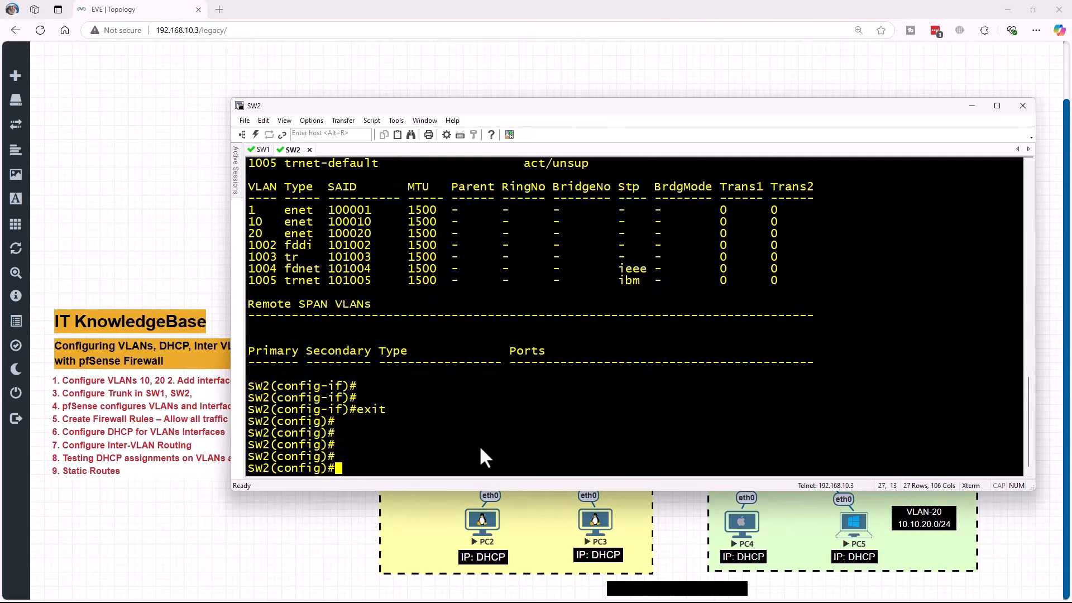
pyautogui.write('inter')
pyautogui.press('Tab')
pyautogui.write('ether')
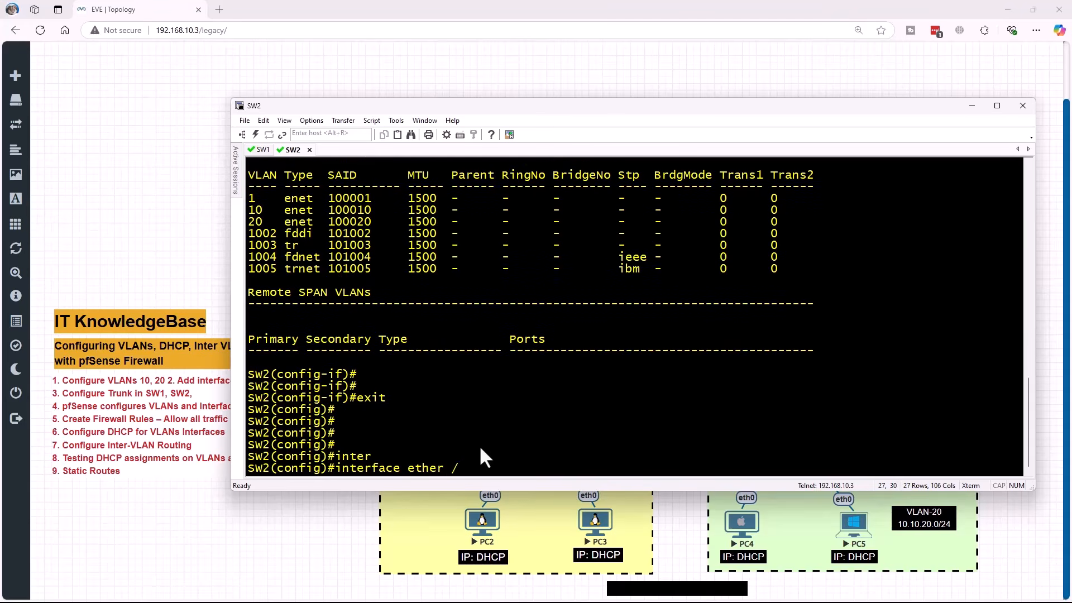
pyautogui.write(' 0/0')
pyautogui.press('Return')
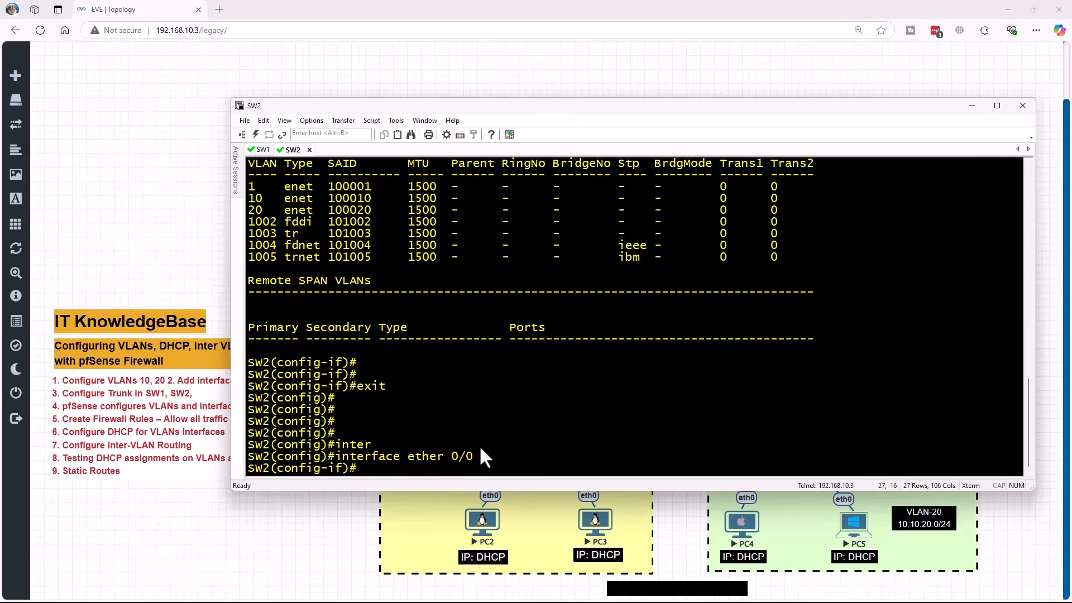
pyautogui.press('Return')
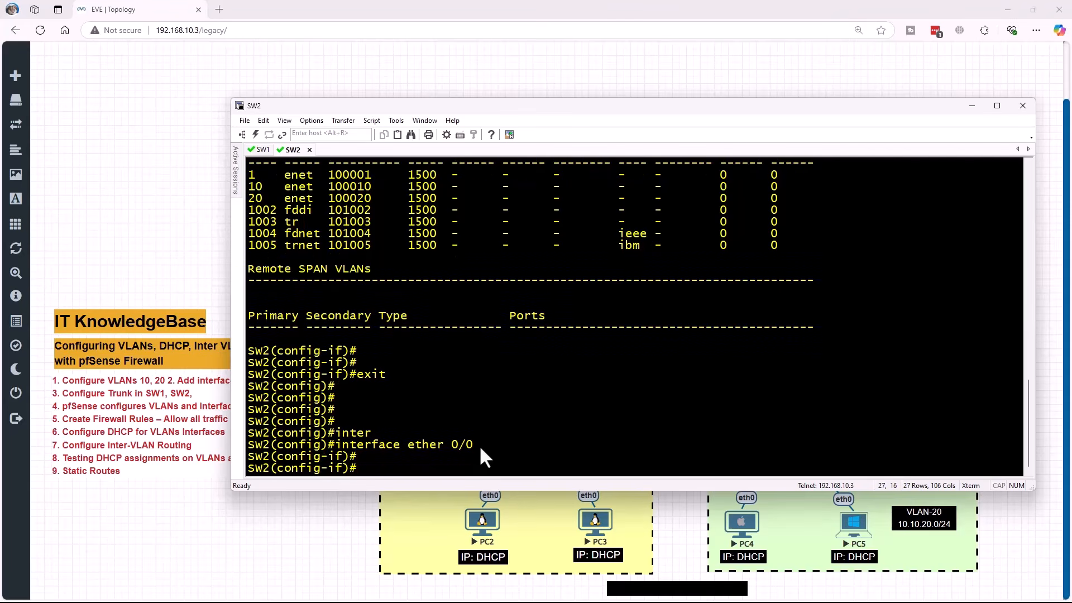
# - Try to set SW2's interface ether 0/0 to trunk mode with switchport mode trunk
pyautogui.write('sw')
pyautogui.press('Tab')
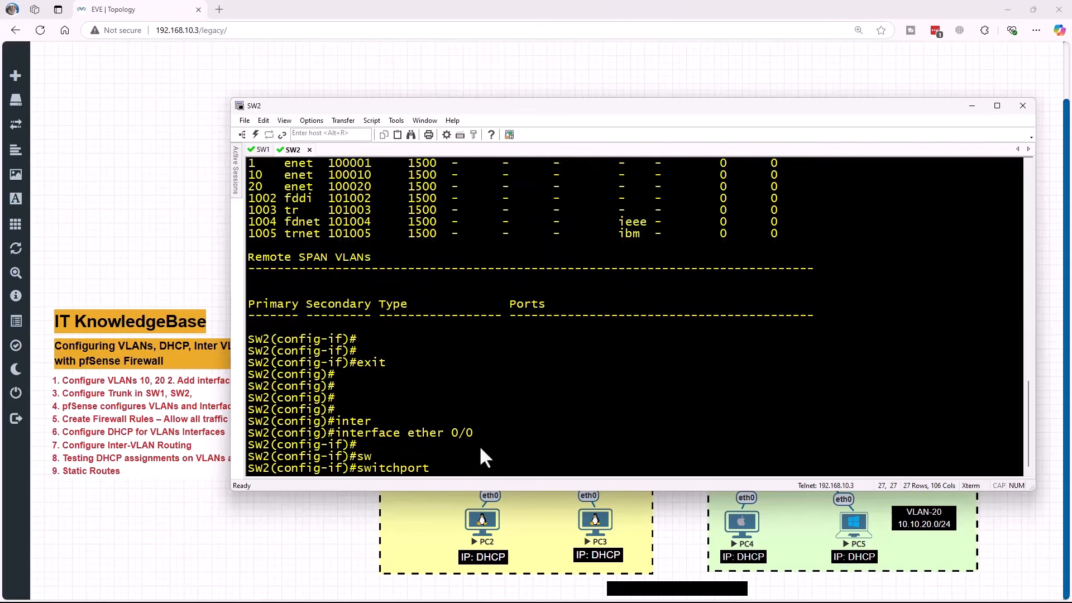
pyautogui.write('mo')
pyautogui.press('Tab')
pyautogui.write('tr')
pyautogui.press('Tab')
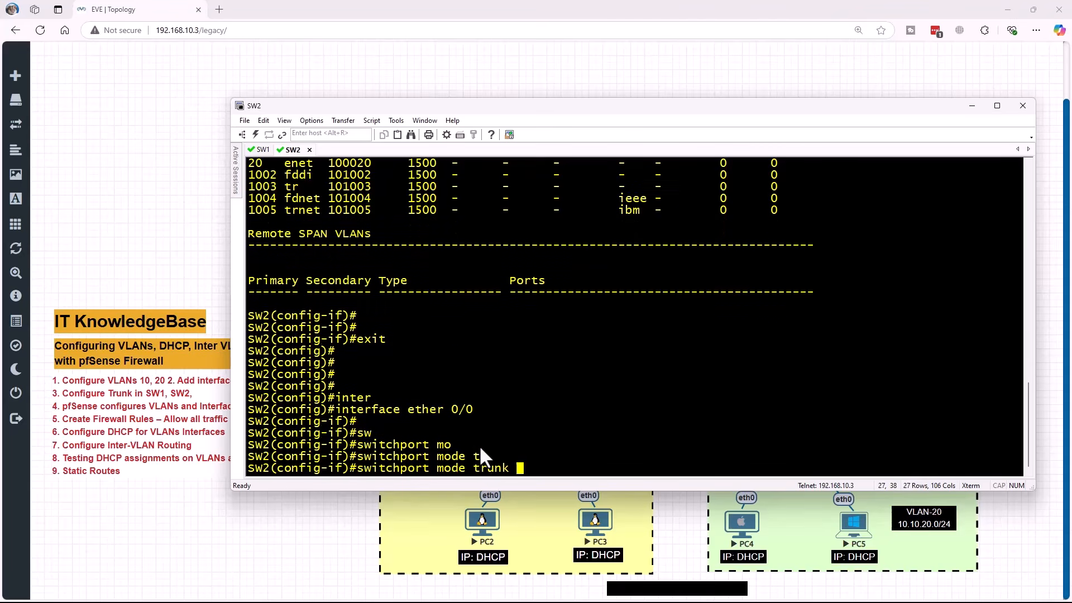
pyautogui.press('Return')
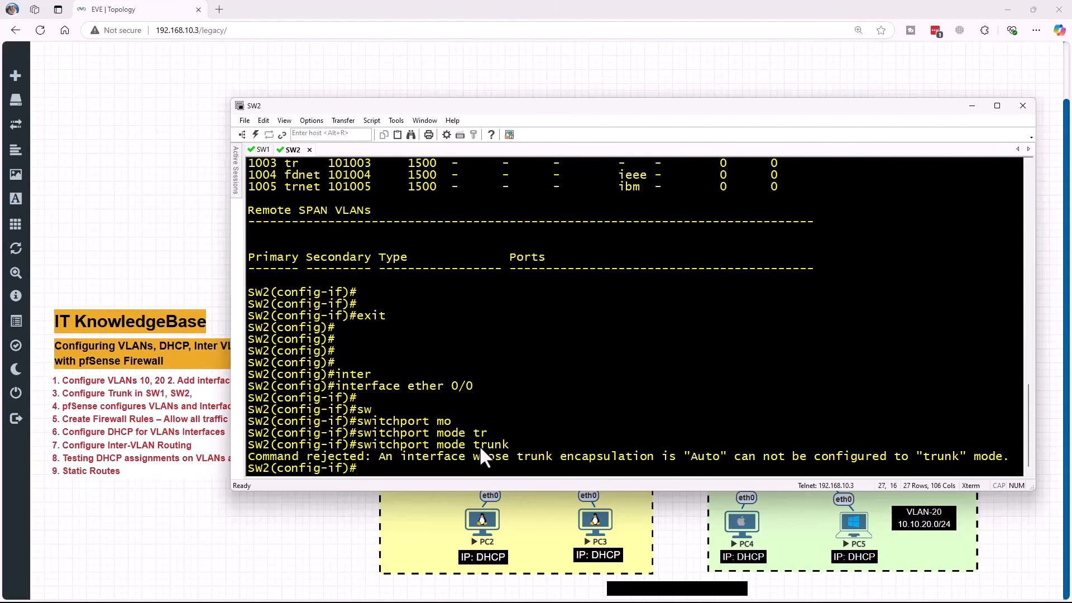
# - Set the trunk encapsulation of SW2's interface ether 0/0 to dot1q
pyautogui.write('sw')
pyautogui.press('Tab')
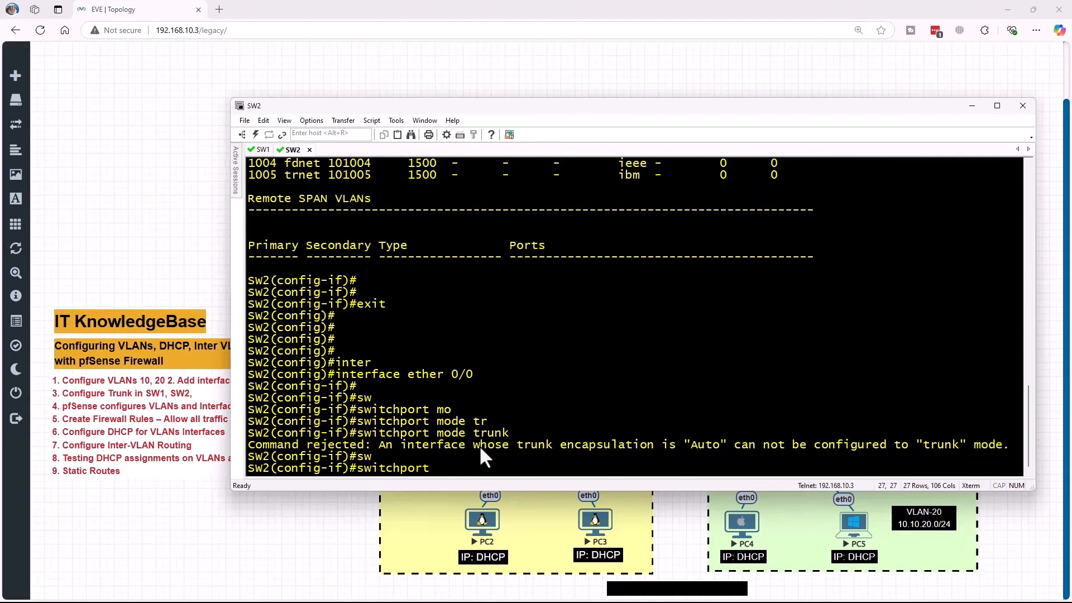
pyautogui.write('tr')
pyautogui.press('Tab')
pyautogui.write('e')
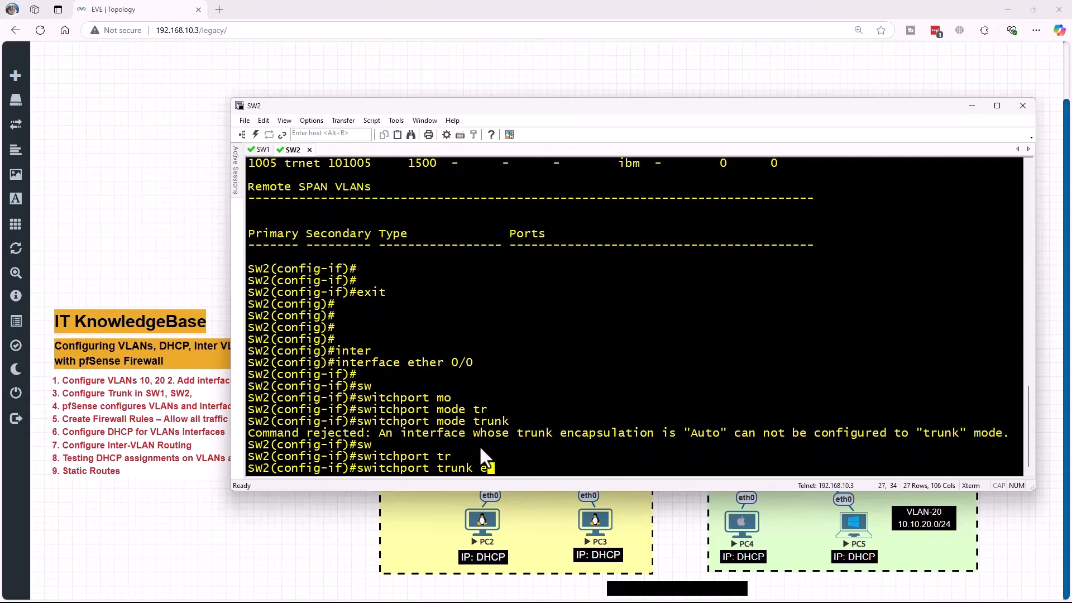
pyautogui.write('ncapsulation')
pyautogui.press('Tab')
pyautogui.write('do')
pyautogui.press('Tab')
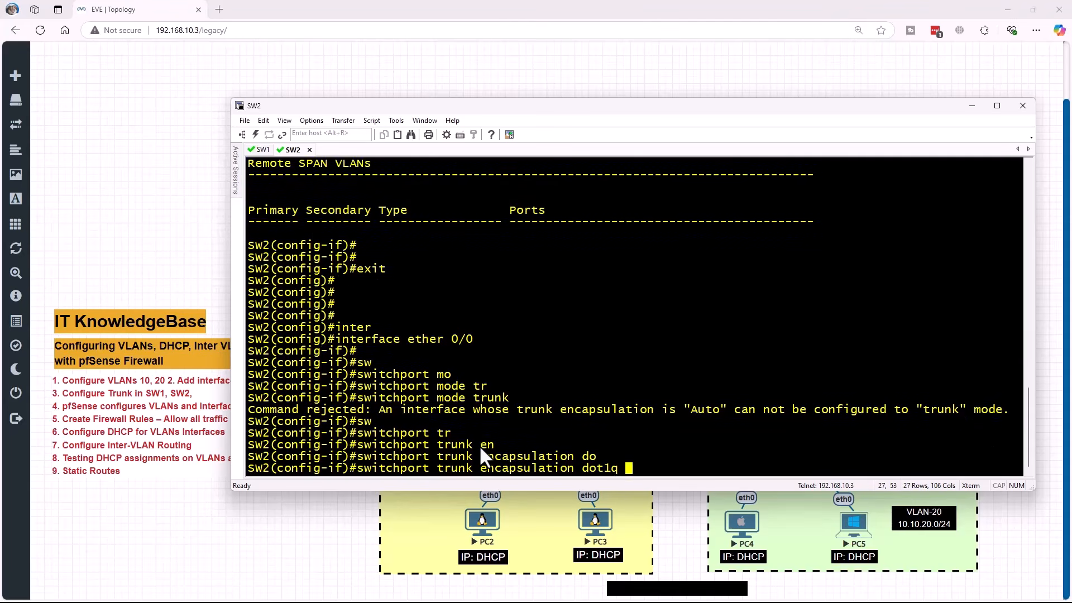
pyautogui.press('Return')
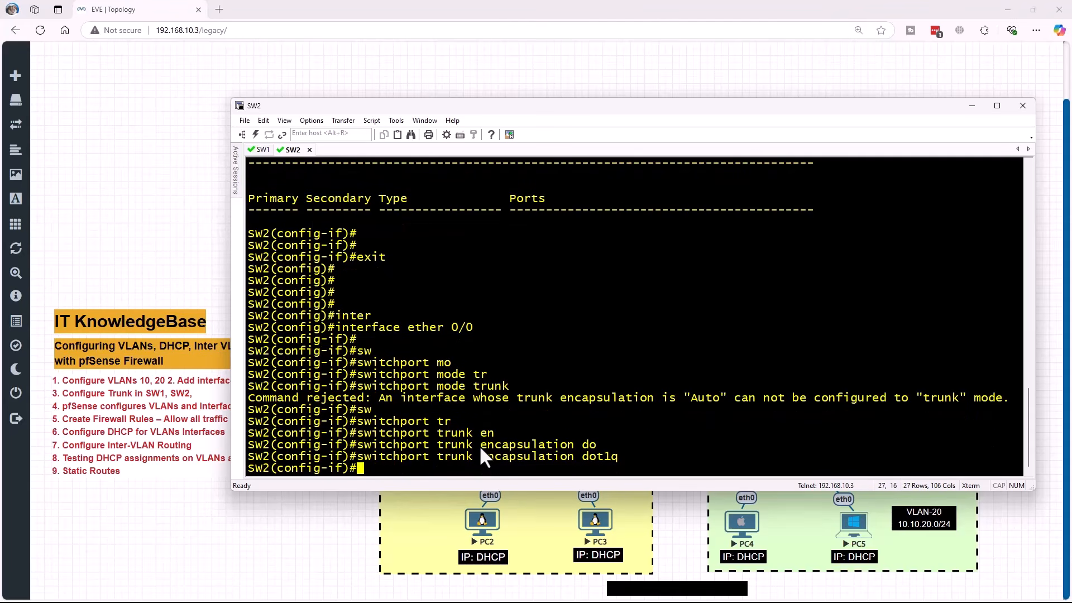
pyautogui.press('Return')
pyautogui.press('Return')
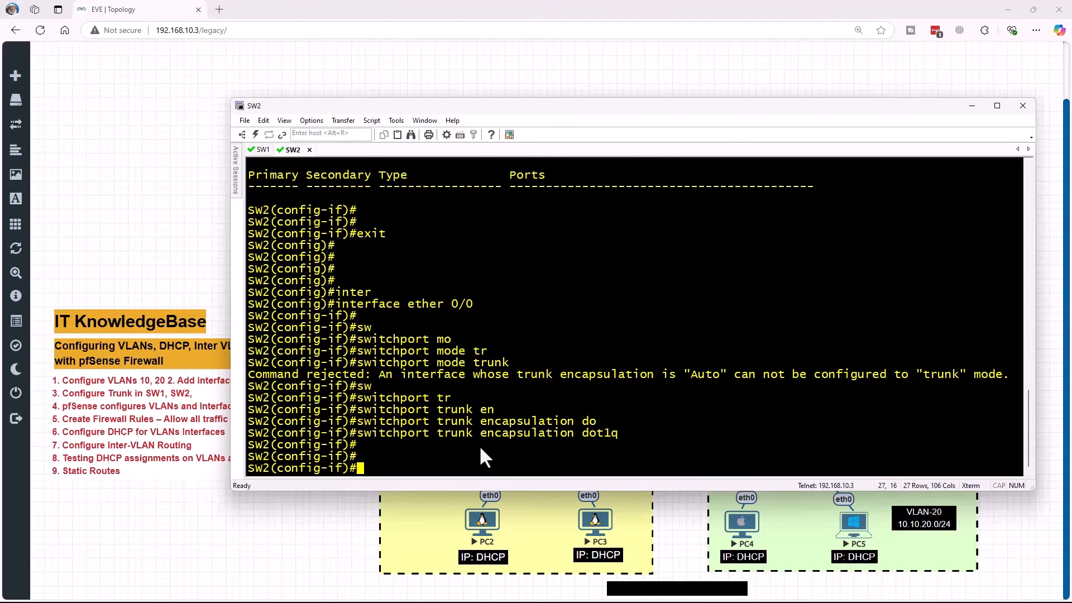
# - Set SW2's interface ether 0/0 to trunk mode by reissuing switchport mode trunk
pyautogui.press('Up')
pyautogui.press('Up')
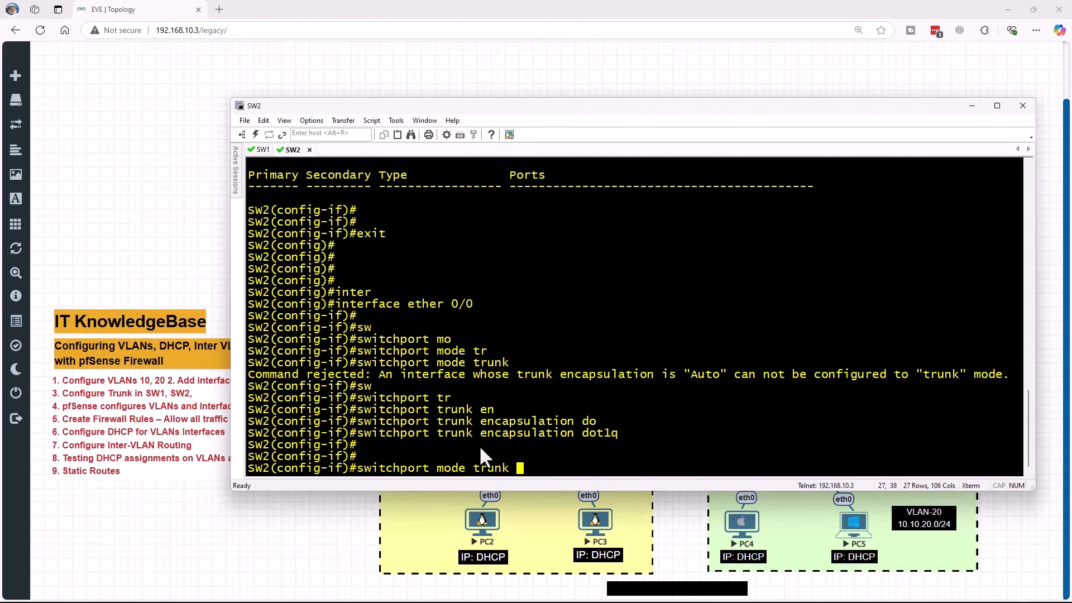
pyautogui.press('Return')
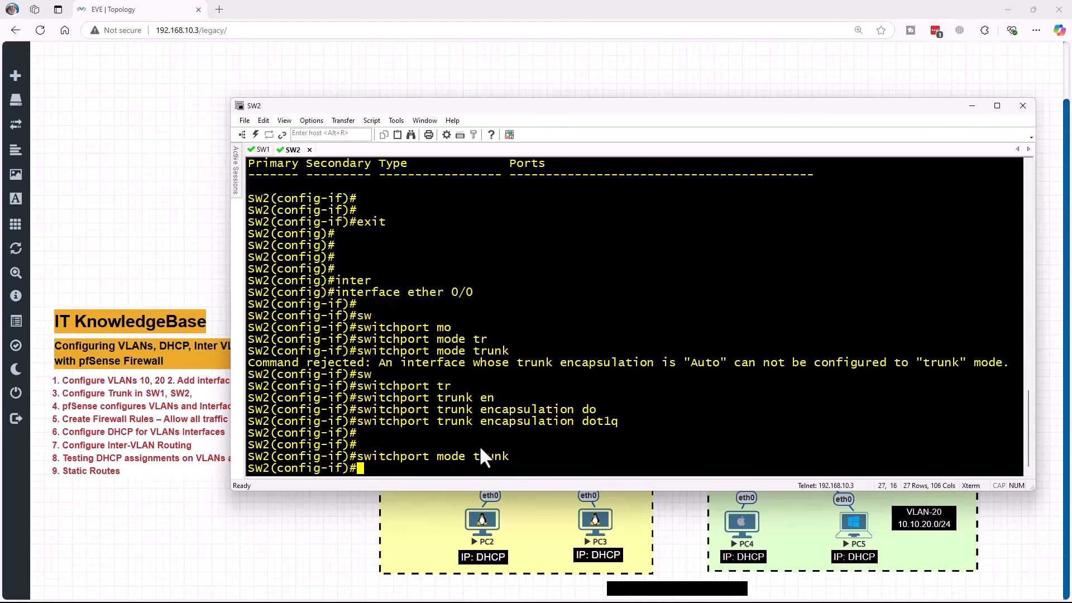
pyautogui.press('Return')
pyautogui.press('Return')
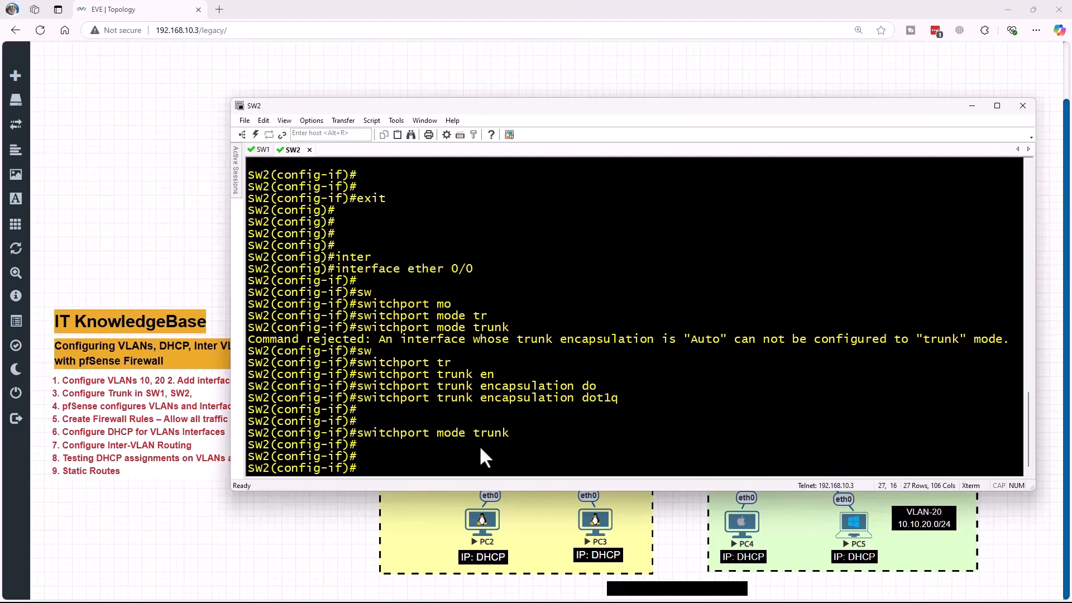
# - Allow VLANs 10,20 on the trunk of SW2's interface ether 0/0
pyautogui.write('sw')
pyautogui.press('Tab')
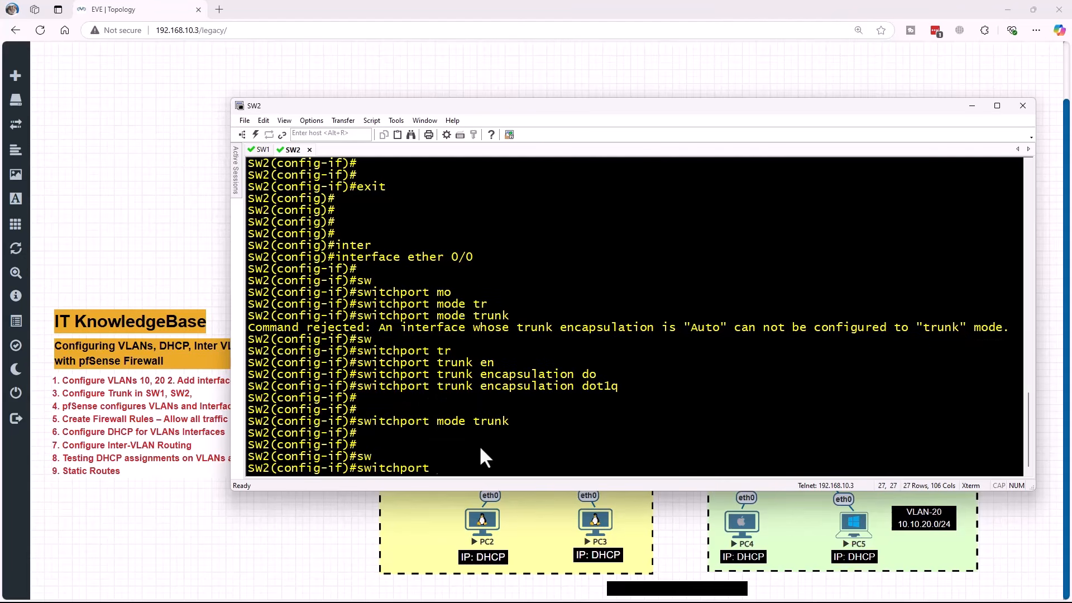
pyautogui.write('tr')
pyautogui.press('Tab')
pyautogui.write('allo')
pyautogui.press('Tab')
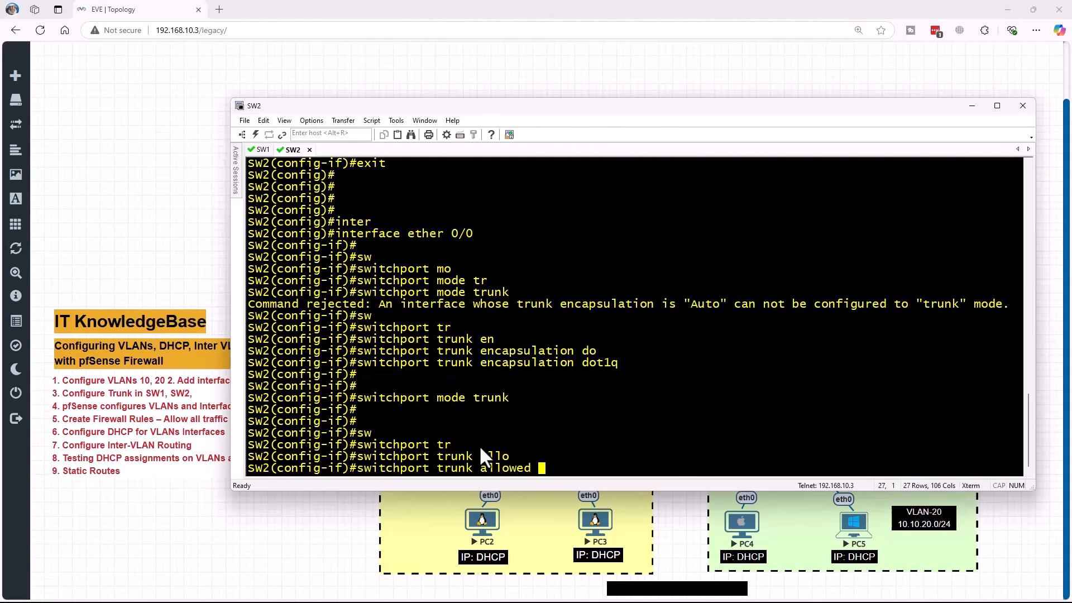
pyautogui.write('vlan 10')
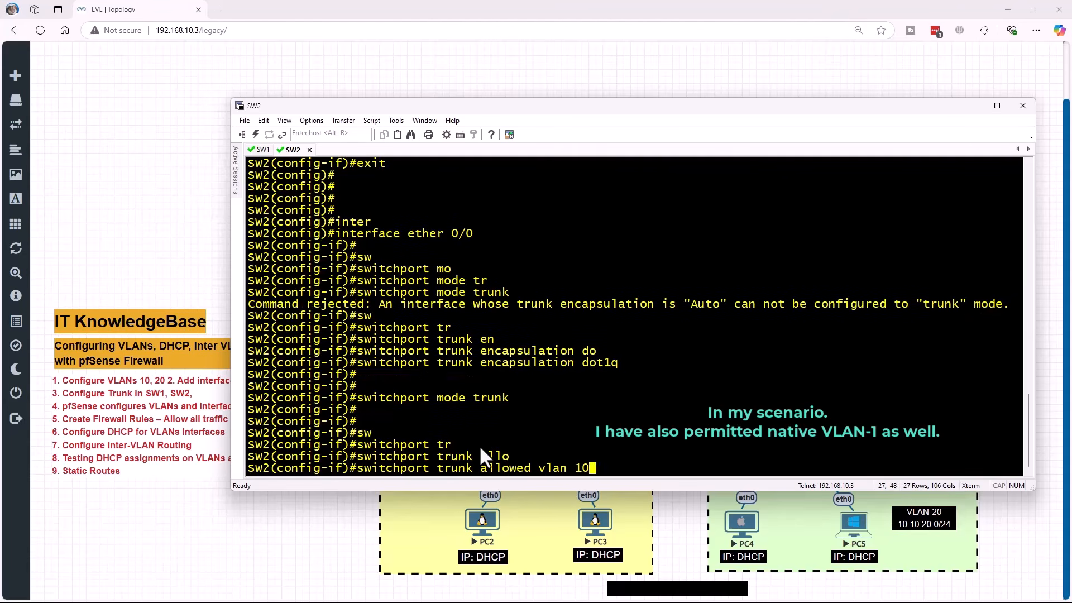
pyautogui.write(',20')
pyautogui.press('Return')
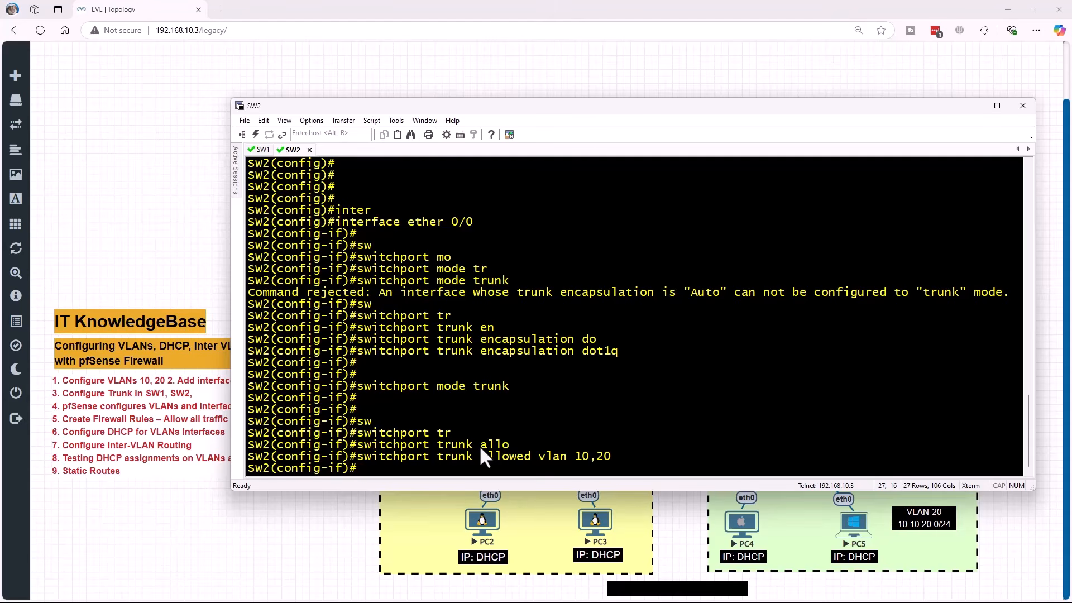
pyautogui.write('sw')
pyautogui.press('Tab')
pyautogui.write('tr')
pyautogui.press('Tab')
pyautogui.write('n')
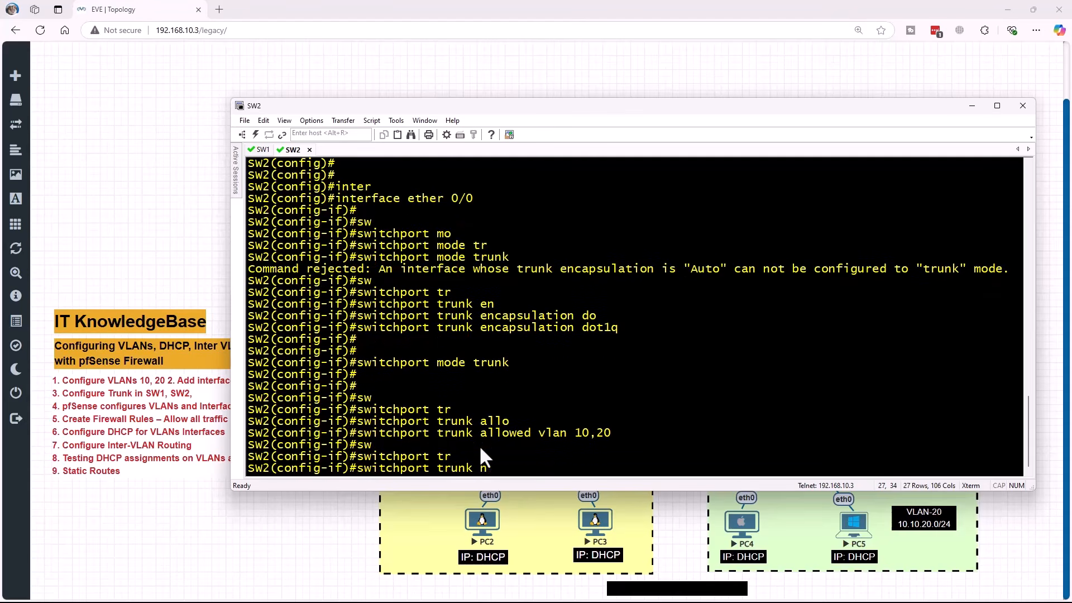
pyautogui.write('at')
pyautogui.press('Tab')
pyautogui.write('vla')
pyautogui.press('Tab')
pyautogui.write('99')
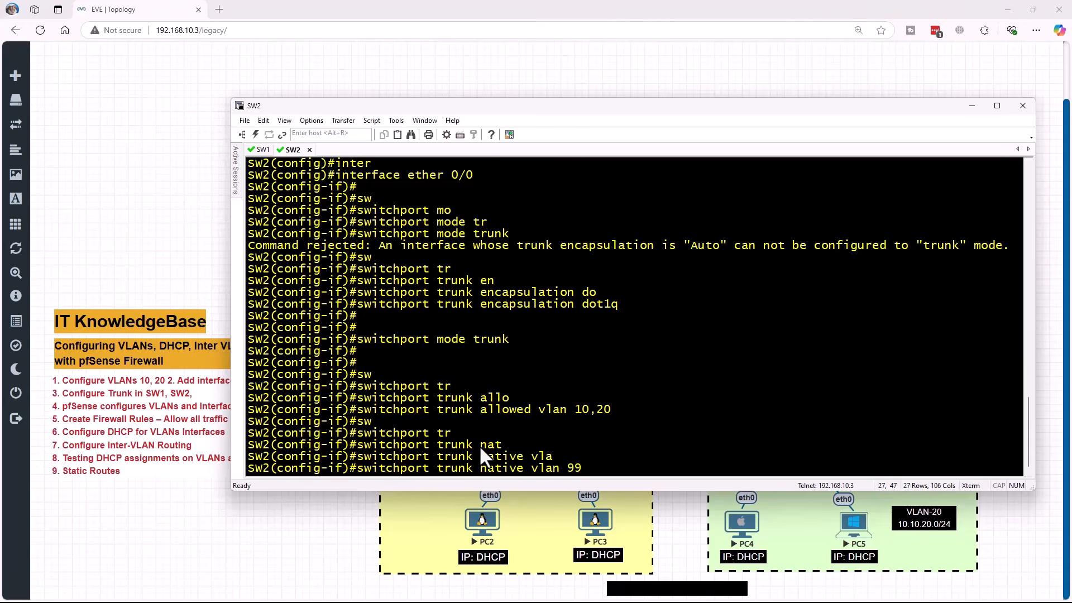
pyautogui.press('BackSpace')
pyautogui.press('BackSpace')
pyautogui.press('BackSpace')
pyautogui.press('BackSpace')
pyautogui.press('BackSpace')
pyautogui.press('BackSpace')
pyautogui.press('BackSpace')
pyautogui.press('BackSpace')
pyautogui.press('BackSpace')
pyautogui.press('BackSpace')
pyautogui.press('BackSpace')
pyautogui.press('BackSpace')
pyautogui.press('BackSpace')
pyautogui.press('BackSpace')
pyautogui.press('BackSpace')
pyautogui.press('BackSpace')
pyautogui.press('BackSpace')
pyautogui.press('BackSpace')
pyautogui.press('BackSpace')
pyautogui.press('BackSpace')
pyautogui.press('Return')
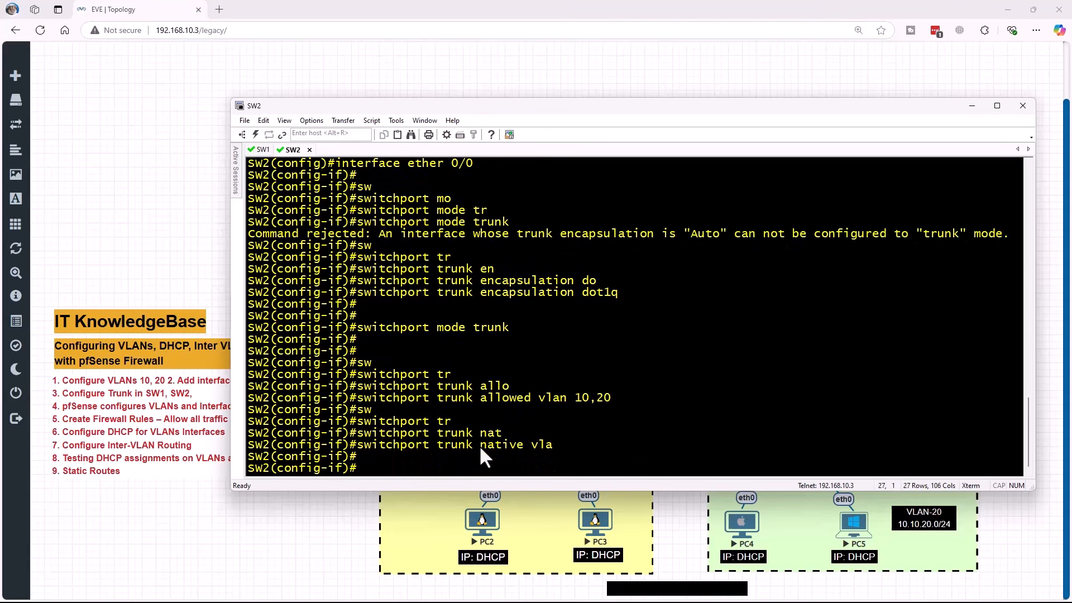
pyautogui.press('Return')
pyautogui.press('Return')
pyautogui.press('Return')
pyautogui.press('Return')
# - Save SW2's configuration with do wr and exit to global configuration mode
pyautogui.write('do wr')
pyautogui.press('Return')
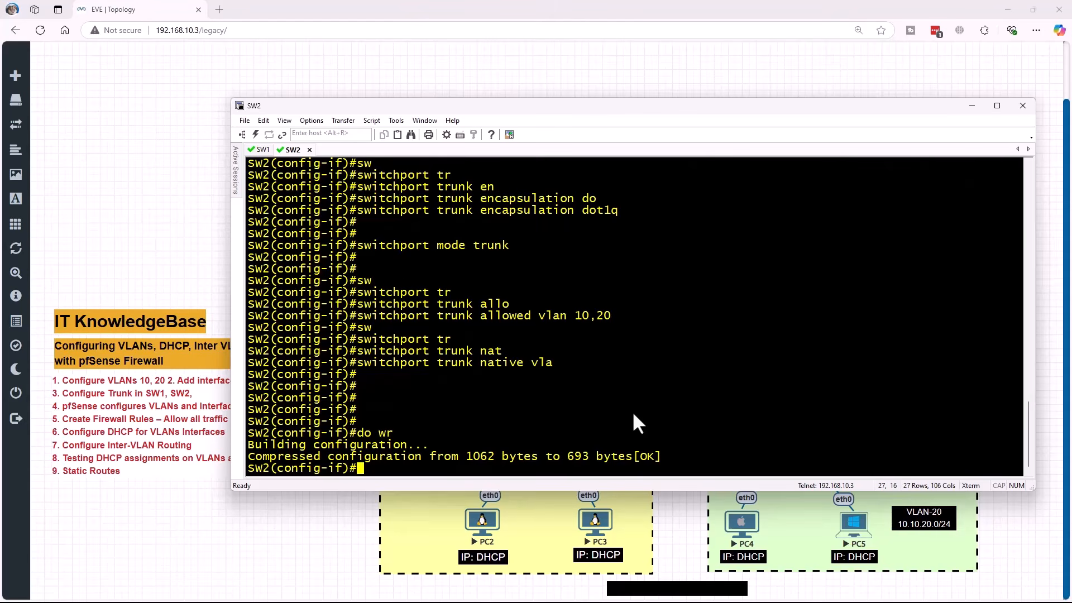
pyautogui.write('exit')
pyautogui.press('Return')
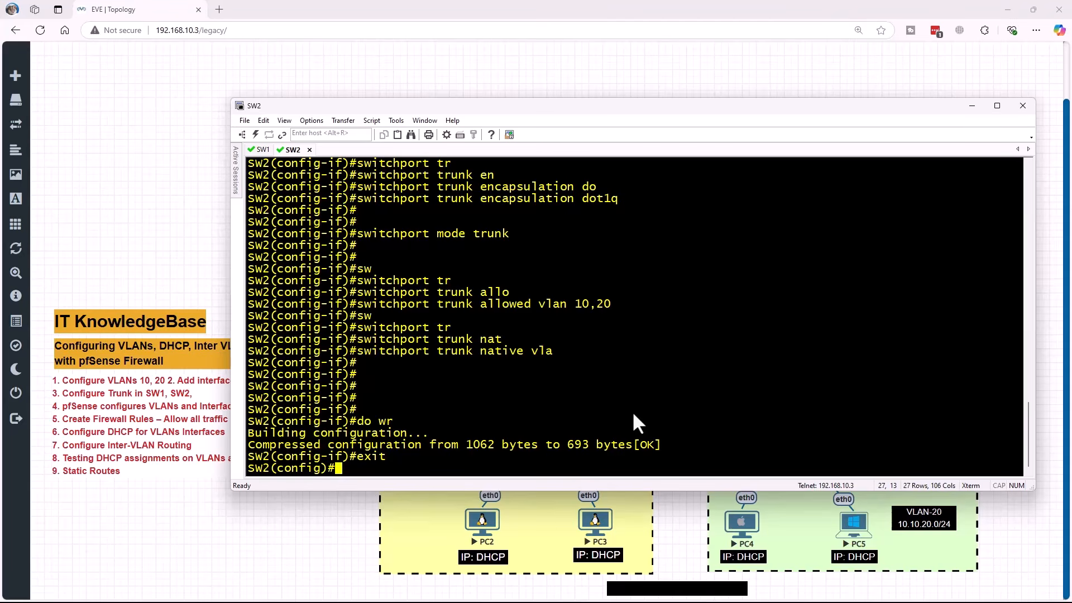
pyautogui.press('Return')
pyautogui.press('Return')
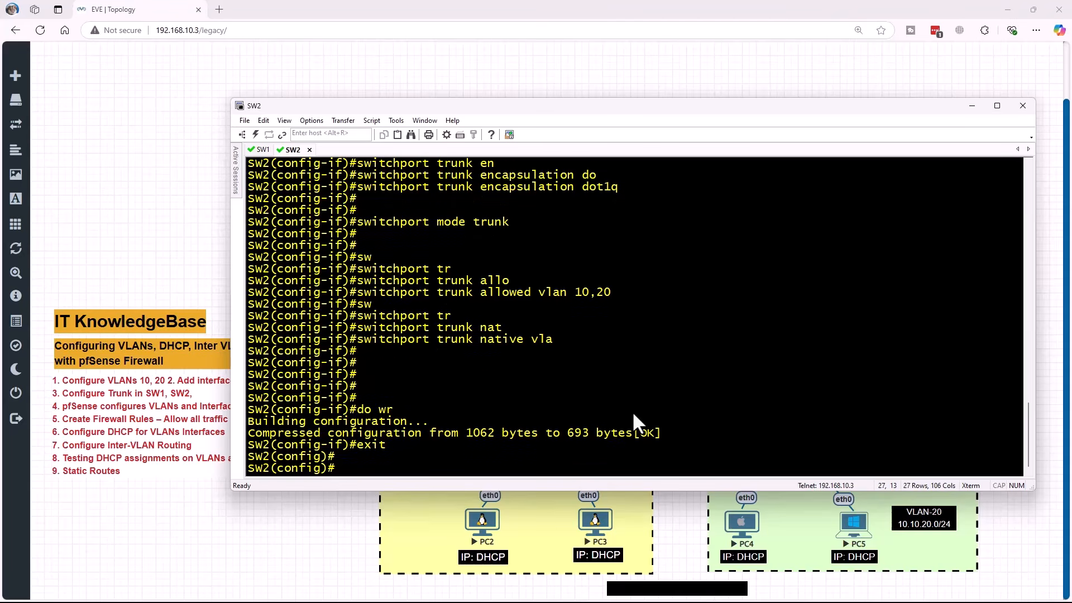
pyautogui.write('copy ')
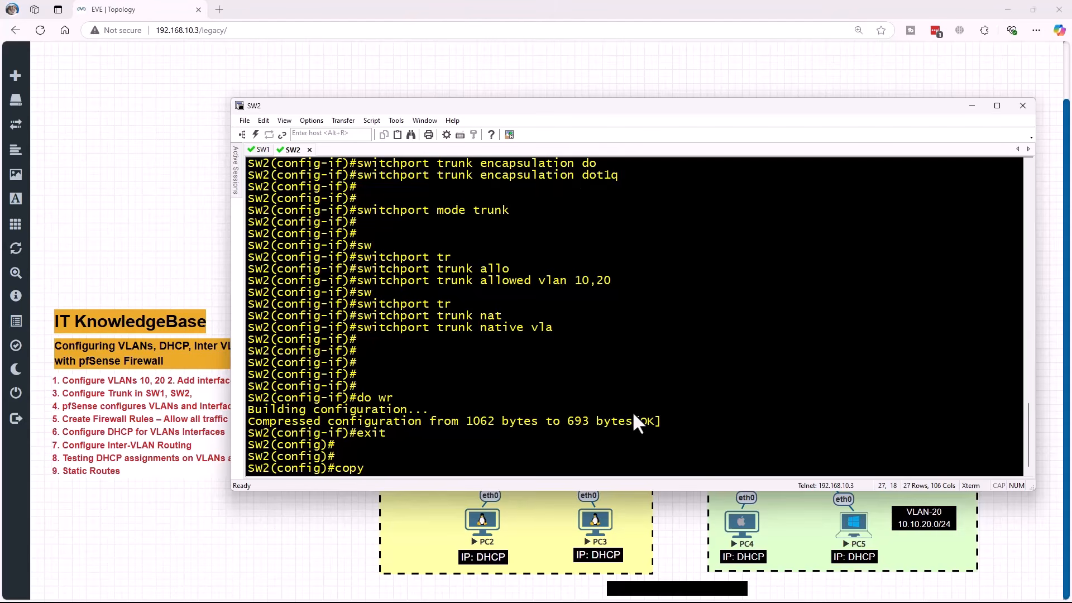
pyautogui.write('run')
pyautogui.press('Tab')
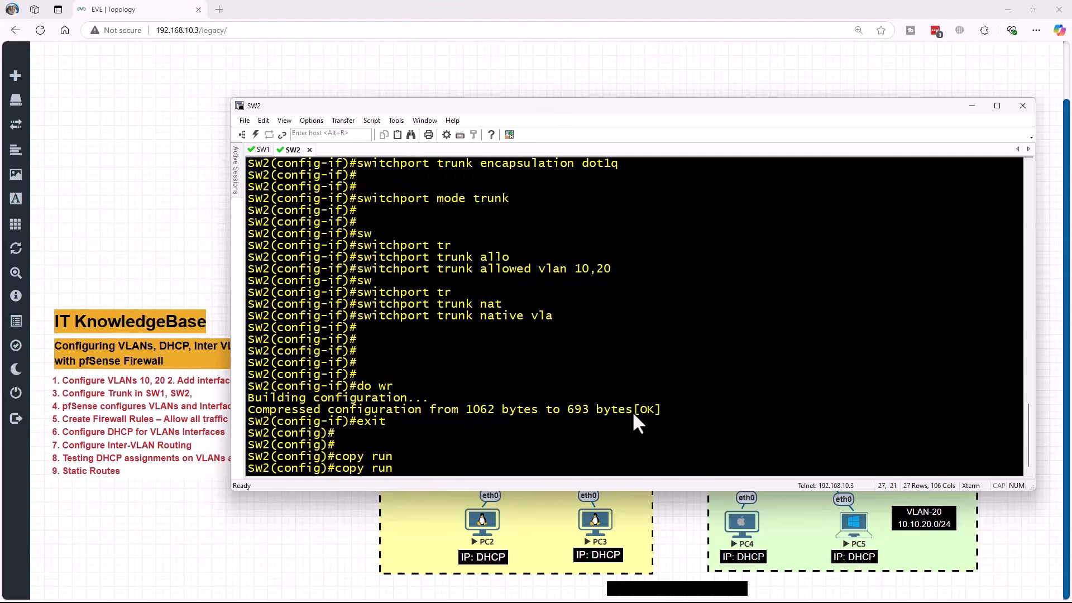
pyautogui.write('n')
pyautogui.press('Tab')
pyautogui.press('BackSpace')
pyautogui.press('BackSpace')
pyautogui.press('BackSpace')
pyautogui.press('BackSpace')
pyautogui.press('BackSpace')
pyautogui.press('BackSpace')
pyautogui.press('BackSpace')
pyautogui.press('BackSpace')
pyautogui.press('BackSpace')
# - Copy SW2's running-config to startup-config from global configuration mode, accepting the default destination filename
pyautogui.write('do ')
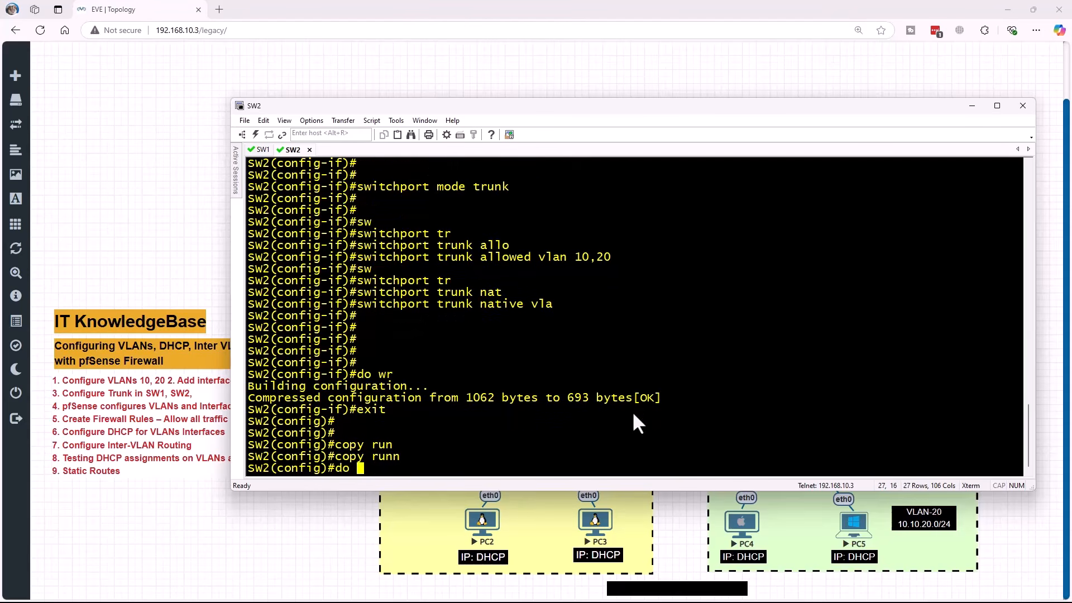
pyautogui.write('copy')
pyautogui.press('Tab')
pyautogui.write('runn')
pyautogui.press('Tab')
pyautogui.write('start')
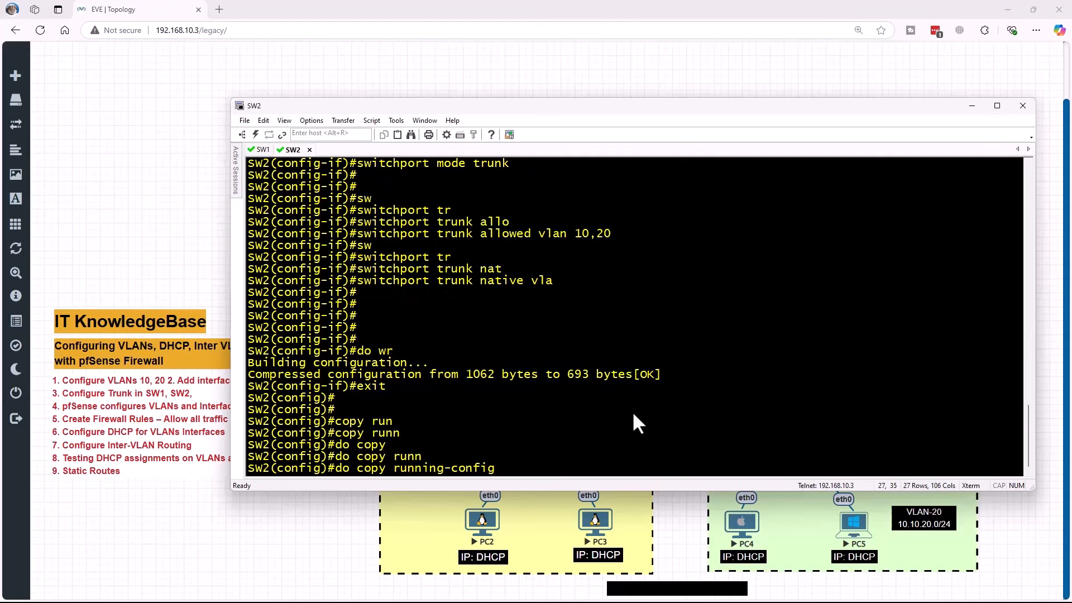
pyautogui.press('Tab')
pyautogui.press('Return')
pyautogui.press('Return')
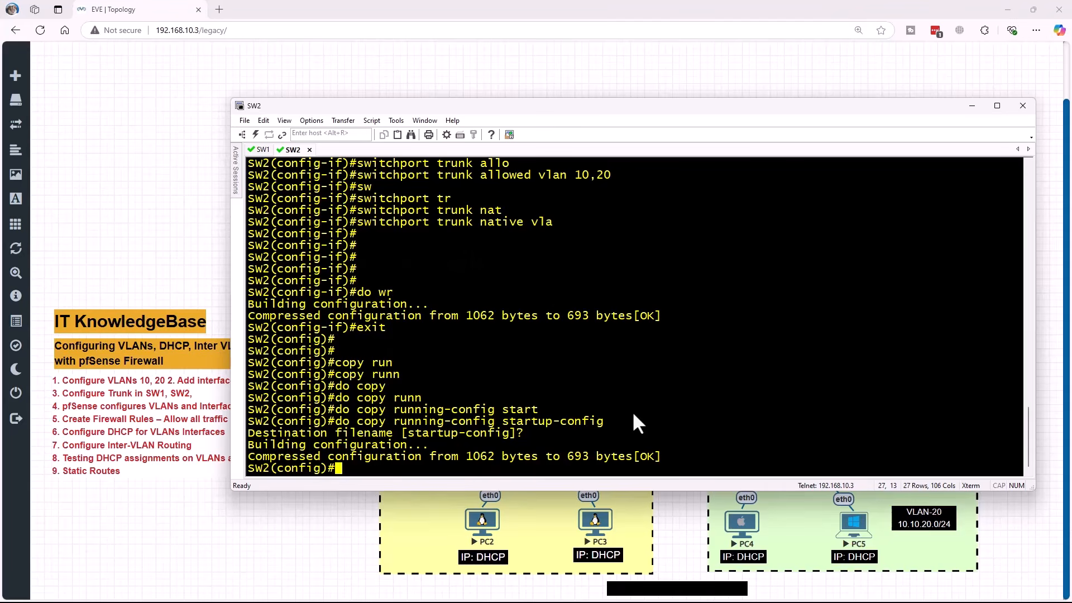
pyautogui.press('Return')
pyautogui.press('Return')
pyautogui.press('Return')
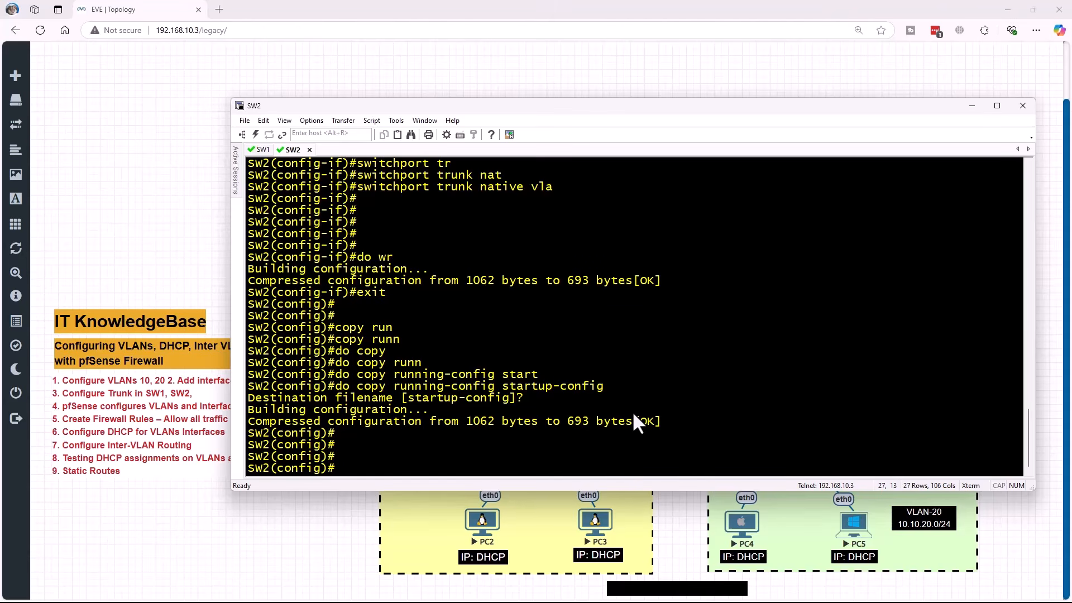
# - Exit to privileged mode on SW2, run show interfaces trunk and check the mode and encapsulation of Et0/0
pyautogui.write('exit')
pyautogui.press('Return')
pyautogui.press('Return')
pyautogui.press('Return')
pyautogui.press('Return')
pyautogui.write('show')
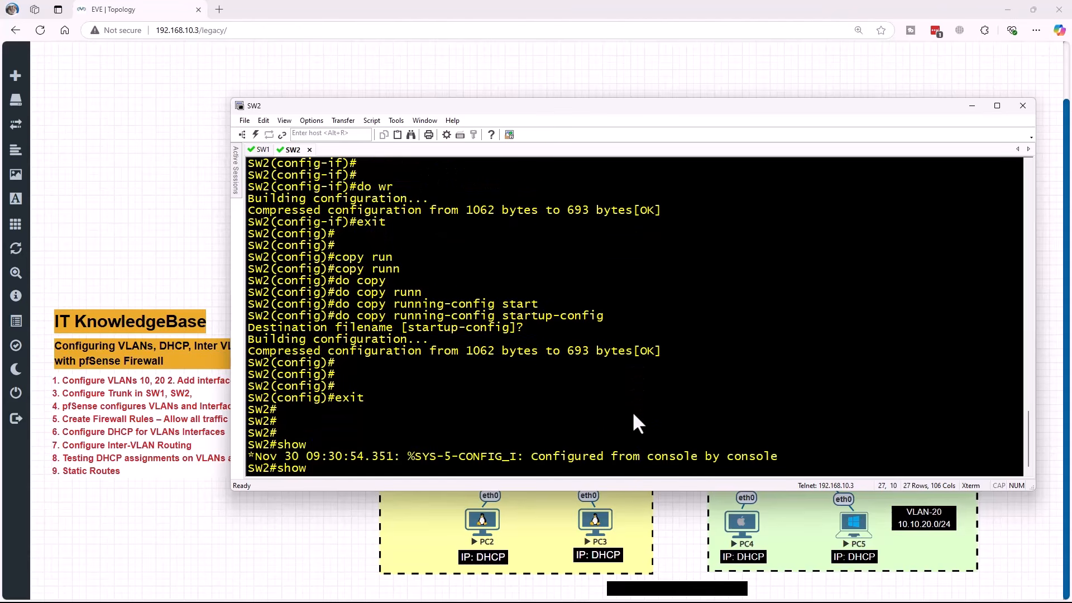
pyautogui.write(' inter')
pyautogui.press('Tab')
pyautogui.write('trnk')
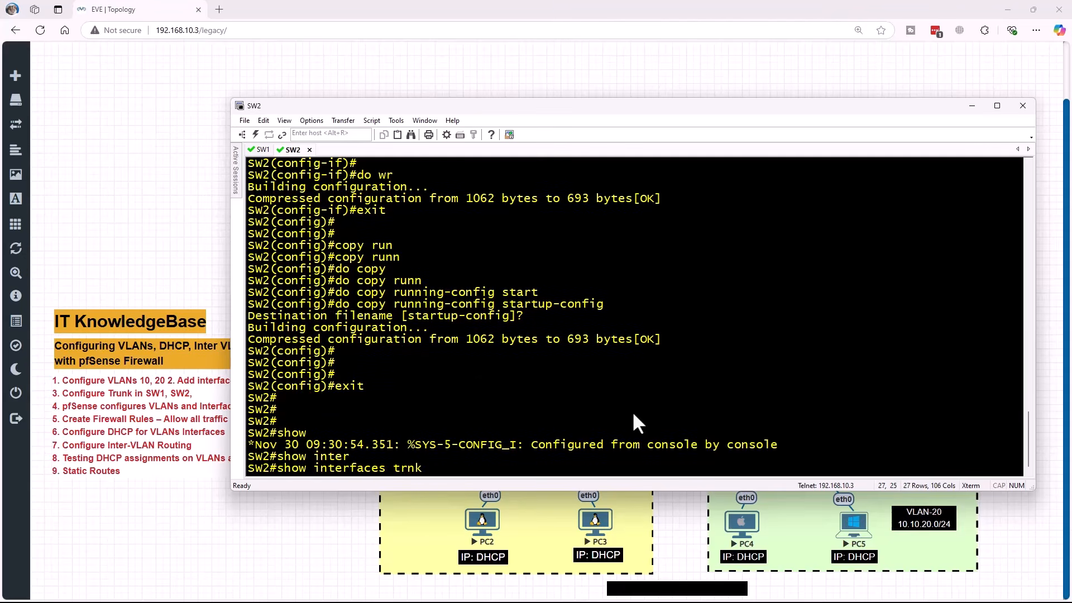
pyautogui.press('BackSpace')
pyautogui.press('Tab')
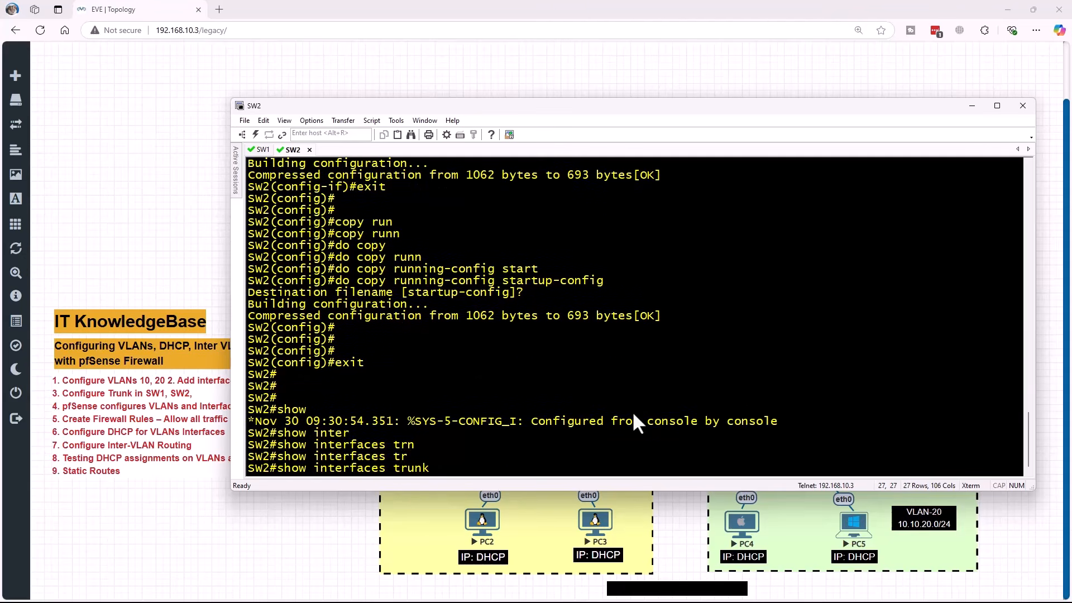
pyautogui.press('Return')
# - Check the status and native VLAN of Et0/0 in SW2's trunk output
pyautogui.press('Return')
pyautogui.moveTo(250, 340); pyautogui.dragTo(545, 334)
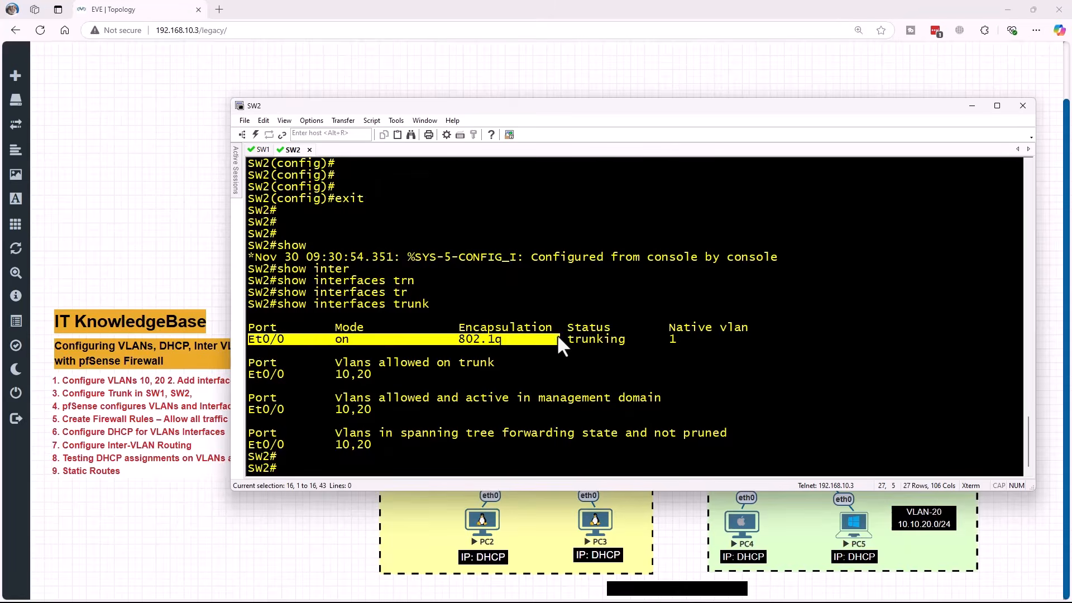
pyautogui.moveTo(628, 334); pyautogui.dragTo(676, 339)
pyautogui.press('Return')
pyautogui.press('Return')
pyautogui.press('Return')
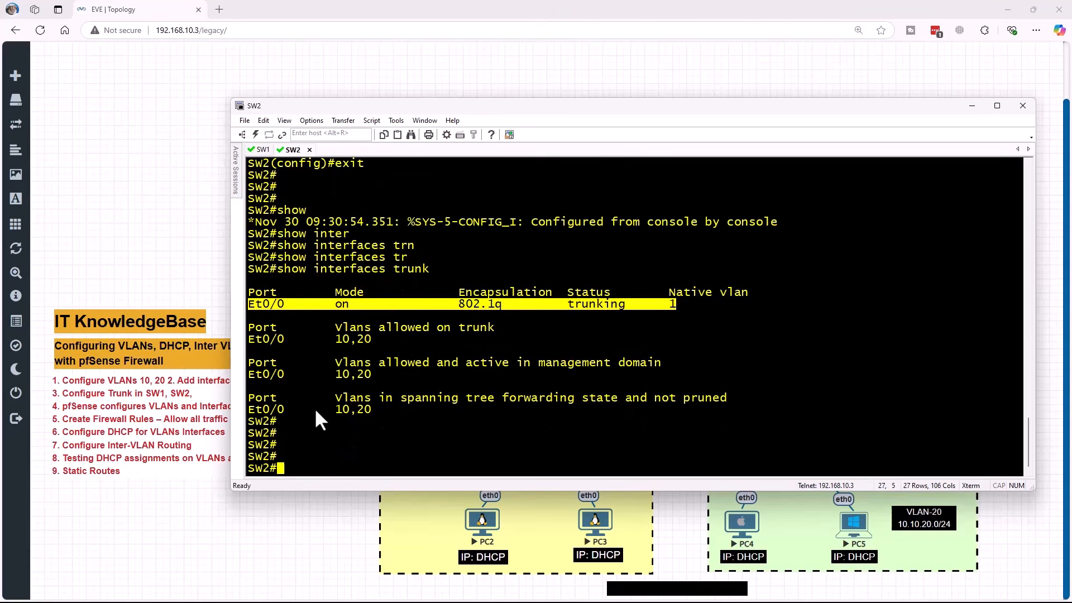
# - Run show vlan brief on SW2 to review its VLANs and port assignments
pyautogui.write('show vlan br')
pyautogui.press('Tab')
pyautogui.press('Return')
pyautogui.press('Return')
pyautogui.press('Return')
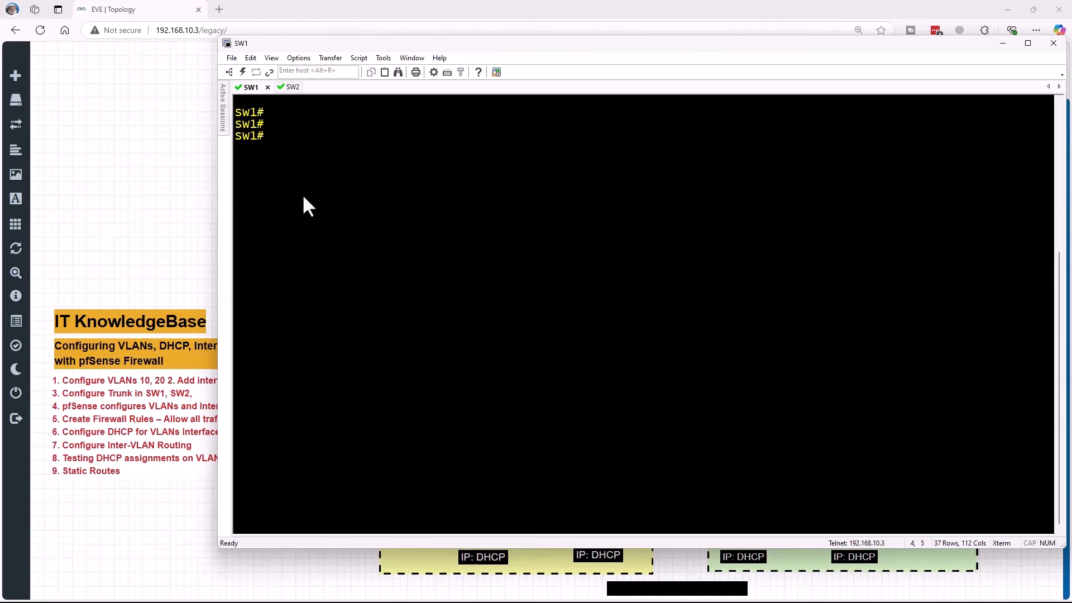
# - Enter global configuration mode on SW1 and open the configuration of interface ether 0/0
pyautogui.write('conf t')
pyautogui.press('Return')
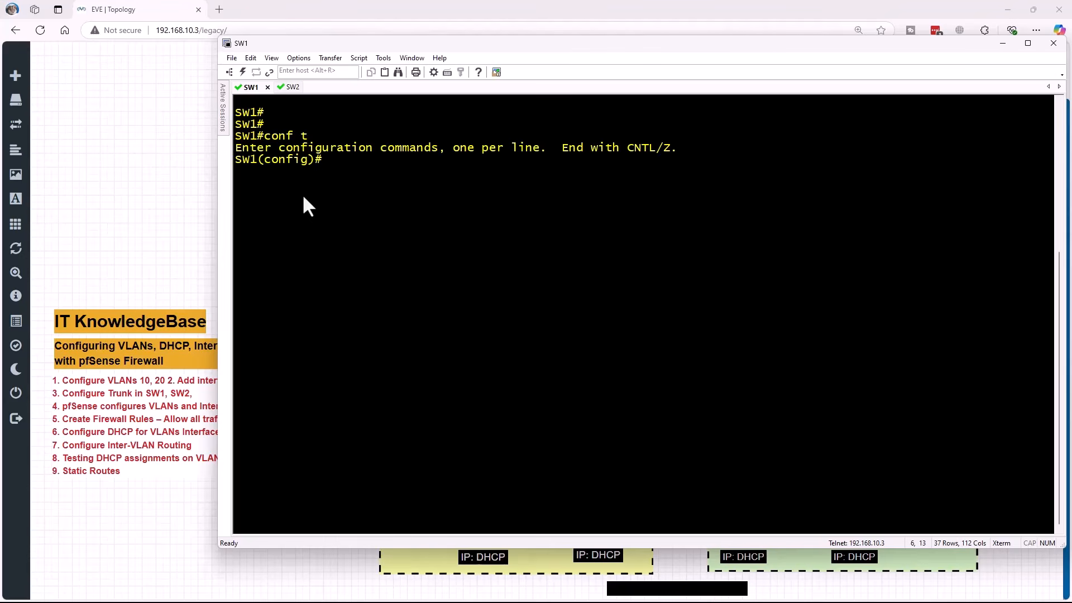
pyautogui.press('Return')
pyautogui.press('Return')
pyautogui.write('inter')
pyautogui.press('Tab')
pyautogui.write('ether 0/0')
pyautogui.press('Return')
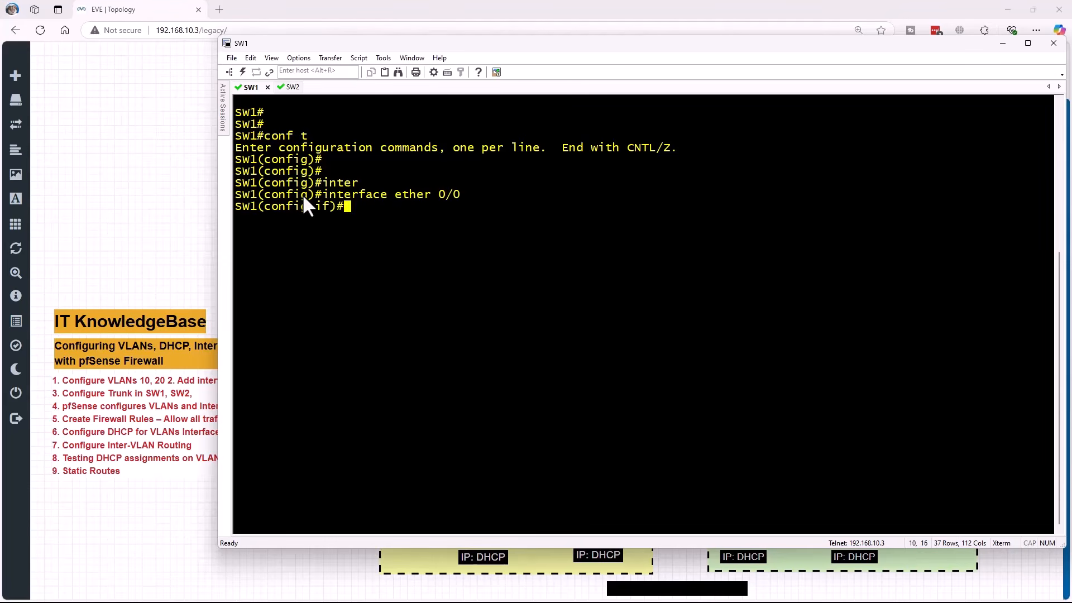
pyautogui.press('Return')
pyautogui.press('Return')
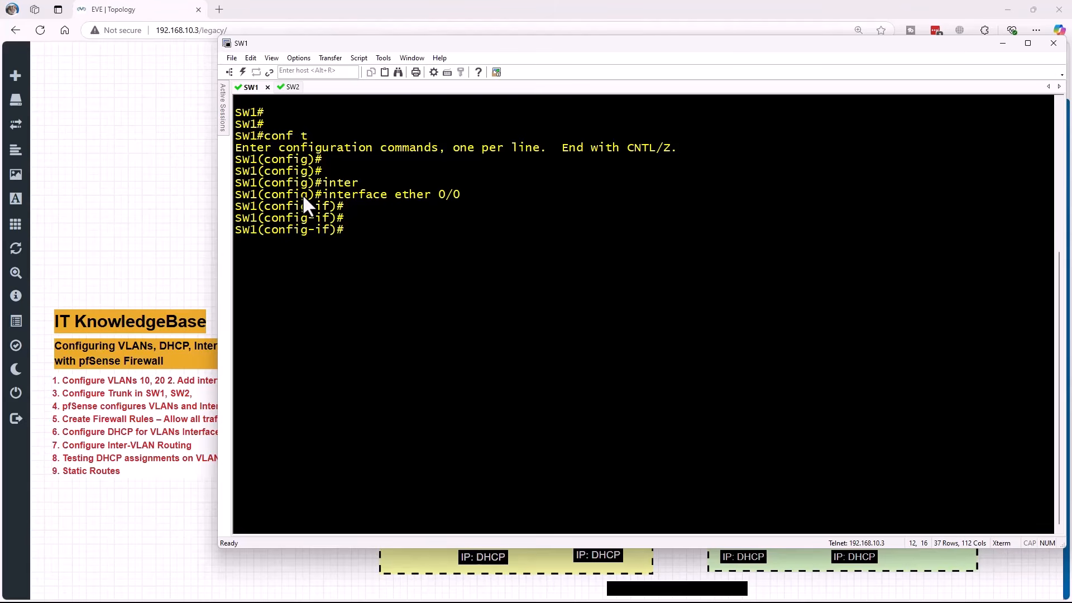
# - Set SW1's interface ether 0/0 to switchport mode trunk
pyautogui.write('sw')
pyautogui.press('Tab')
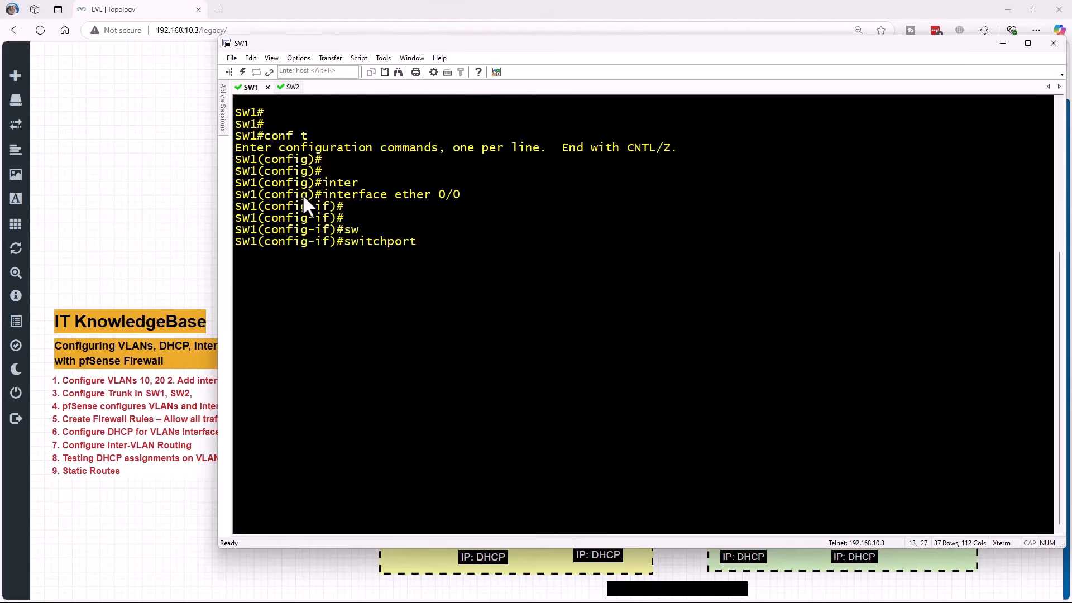
pyautogui.write('mo')
pyautogui.press('Tab')
pyautogui.write('gtr')
pyautogui.press('Tab')
pyautogui.press('BackSpace')
pyautogui.press('BackSpace')
pyautogui.press('BackSpace')
pyautogui.write('tr')
pyautogui.press('Tab')
pyautogui.press('Return')
pyautogui.press('Return')
pyautogui.press('Return')
pyautogui.press('Return')
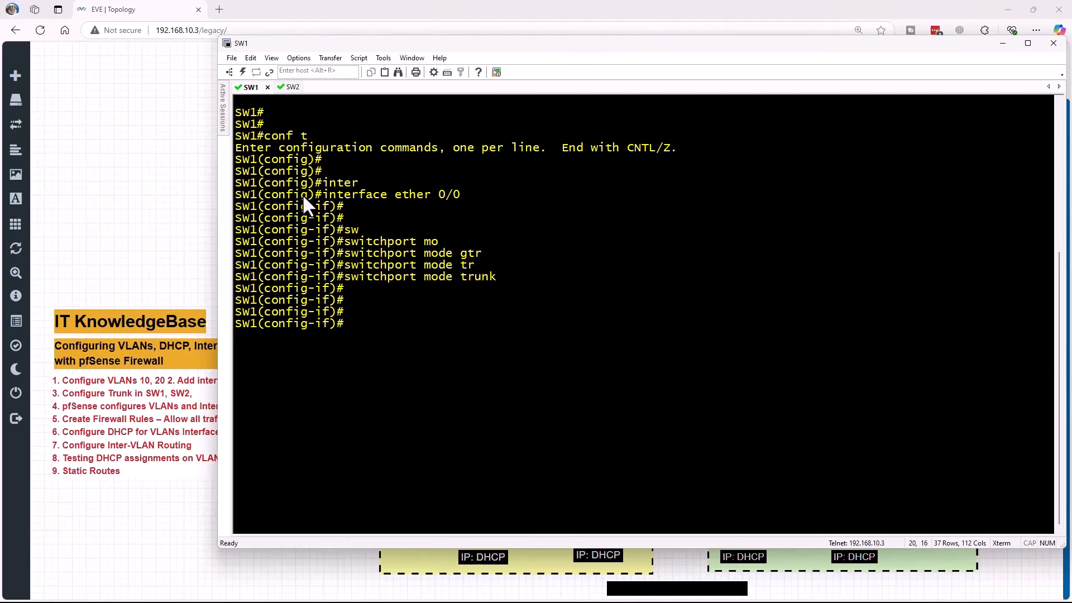
# - Set the trunk encapsulation of SW1's interface ether 0/0 to dot1q
pyautogui.write('sw')
pyautogui.press('Tab')
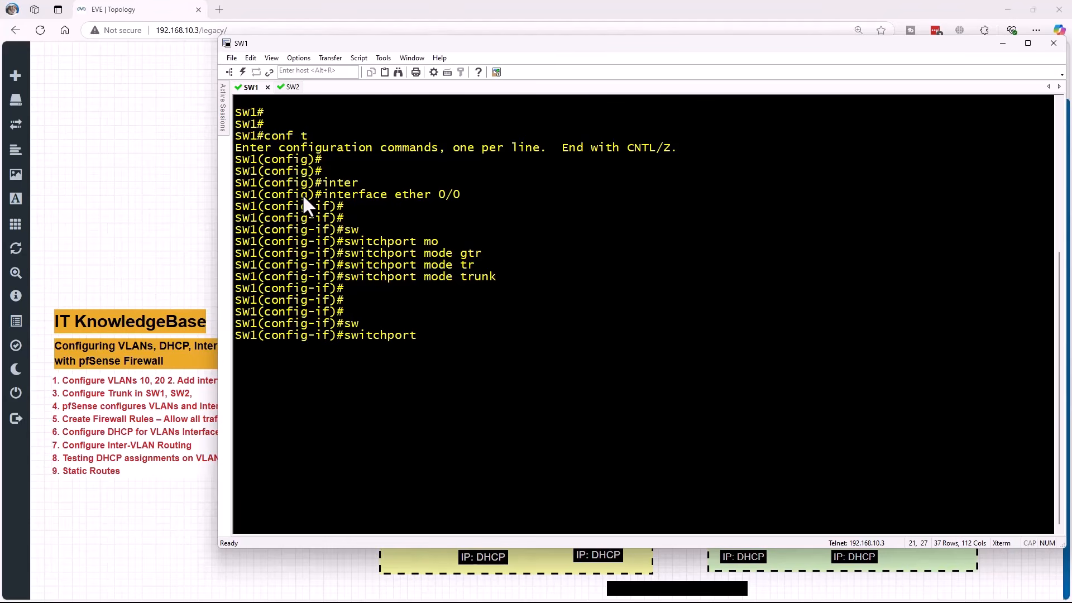
pyautogui.write('tr')
pyautogui.press('Tab')
pyautogui.write('en')
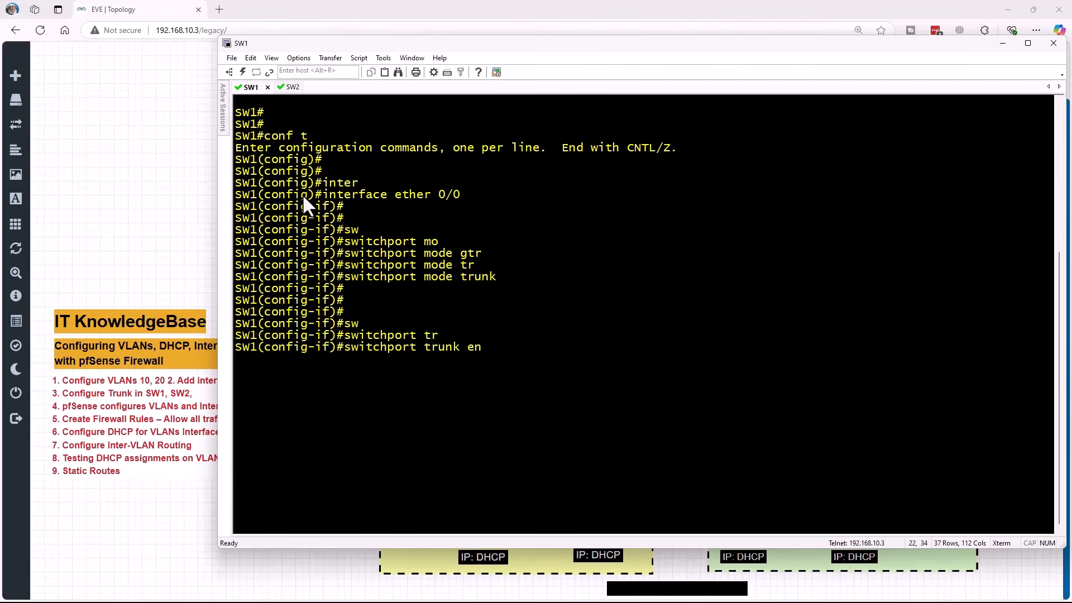
pyautogui.press('Tab')
pyautogui.write('d')
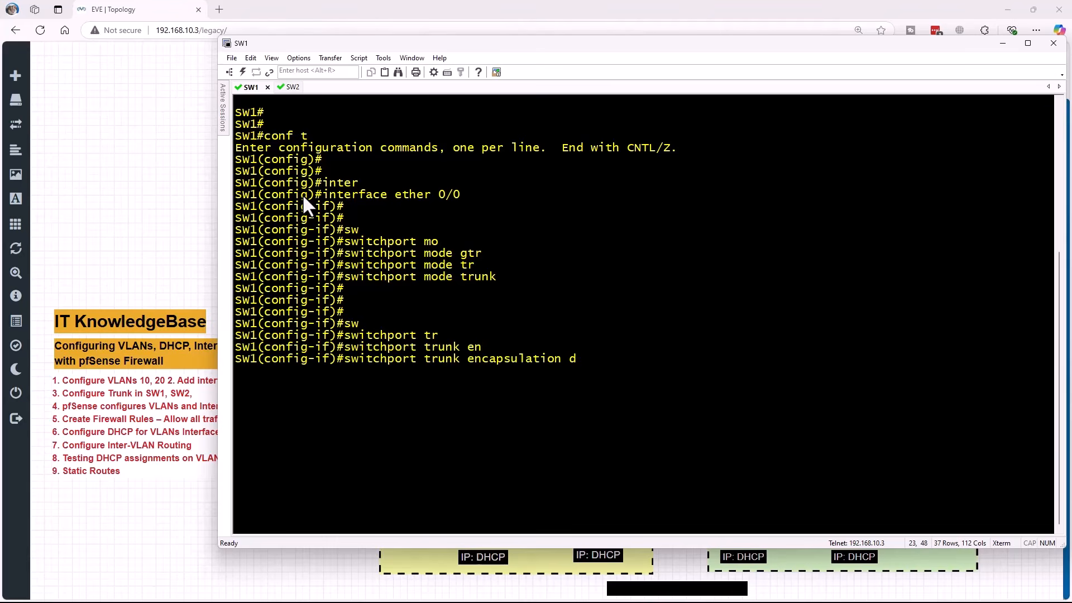
pyautogui.write('o')
pyautogui.press('Tab')
pyautogui.press('Return')
pyautogui.press('Return')
pyautogui.press('Return')
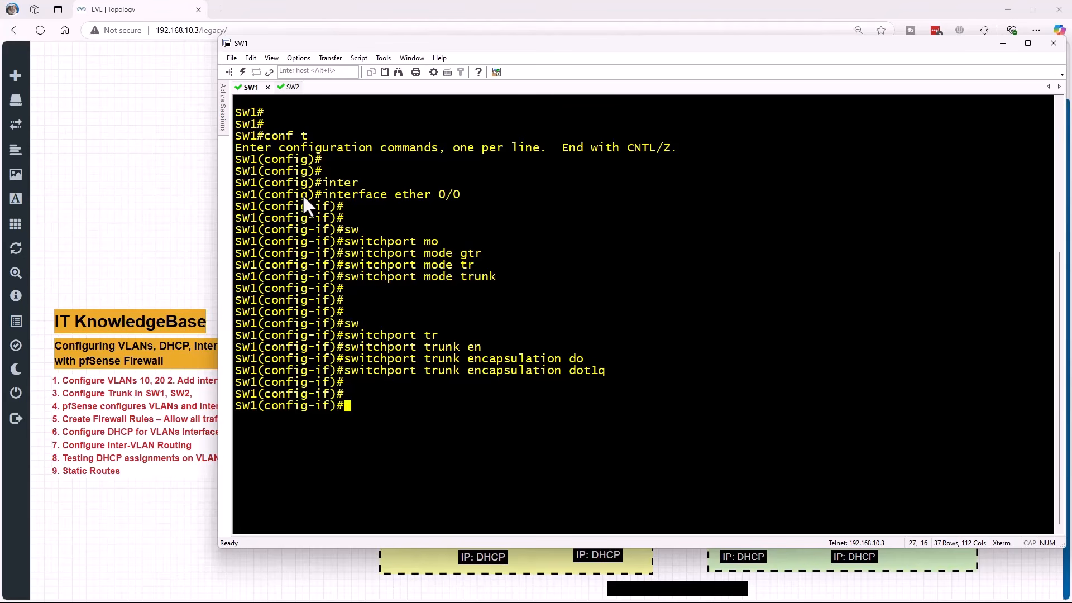
# - Reapply switchport mode trunk on SW1's interface ether 0/0 with the dot1q encapsulation in place
pyautogui.write('sw')
pyautogui.press('Tab')
pyautogui.write('mo')
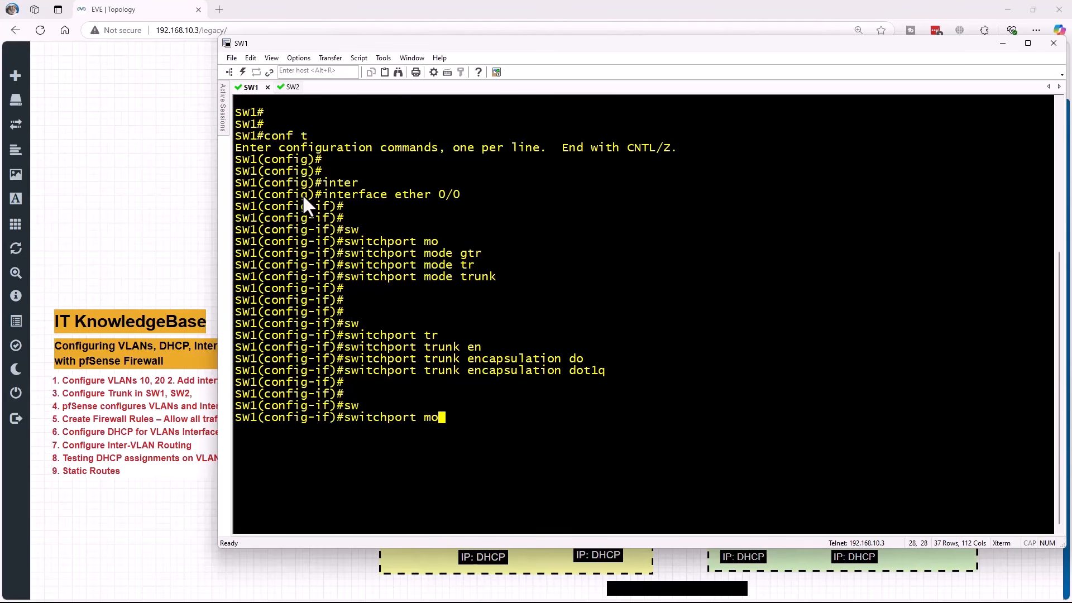
pyautogui.press('Tab')
pyautogui.write('tr')
pyautogui.press('Tab')
pyautogui.press('Return')
pyautogui.press('Return')
pyautogui.press('Return')
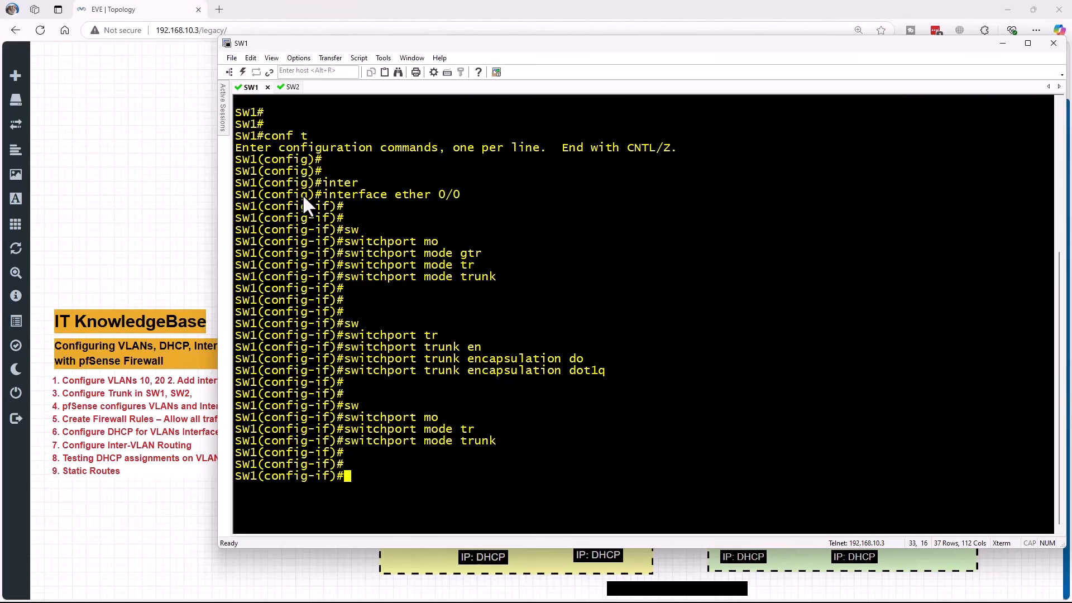
# - Allow VLANs 10,20 on the trunk of SW1's interface ether 0/0
pyautogui.write('w')
pyautogui.press('Tab')
pyautogui.write('gtr')
pyautogui.press('Tab')
pyautogui.write('al')
pyautogui.press('BackSpace')
pyautogui.press('BackSpace')
pyautogui.press('BackSpace')
pyautogui.press('BackSpace')
pyautogui.press('BackSpace')
pyautogui.press('BackSpace')
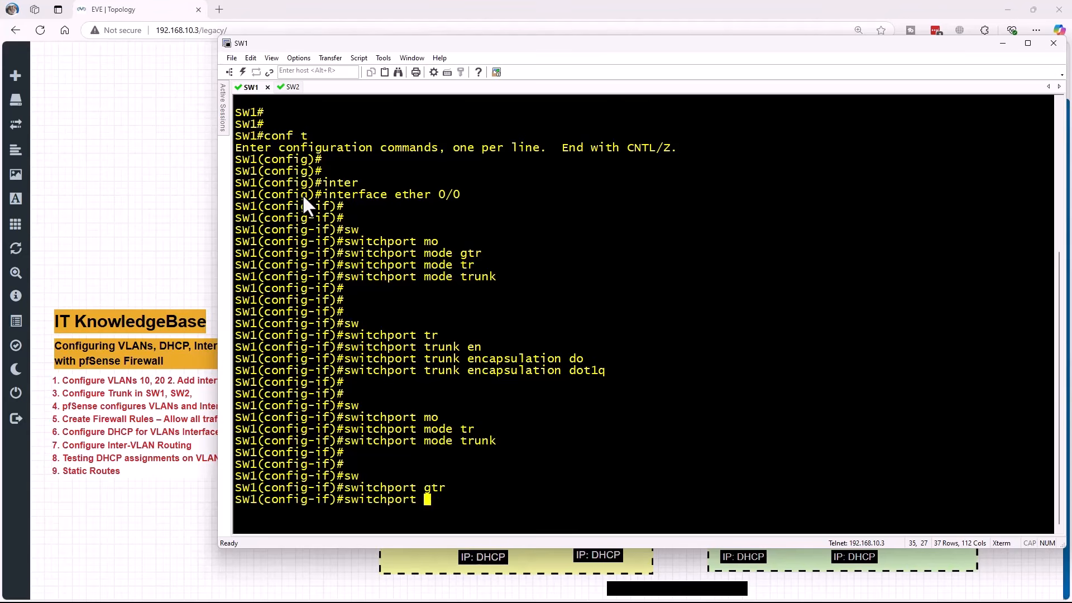
pyautogui.write('tr')
pyautogui.press('Tab')
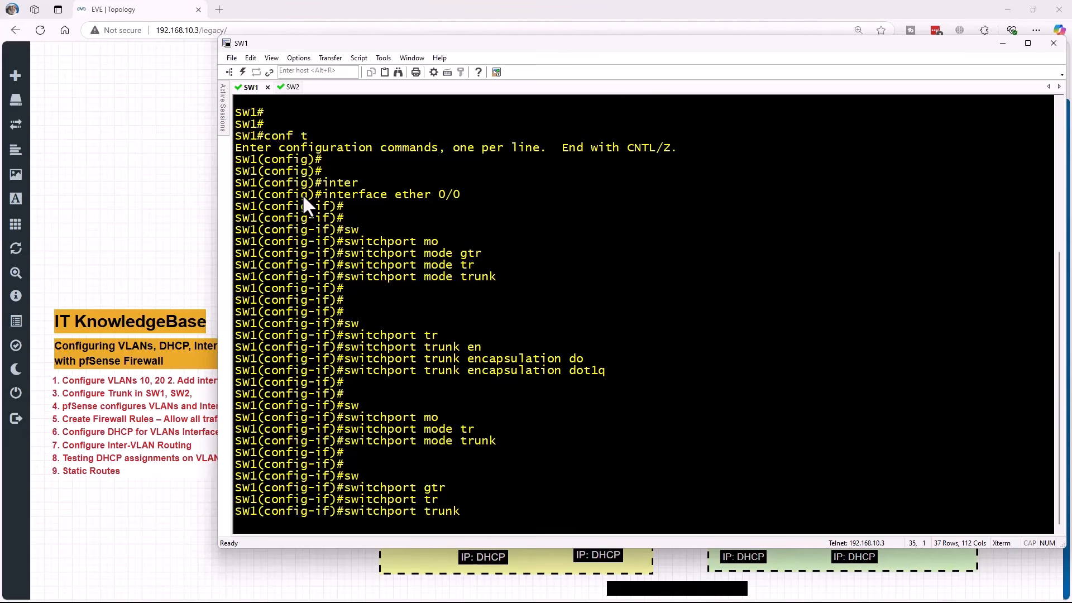
pyautogui.write('allo')
pyautogui.press('Tab')
pyautogui.write('vlan 1-')
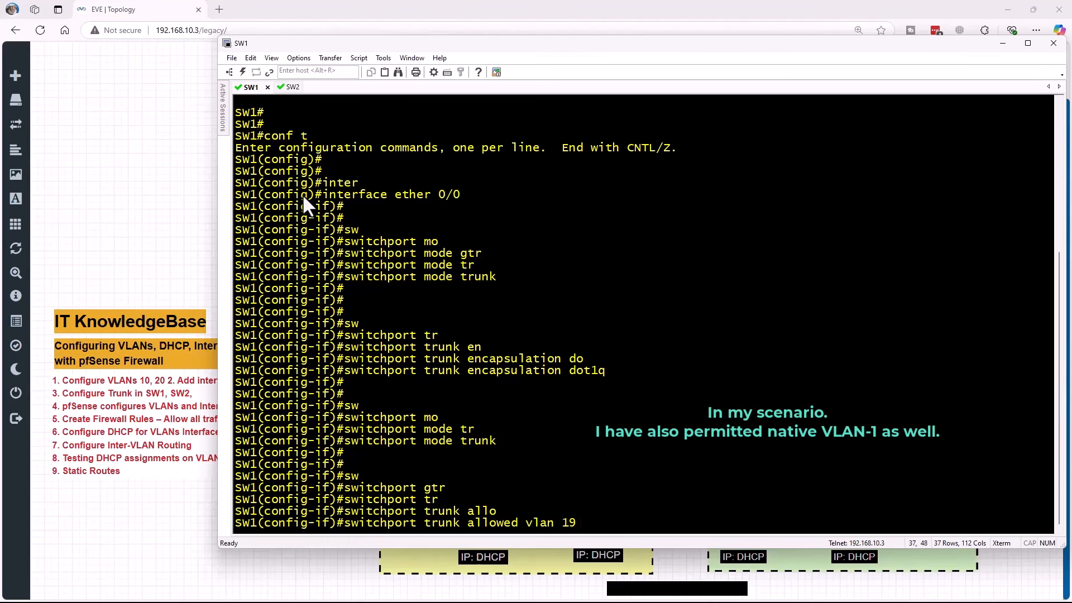
pyautogui.write(',20')
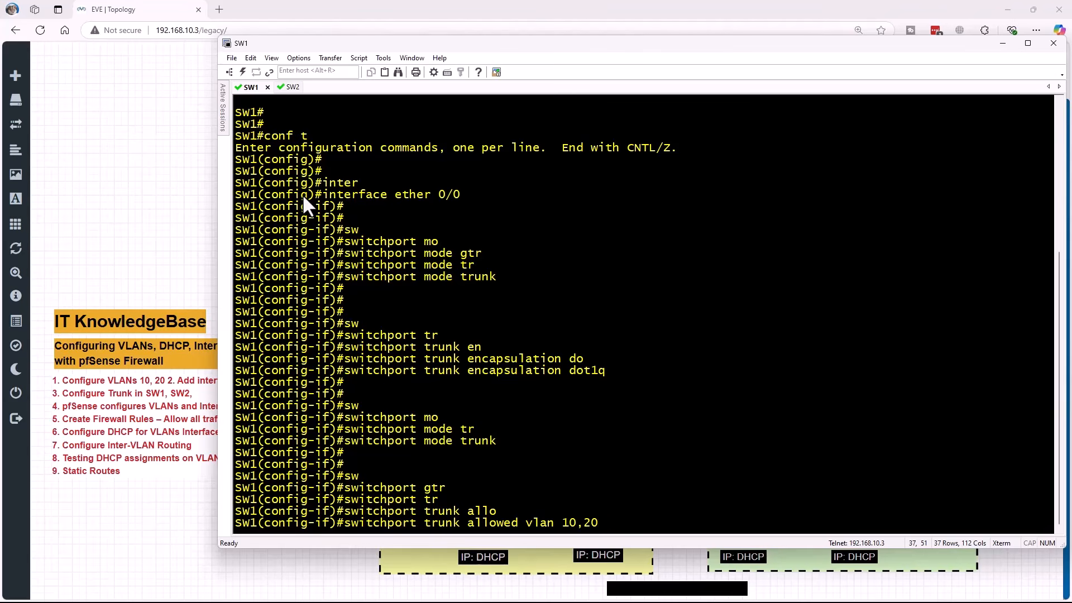
pyautogui.press('Return')
pyautogui.press('Return')
pyautogui.press('Return')
pyautogui.press('Return')
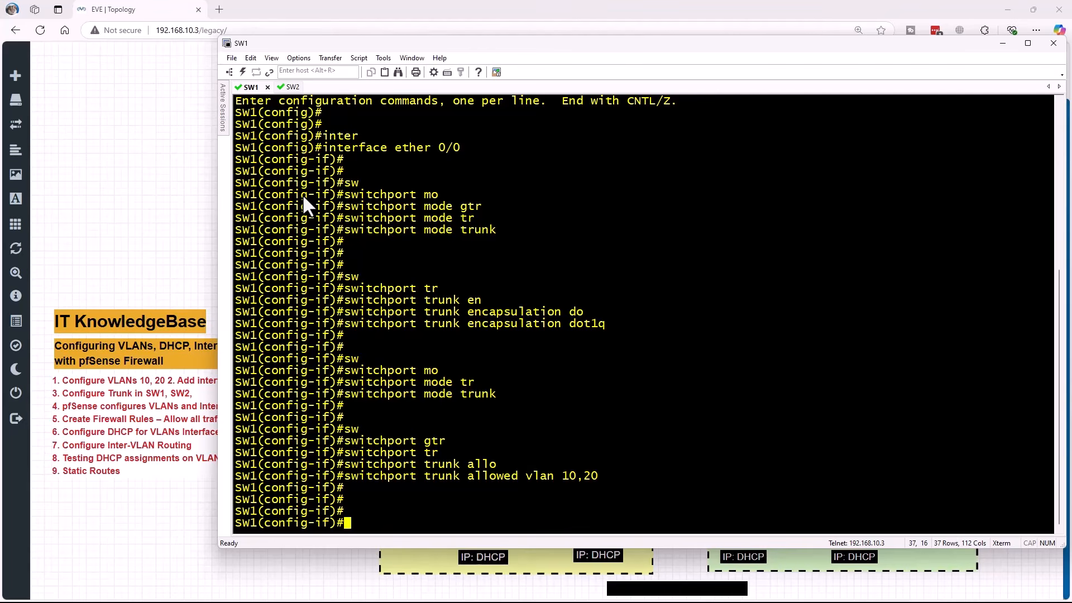
pyautogui.write('sw')
pyautogui.press('Tab')
pyautogui.write('tr')
pyautogui.press('Tab')
pyautogui.write('na')
pyautogui.press('Tab')
pyautogui.write('vlan')
pyautogui.press('Tab')
pyautogui.write('99')
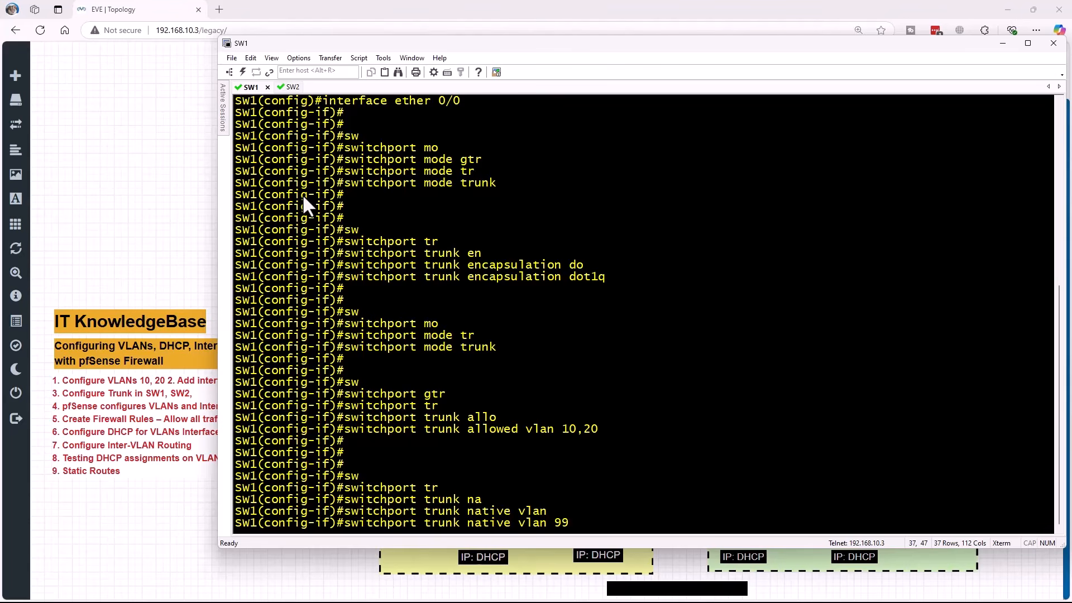
pyautogui.press('BackSpace')
pyautogui.press('BackSpace')
pyautogui.press('BackSpace')
pyautogui.press('BackSpace')
pyautogui.press('BackSpace')
pyautogui.press('BackSpace')
pyautogui.press('BackSpace')
pyautogui.press('BackSpace')
pyautogui.press('BackSpace')
pyautogui.press('BackSpace')
pyautogui.press('BackSpace')
pyautogui.press('BackSpace')
pyautogui.press('BackSpace')
pyautogui.press('BackSpace')
pyautogui.press('BackSpace')
pyautogui.press('BackSpace')
pyautogui.press('BackSpace')
pyautogui.press('BackSpace')
pyautogui.press('BackSpace')
pyautogui.press('BackSpace')
pyautogui.press('BackSpace')
pyautogui.press('BackSpace')
pyautogui.press('BackSpace')
pyautogui.press('BackSpace')
pyautogui.press('BackSpace')
pyautogui.press('BackSpace')
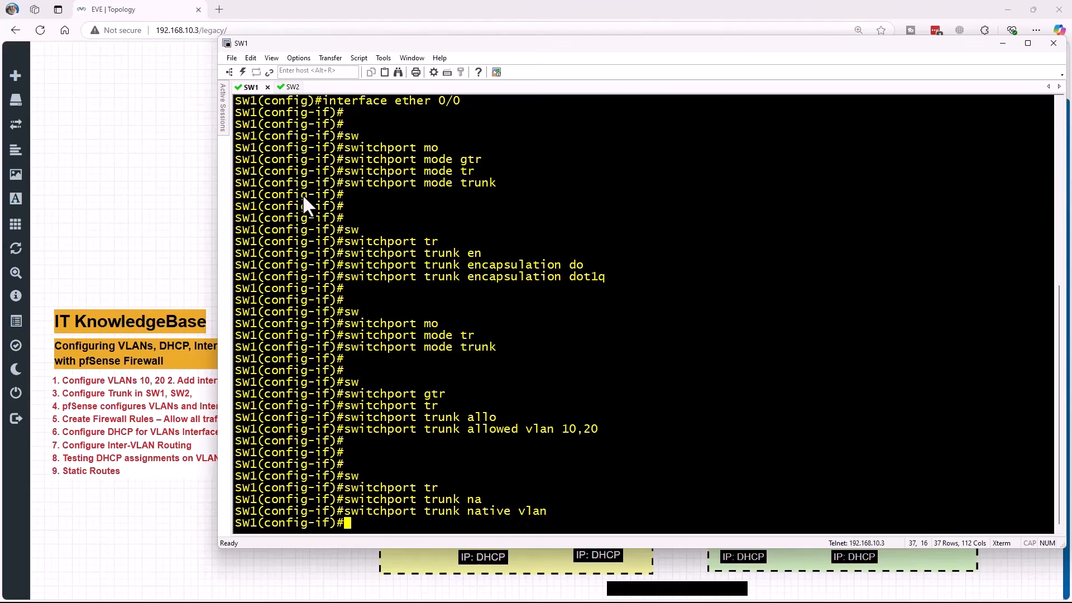
pyautogui.press('Return')
pyautogui.press('Return')
pyautogui.press('Return')
# - Open the configuration of SW1's interface ether1/1
pyautogui.write('eit')
pyautogui.press('BackSpace')
pyautogui.press('BackSpace')
pyautogui.write('inter')
pyautogui.press('Tab')
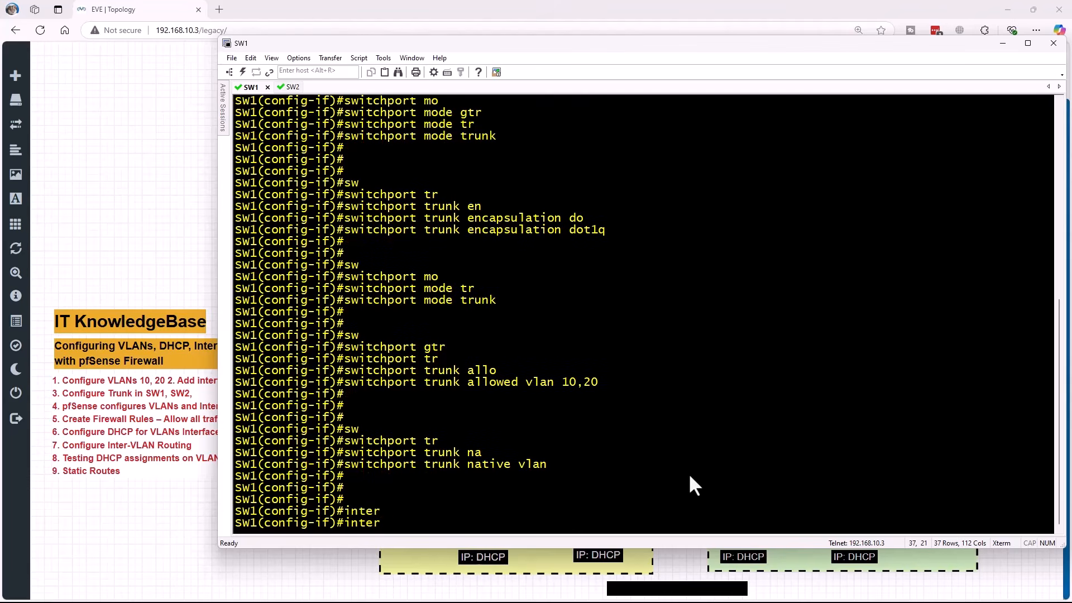
pyautogui.write('ether1/1')
pyautogui.press('Return')
pyautogui.press('Return')
pyautogui.press('Return')
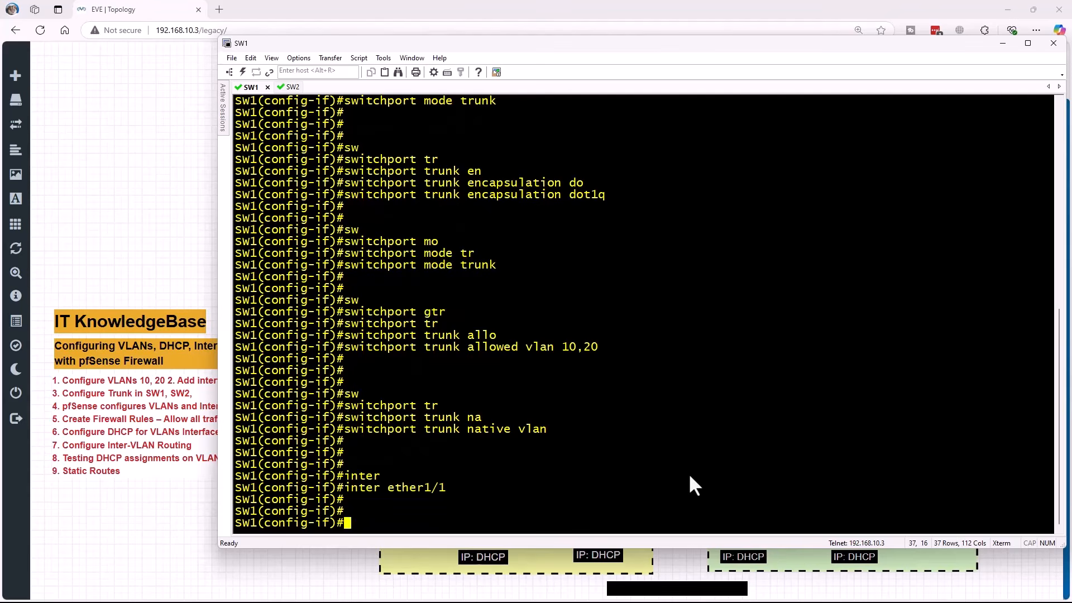
# - Set the trunk encapsulation of SW1's interface ether1/1 to dot1q
pyautogui.write('sw')
pyautogui.press('Tab')
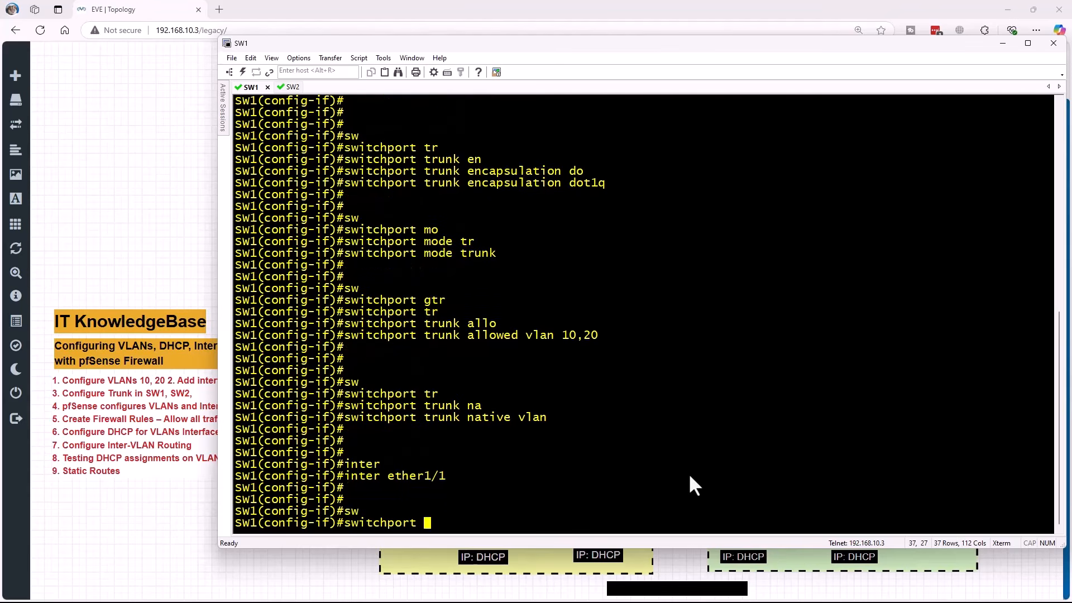
pyautogui.write('tr')
pyautogui.press('Tab')
pyautogui.write('en')
pyautogui.press('Tab')
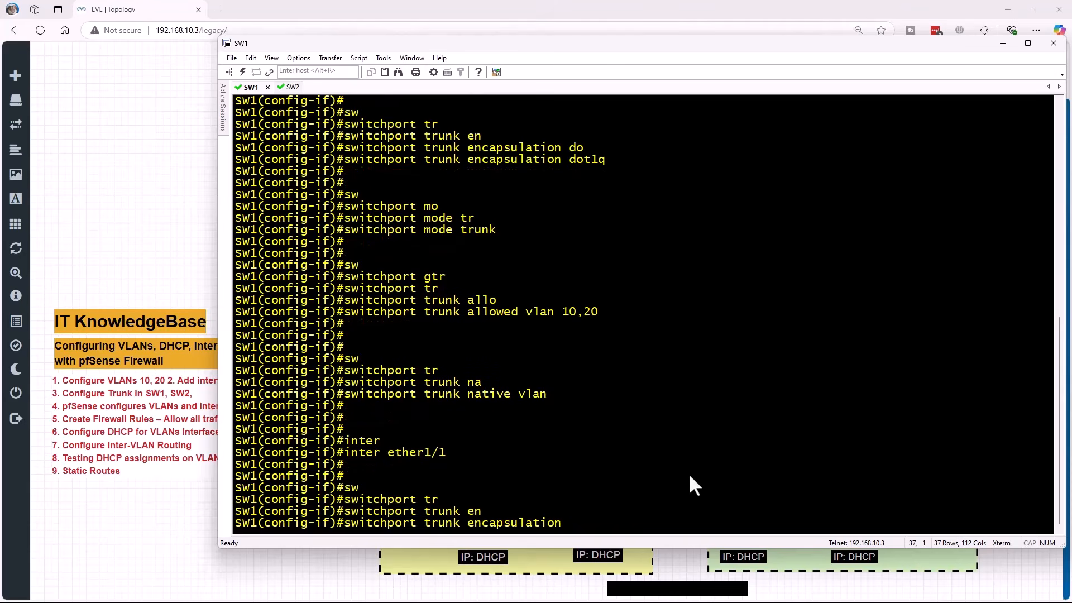
pyautogui.write('do')
pyautogui.press('Tab')
pyautogui.press('Return')
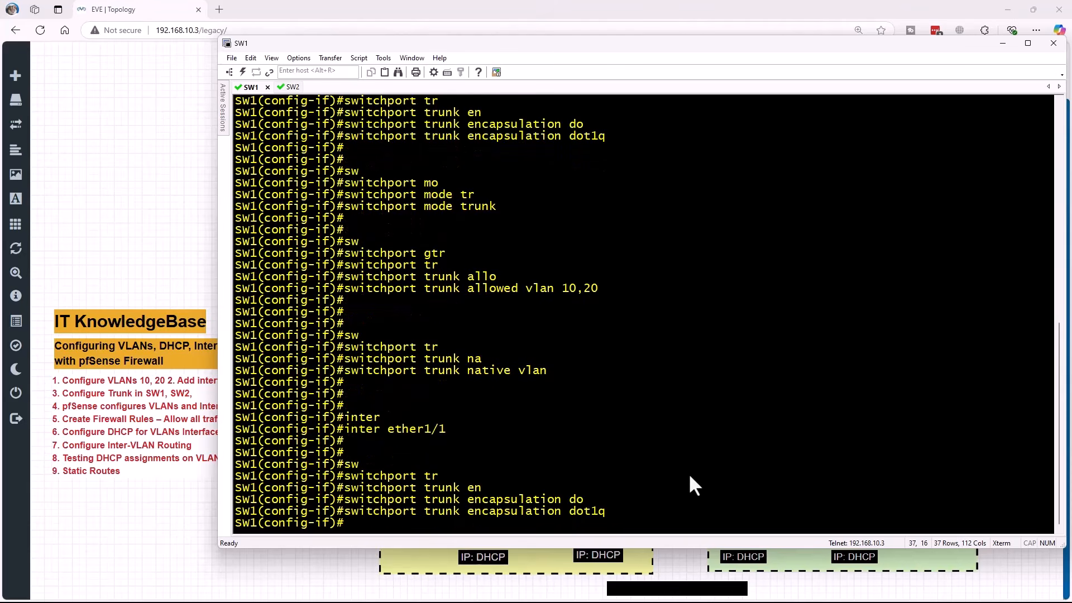
pyautogui.press('Return')
pyautogui.press('Return')
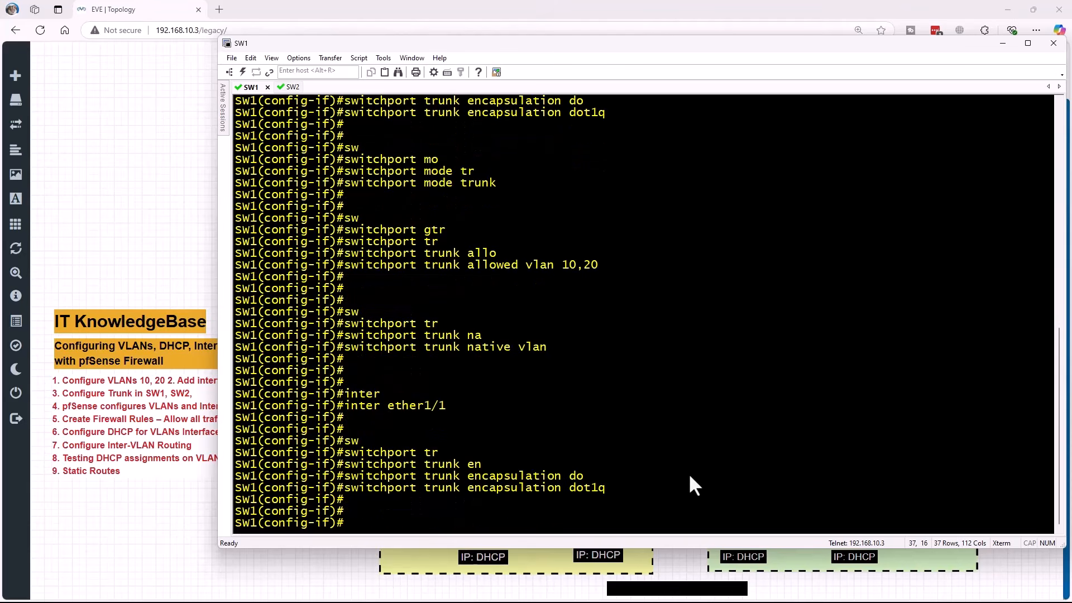
# - Set SW1's interface ether1/1 to switchport mode trunk
pyautogui.write('sw')
pyautogui.press('Tab')
pyautogui.write('mo')
pyautogui.press('Tab')
pyautogui.write('tr')
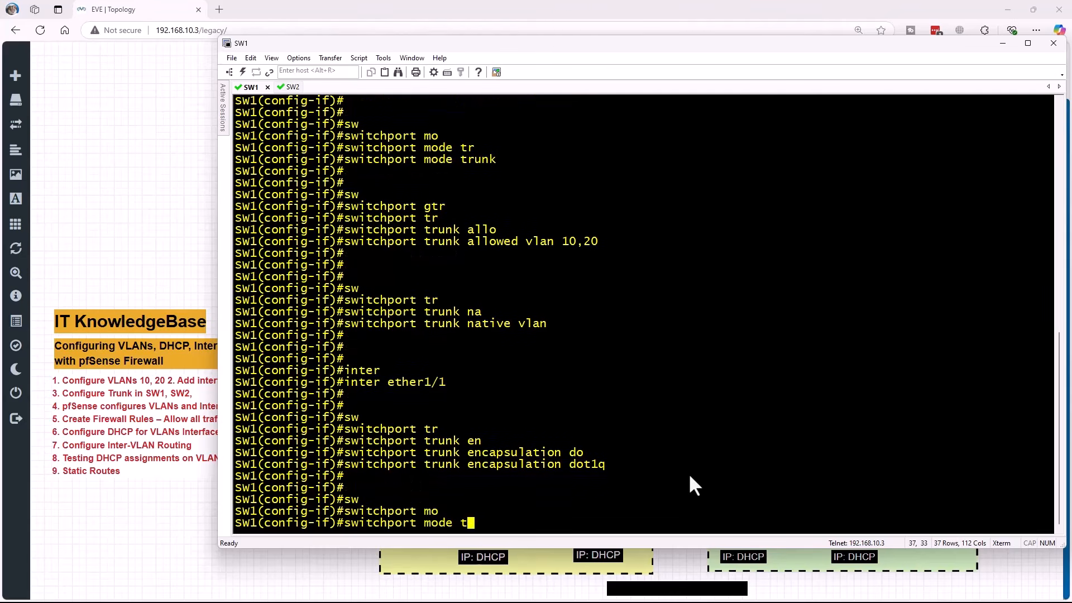
pyautogui.press('Tab')
pyautogui.press('Return')
pyautogui.press('Return')
pyautogui.press('Return')
pyautogui.press('Return')
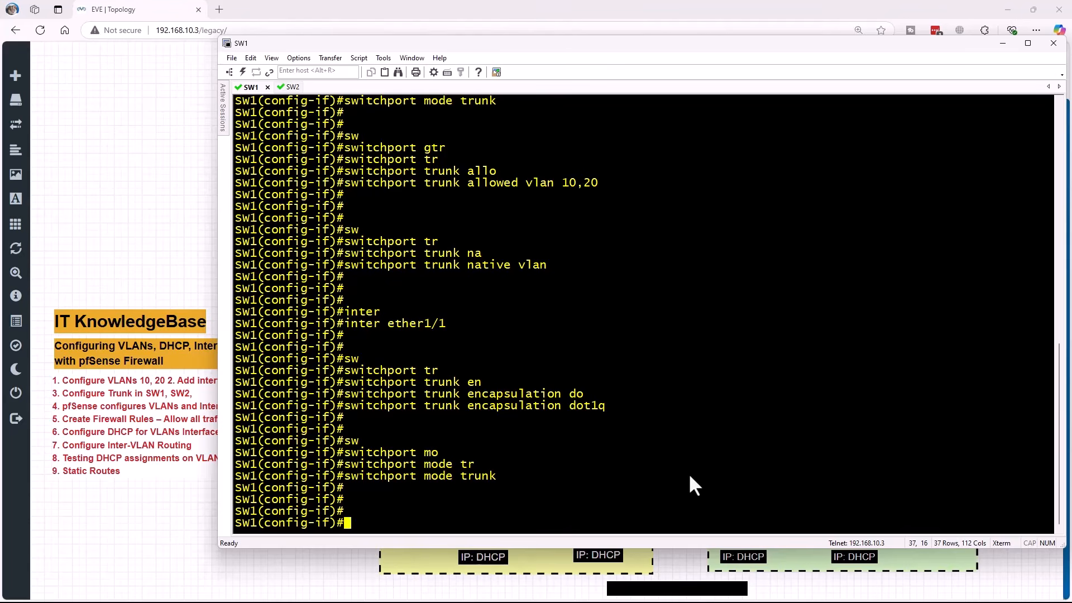
# - Allow VLANs 1,10,20 on the trunk of SW1's interface ether1/1
pyautogui.write('sw')
pyautogui.press('Tab')
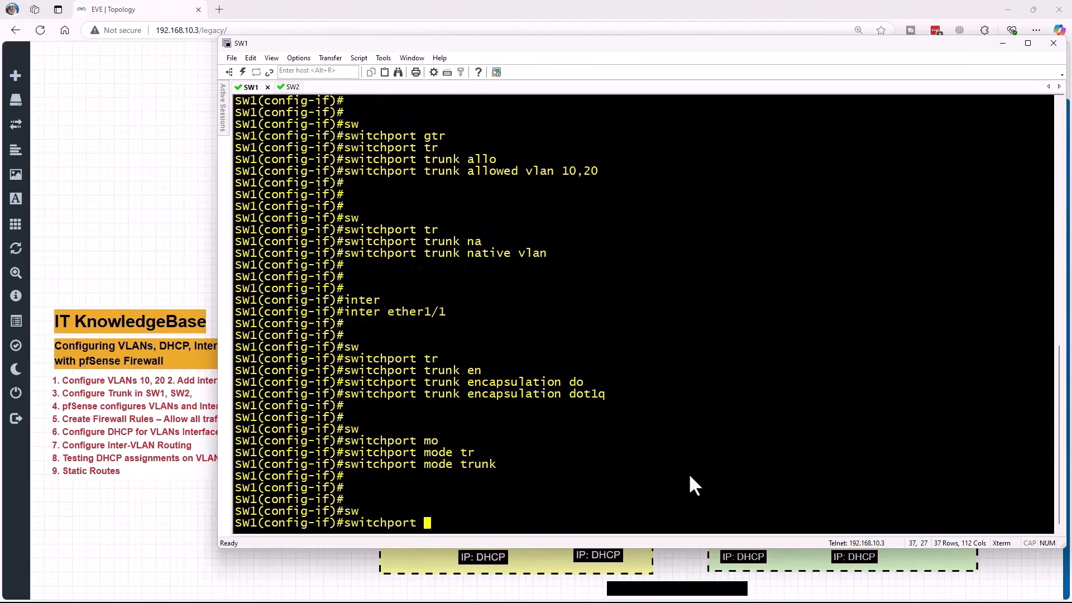
pyautogui.write('gtr')
pyautogui.press('Tab')
pyautogui.write('allo')
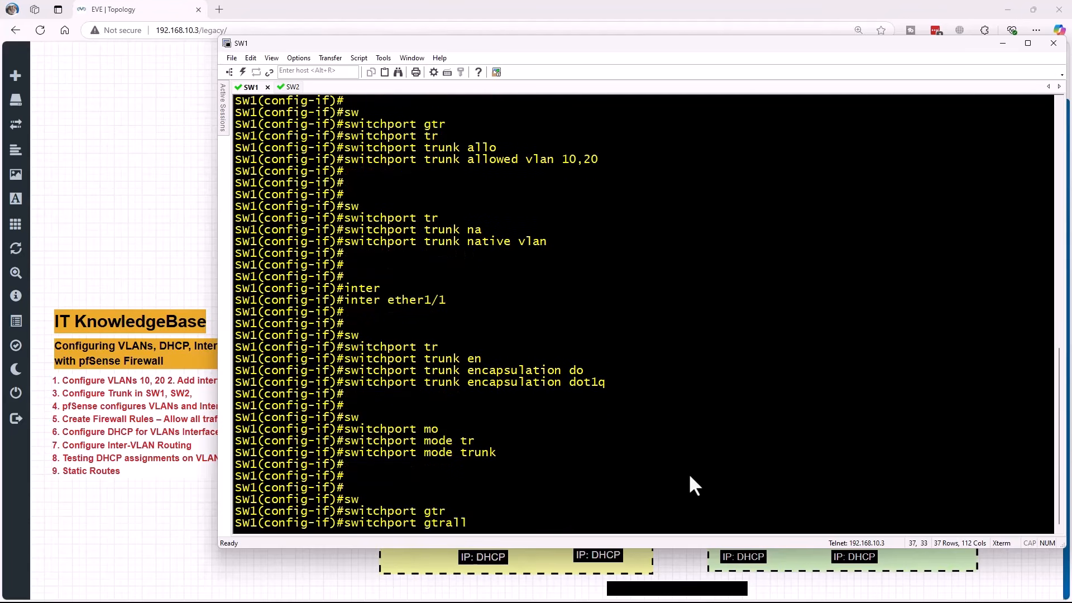
pyautogui.press('Tab')
pyautogui.press('BackSpace')
pyautogui.press('BackSpace')
pyautogui.press('BackSpace')
pyautogui.press('BackSpace')
pyautogui.press('BackSpace')
pyautogui.press('BackSpace')
pyautogui.press('BackSpace')
pyautogui.write('tr')
pyautogui.press('Tab')
pyautogui.write('allo')
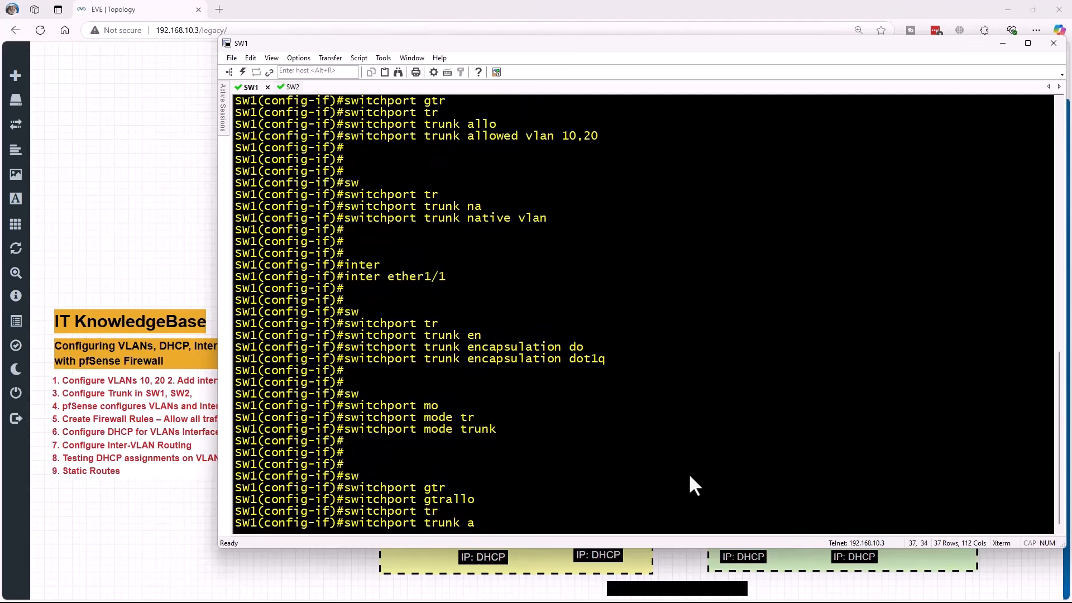
pyautogui.press('Tab')
pyautogui.write('vlan 1')
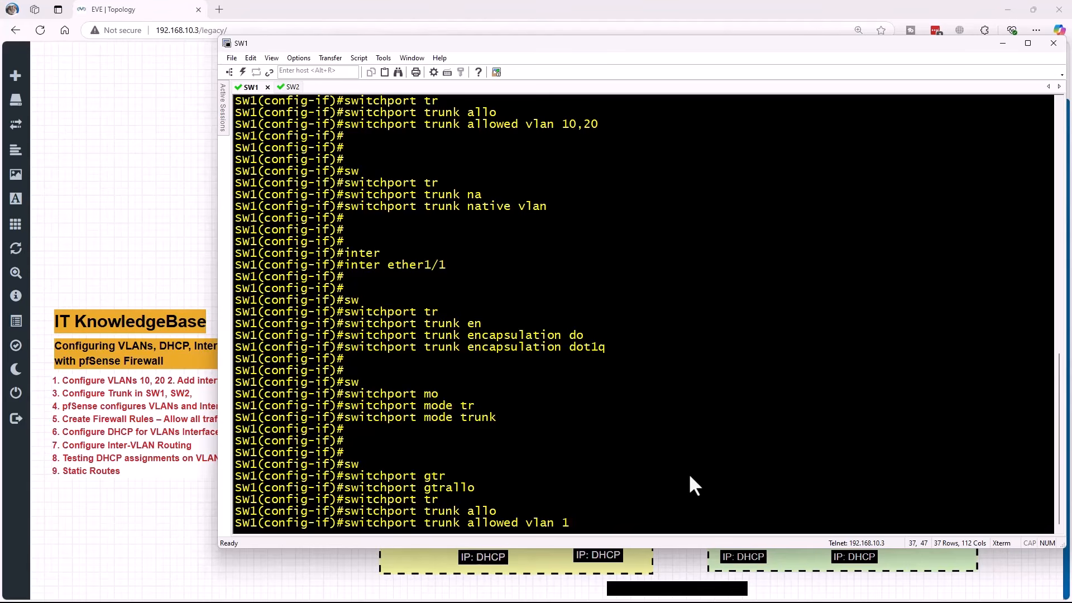
pyautogui.write(',10,20')
pyautogui.press('Return')
pyautogui.press('Return')
pyautogui.press('Return')
pyautogui.press('Return')
# - Exit to global configuration mode on SW1 and save the configuration with do wr
pyautogui.press('Return')
pyautogui.press('Return')
pyautogui.press('Return')
pyautogui.write('exit')
pyautogui.press('Return')
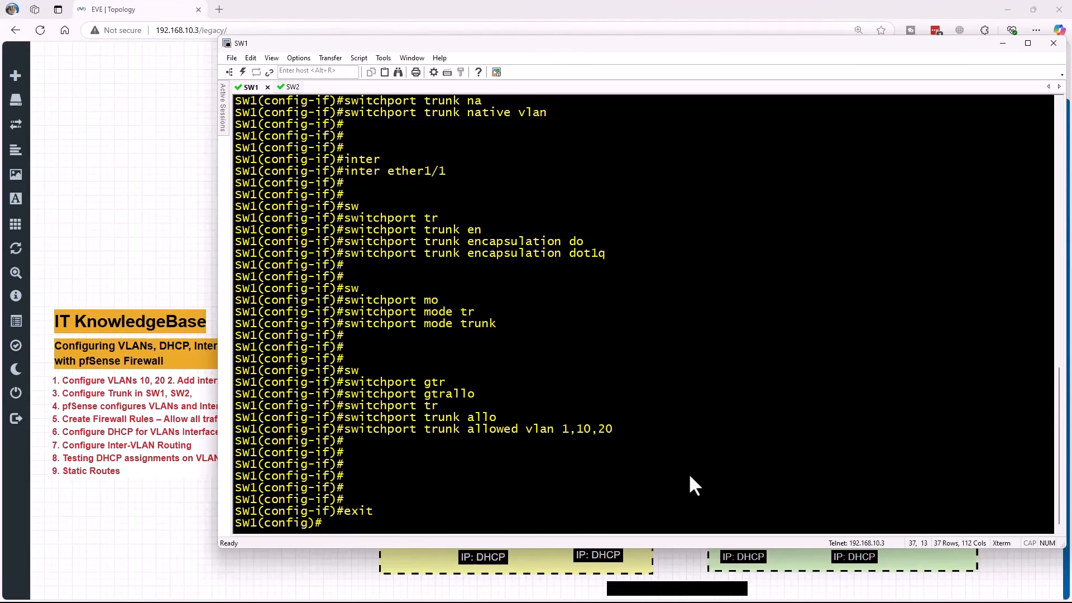
pyautogui.write('wr')
pyautogui.press('Return')
pyautogui.write('do wr')
pyautogui.hotkey('ctrl', 'a')
pyautogui.press('Return')
pyautogui.press('Return')
pyautogui.press('Return')
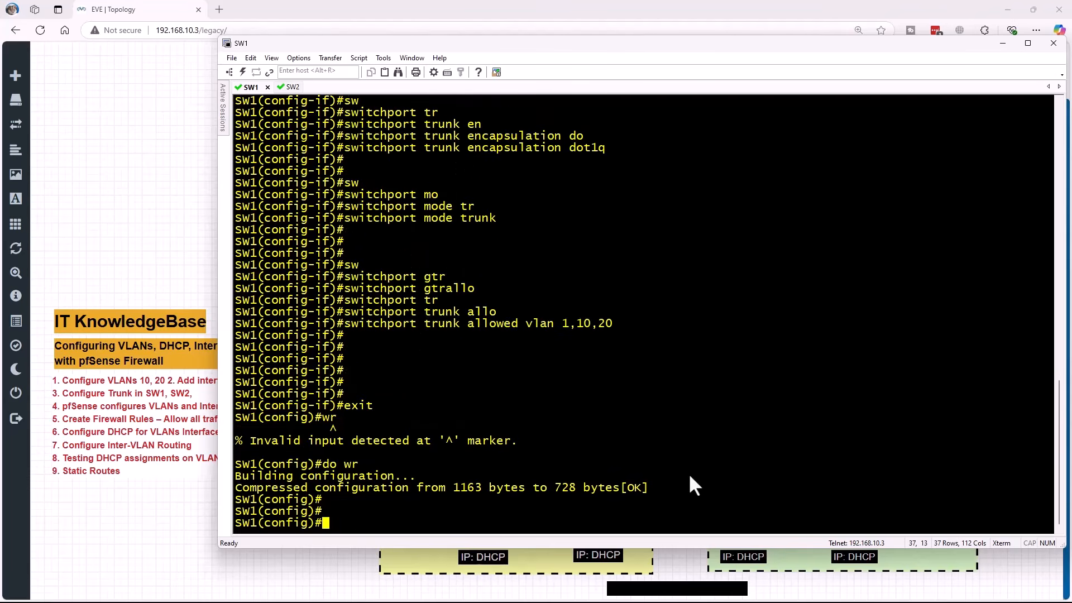
# - Save SW1's configuration with do copy running-config startup-config, accepting the default destination filename
pyautogui.press('Return')
pyautogui.press('Return')
pyautogui.write('do copy run')
pyautogui.press('Tab')
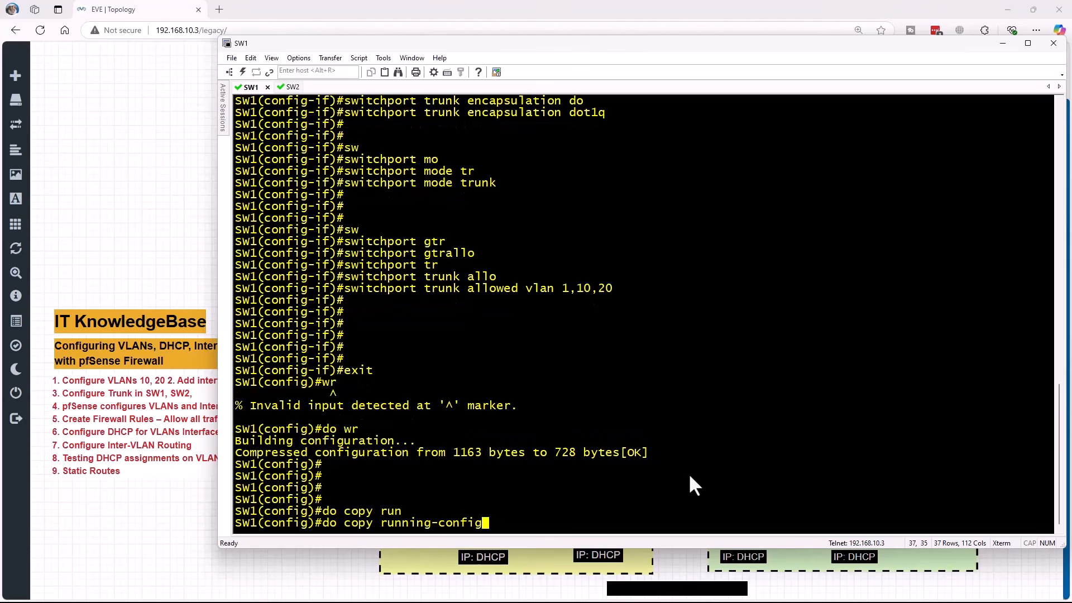
pyautogui.write('str')
pyautogui.press('Tab')
pyautogui.press('BackSpace')
pyautogui.write('a')
pyautogui.press('Tab')
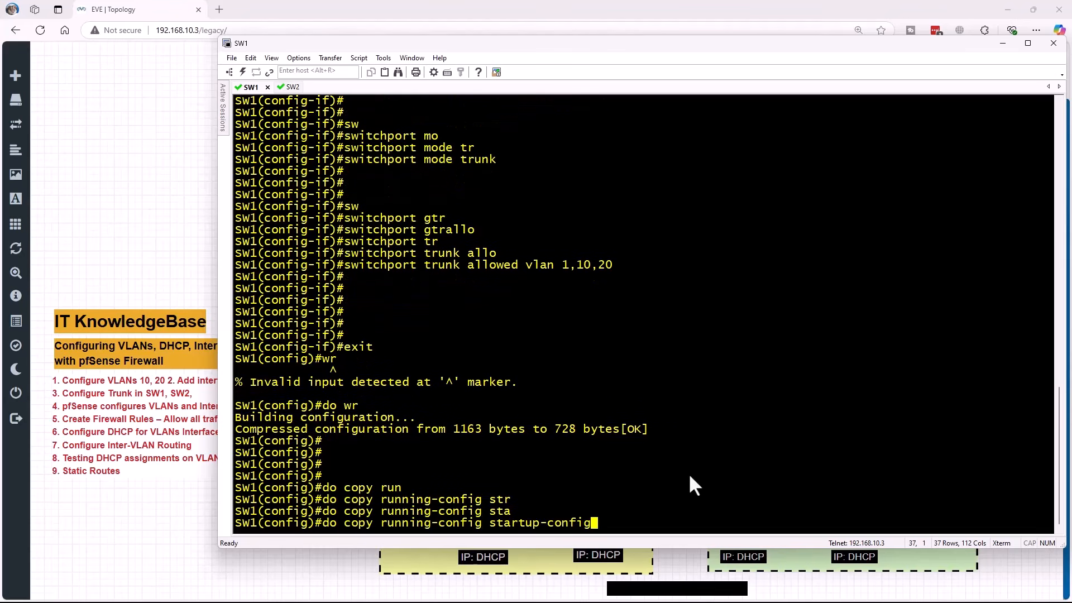
pyautogui.press('Return')
pyautogui.press('Return')
# - Exit configuration mode on SW1 and check the trunk ports with show interfaces trunk
pyautogui.press('Return')
pyautogui.press('Return')
pyautogui.press('Return')
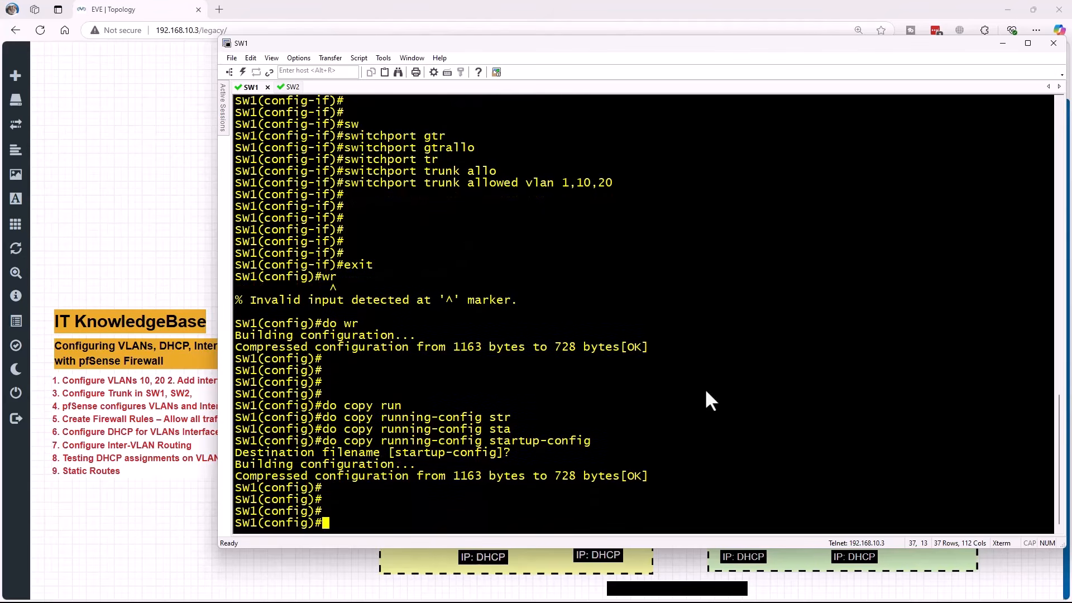
pyautogui.write('exit')
pyautogui.press('Return')
pyautogui.press('Return')
pyautogui.press('Return')
pyautogui.press('Return')
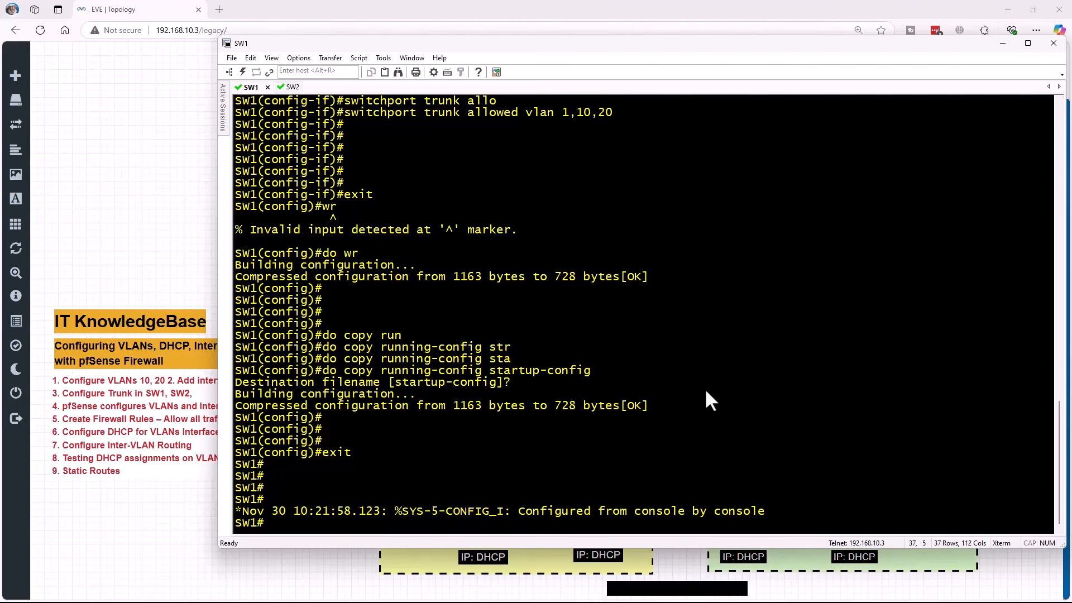
pyautogui.write('show inter')
pyautogui.press('Tab')
pyautogui.write('trunk')
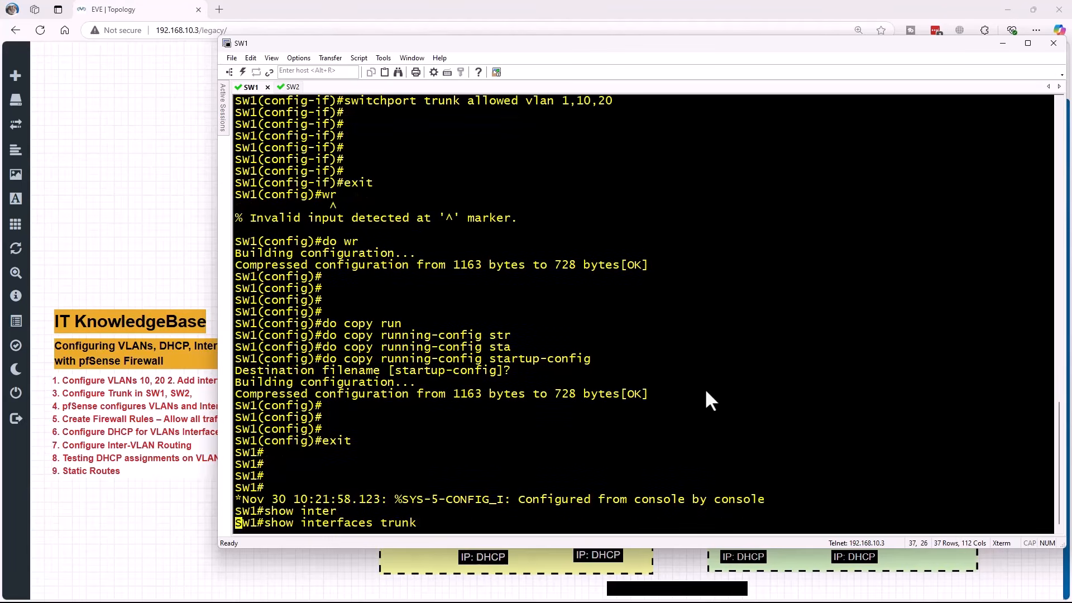
pyautogui.press('Return')
pyautogui.moveTo(238, 357); pyautogui.dragTo(655, 368)
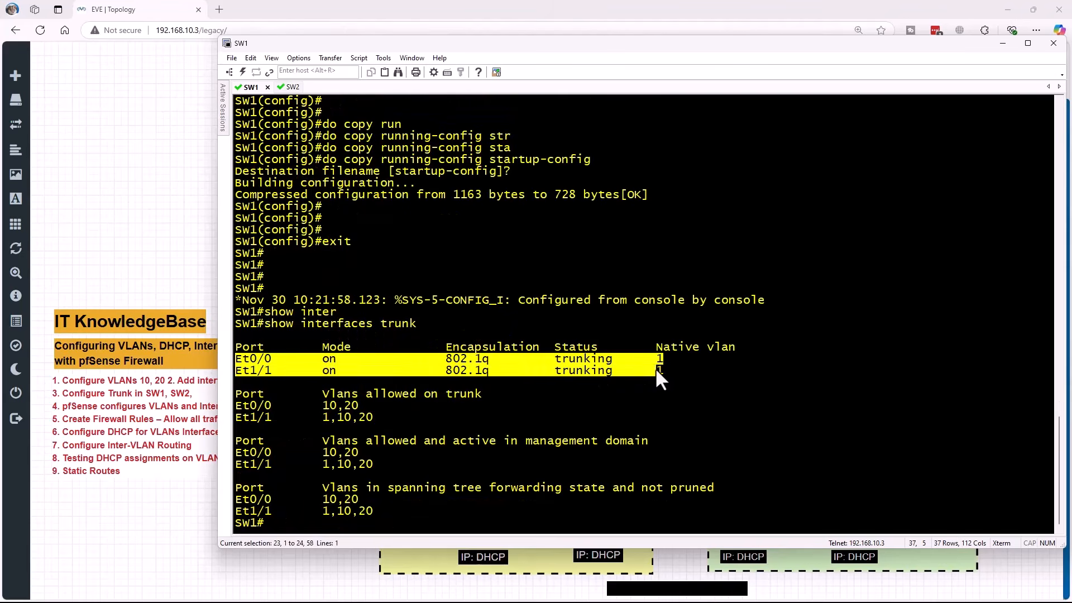
pyautogui.click(594, 451)
pyautogui.press('Return')
pyautogui.press('Return')
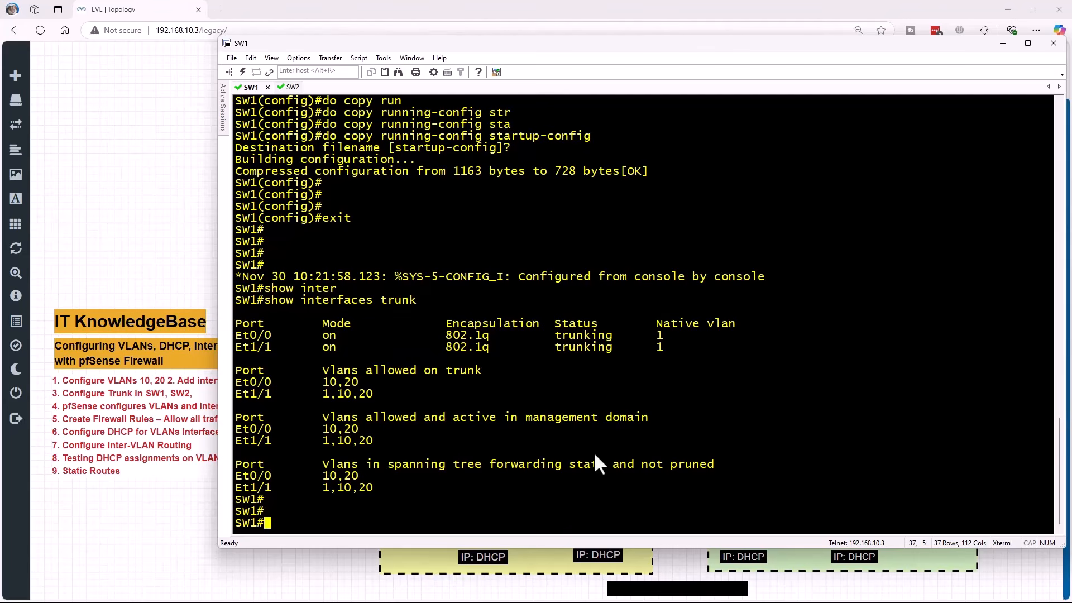
# - Review SW1's VLANs and their port assignments with show vlan br
pyautogui.write('show vlan br')
pyautogui.press('Return')
pyautogui.press('Return')
pyautogui.press('Return')
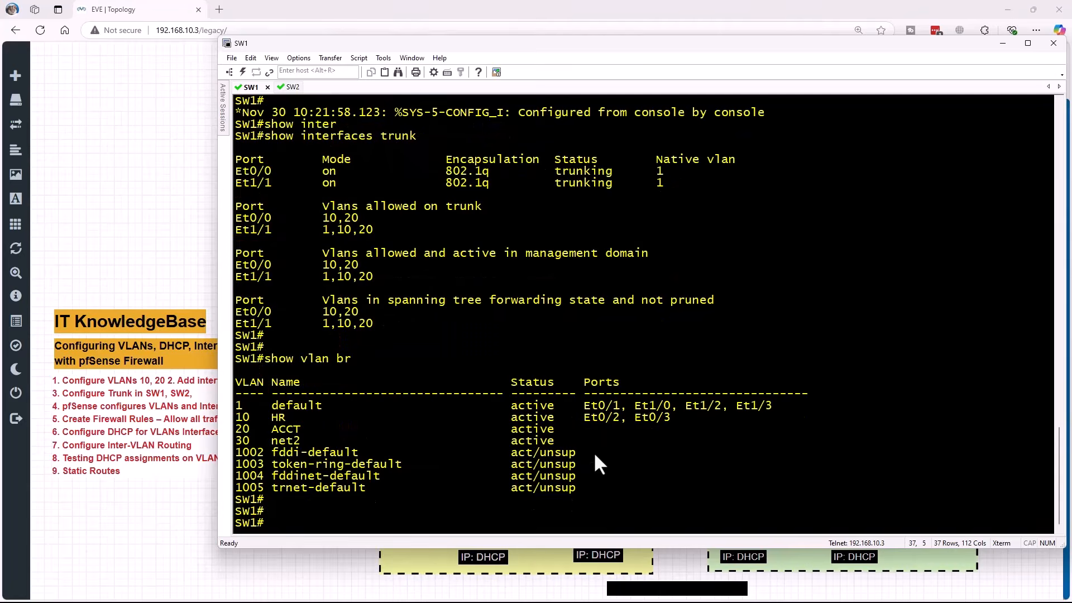
pyautogui.press('Return')
pyautogui.press('Return')
pyautogui.moveTo(232, 393); pyautogui.dragTo(671, 394)
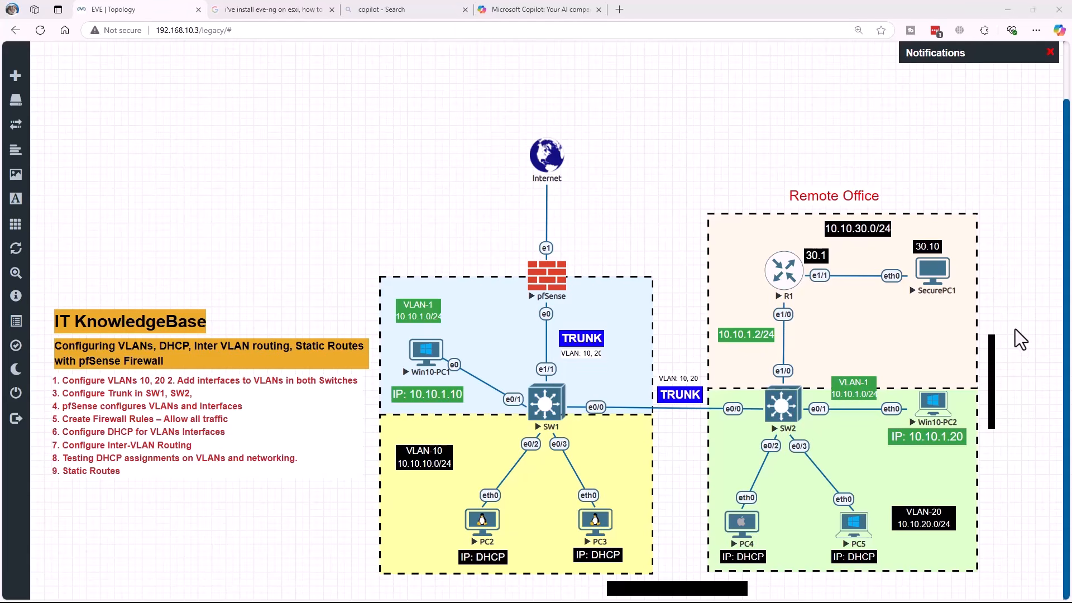
# - Open the Win10-PC1 console from the EVE topology and sign in to the pfSense web interface with the prefilled credentials
pyautogui.click(427, 352)
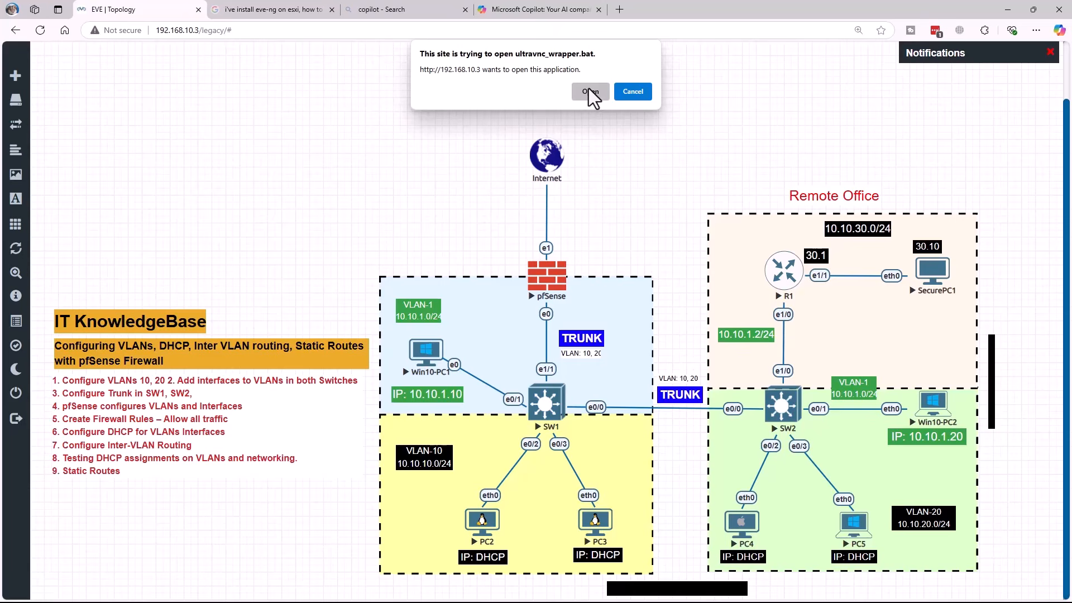
pyautogui.click(589, 91)
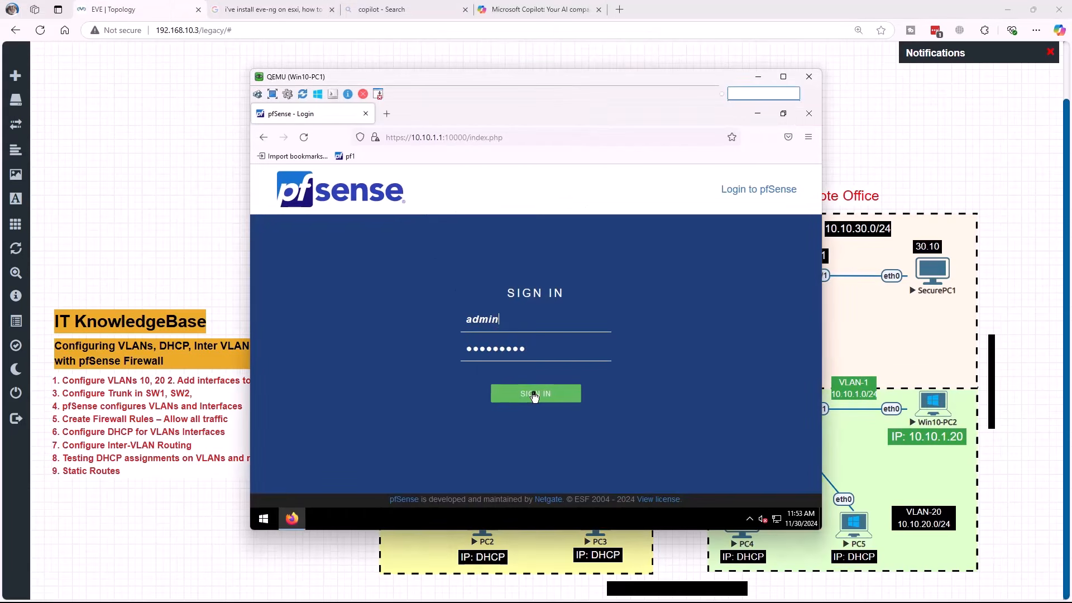
pyautogui.click(534, 394)
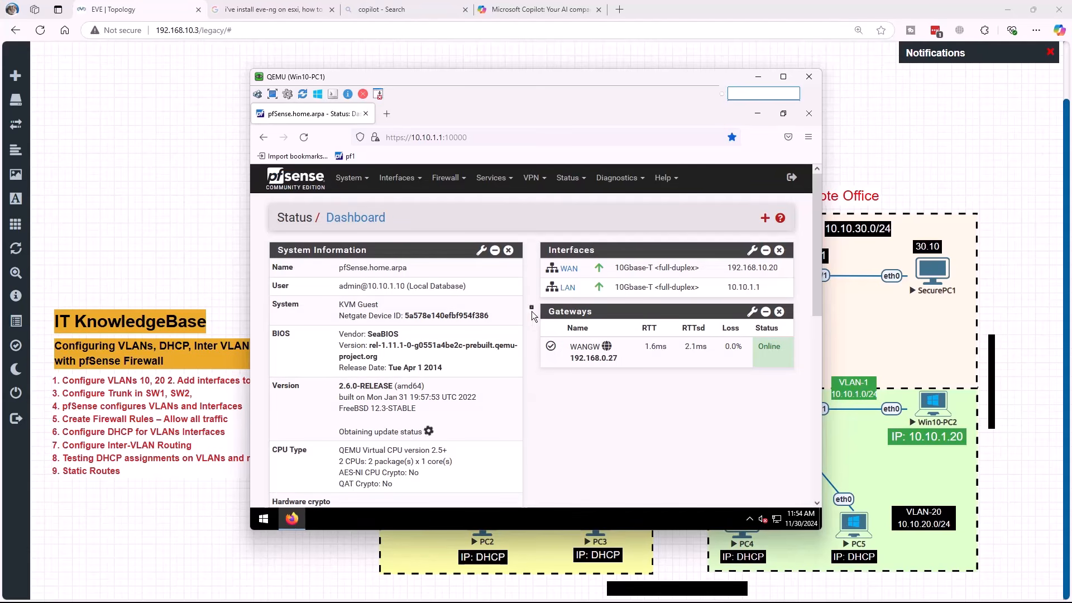
# - Add a VLAN in pfSense on parent interface vtnet0 (lan) with tag 10 and description HR, and save it
pyautogui.click(417, 190)
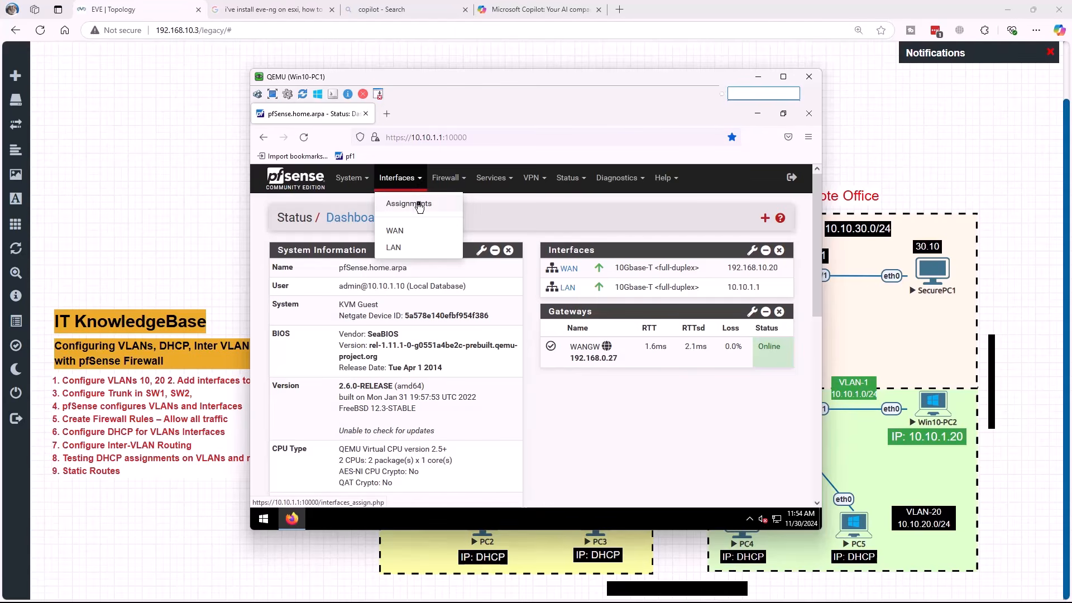
pyautogui.click(418, 202)
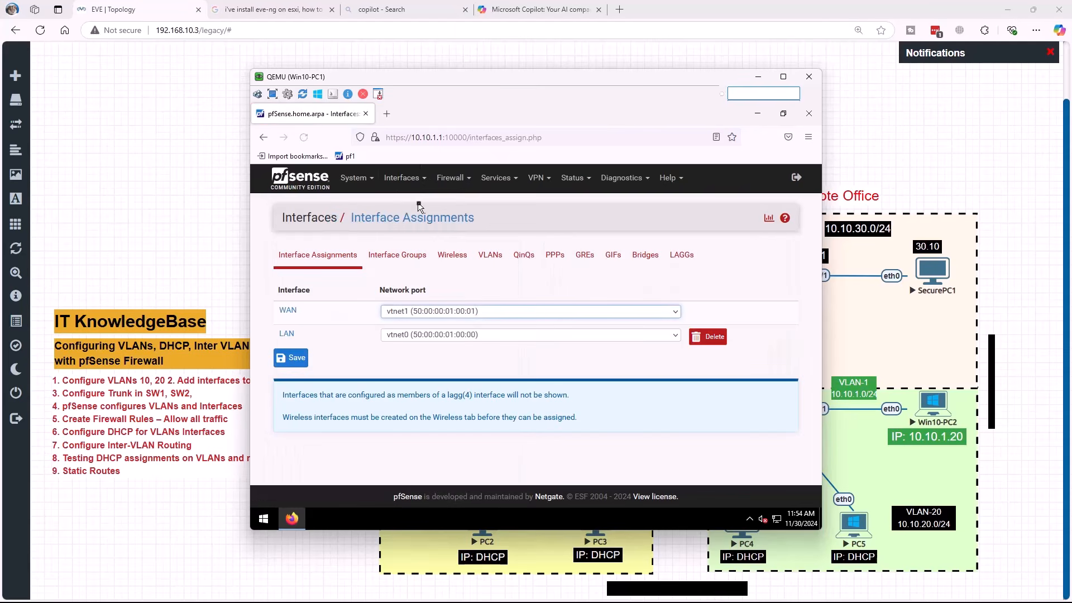
pyautogui.click(490, 255)
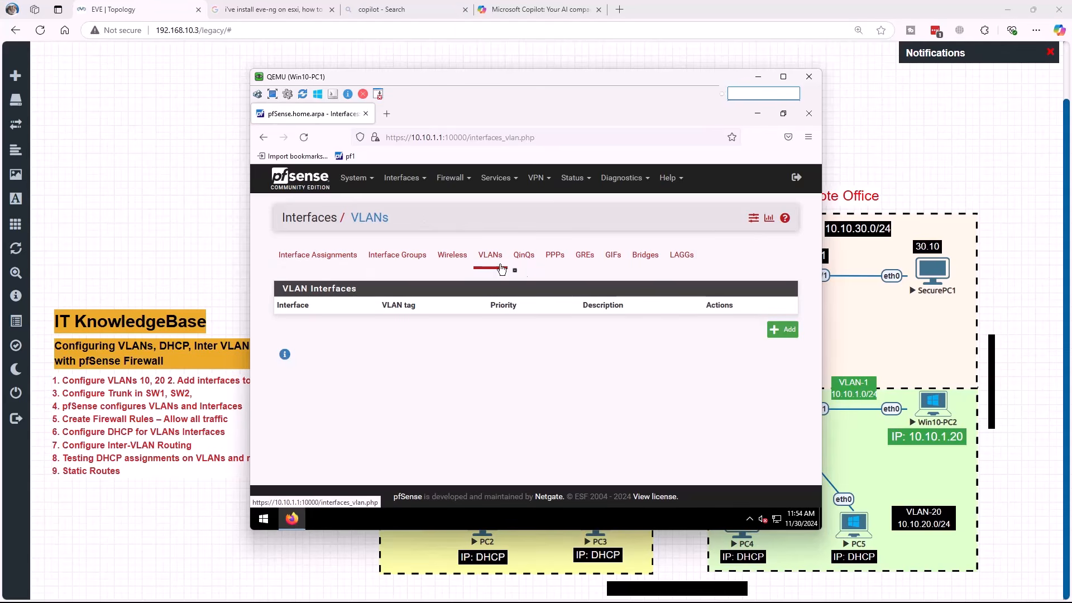
pyautogui.click(782, 330)
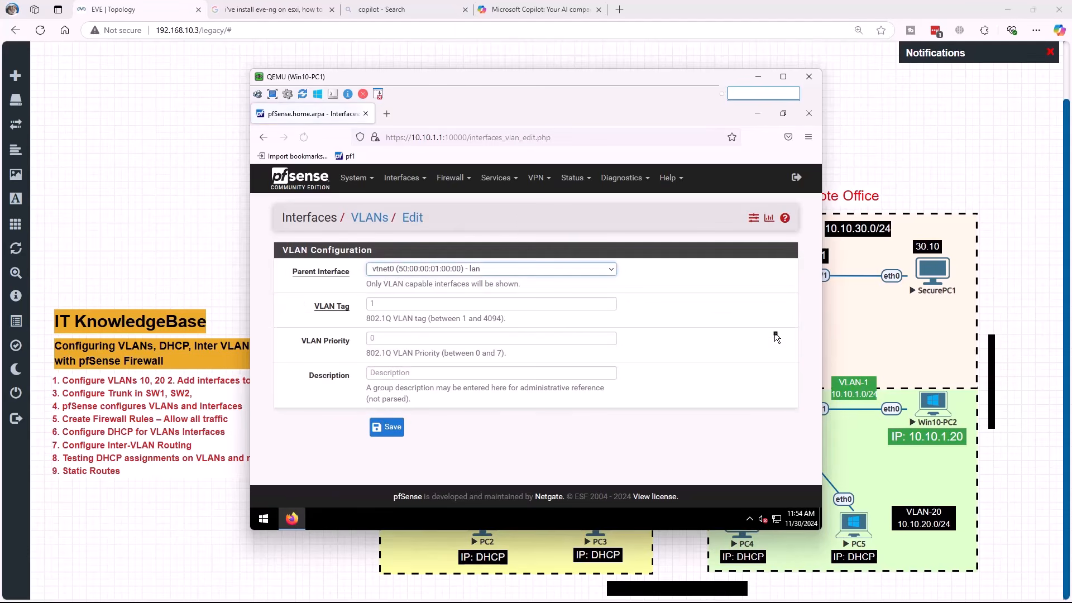
pyautogui.click(413, 273)
pyautogui.click(451, 286)
pyautogui.click(437, 304)
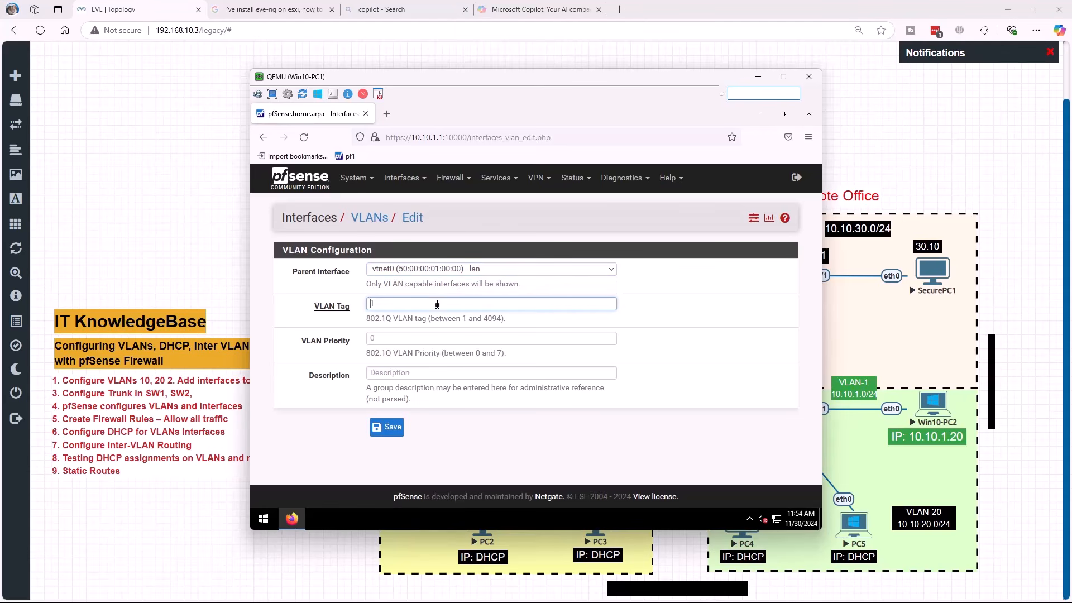
pyautogui.write('10')
pyautogui.click(413, 374)
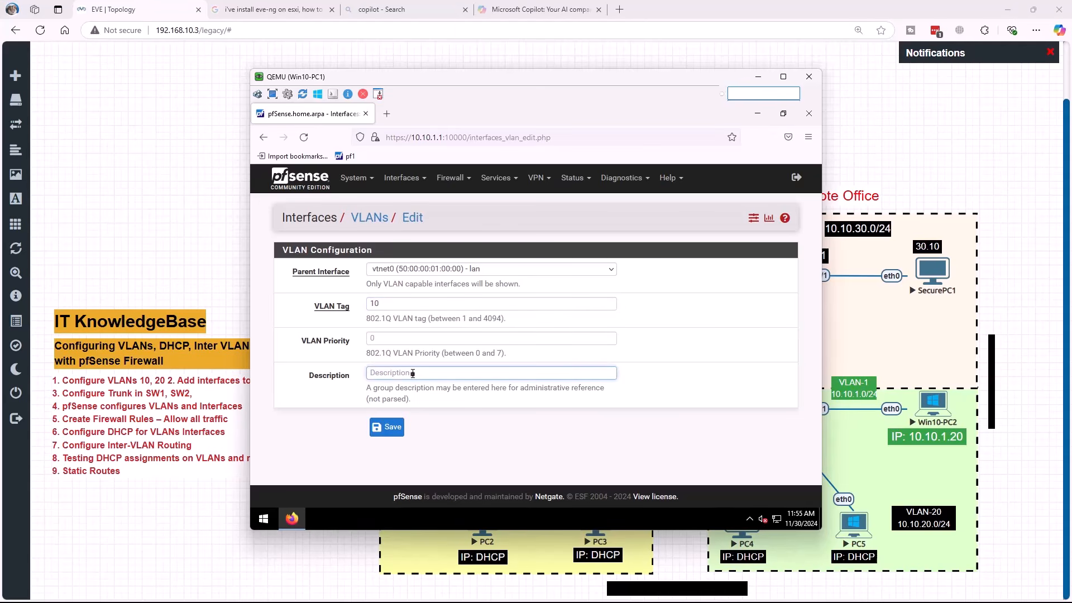
pyautogui.write('HR')
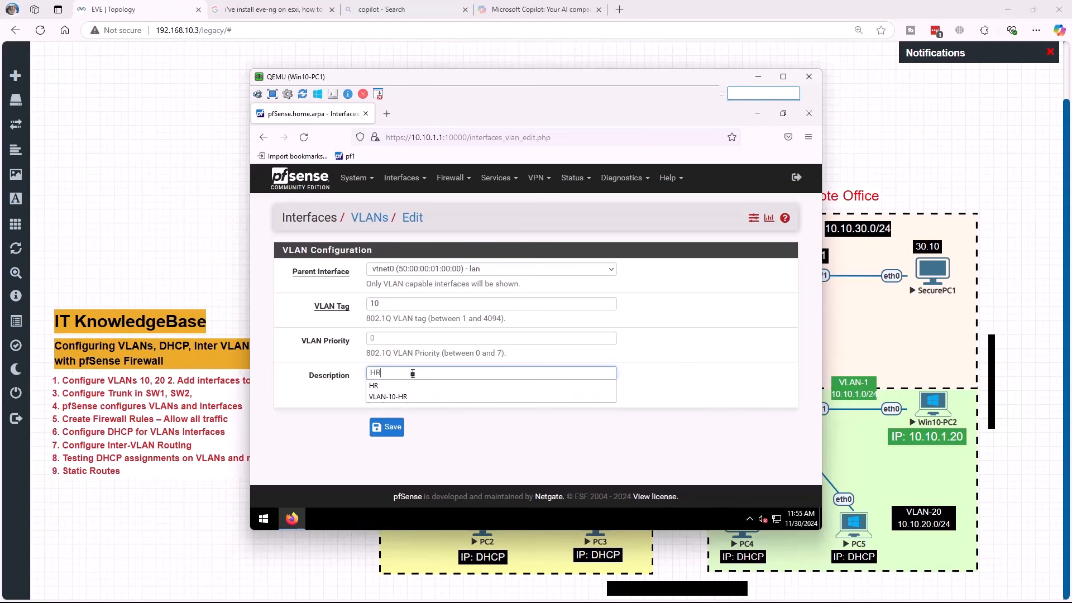
pyautogui.click(412, 392)
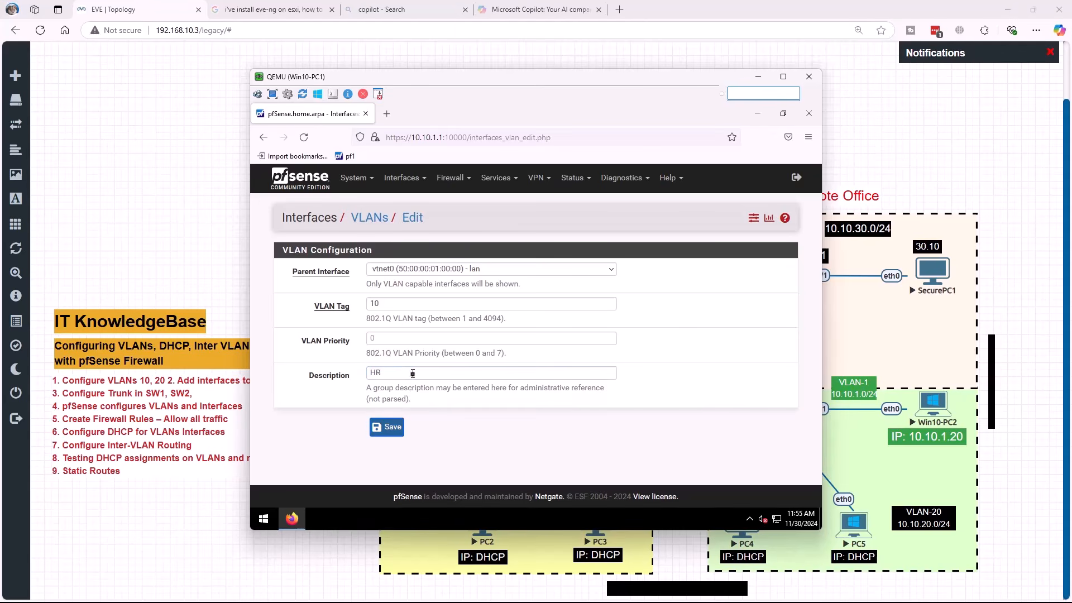
pyautogui.click(395, 429)
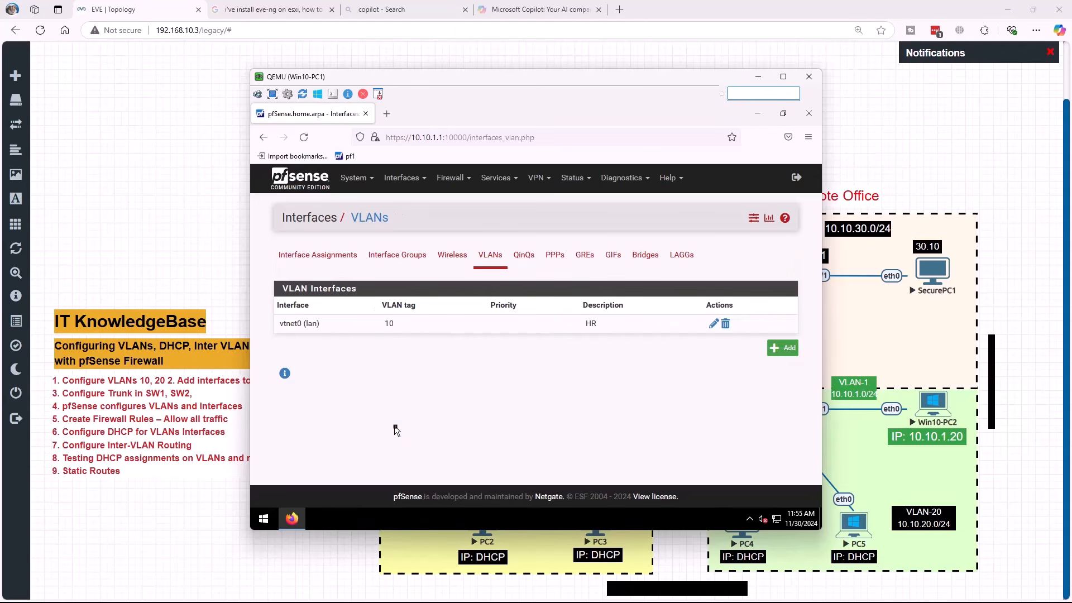
# - Add a second VLAN on vtnet0 (lan) with tag 20 and description ACCT, and save it
pyautogui.click(781, 350)
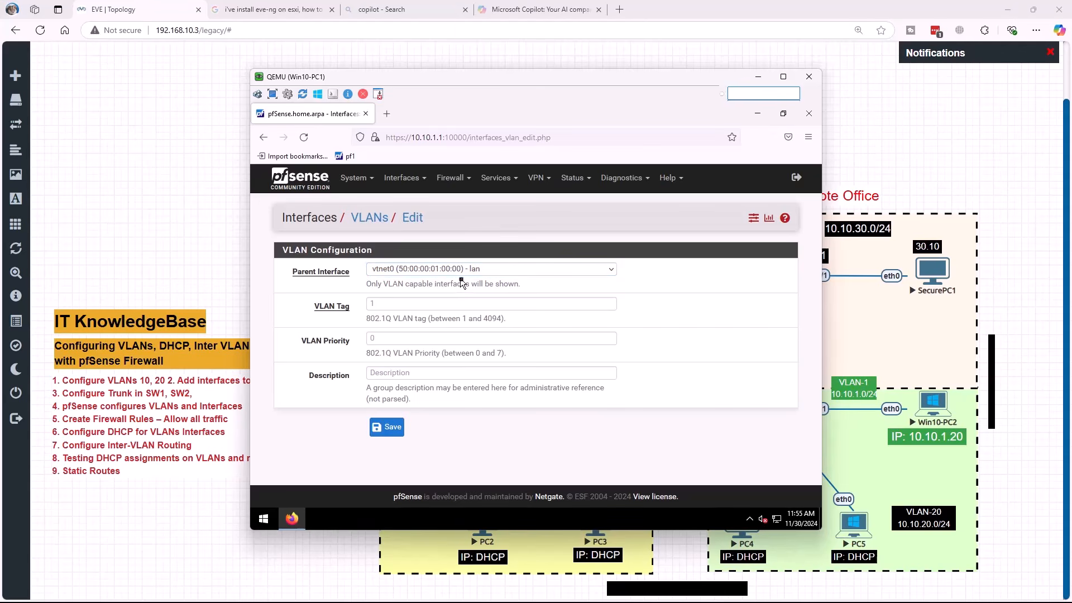
pyautogui.click(411, 306)
pyautogui.write('20')
pyautogui.press('Tab')
pyautogui.click(388, 378)
pyautogui.write('ACCT')
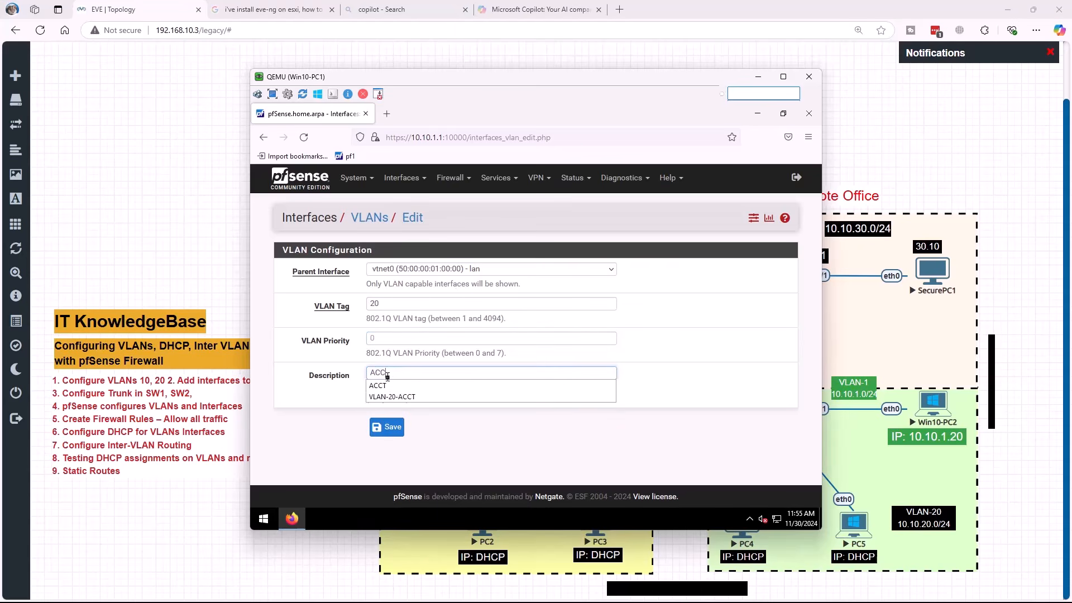
pyautogui.click(394, 428)
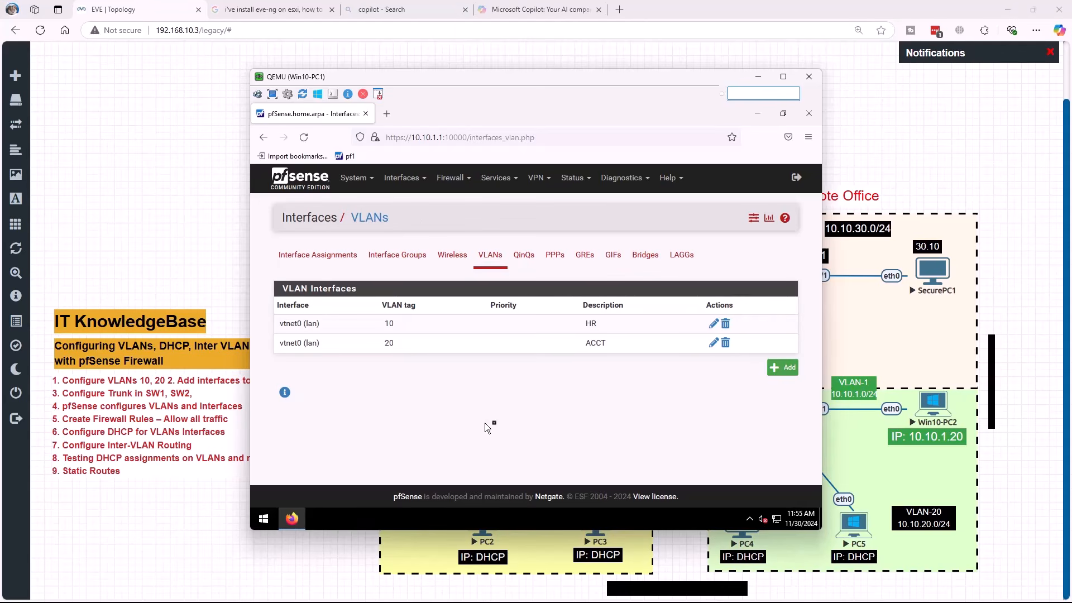
# - Add VLAN 10 (HR) and VLAN 20 (ACCT) on vtnet0 as assigned interfaces and save the assignments
pyautogui.click(319, 256)
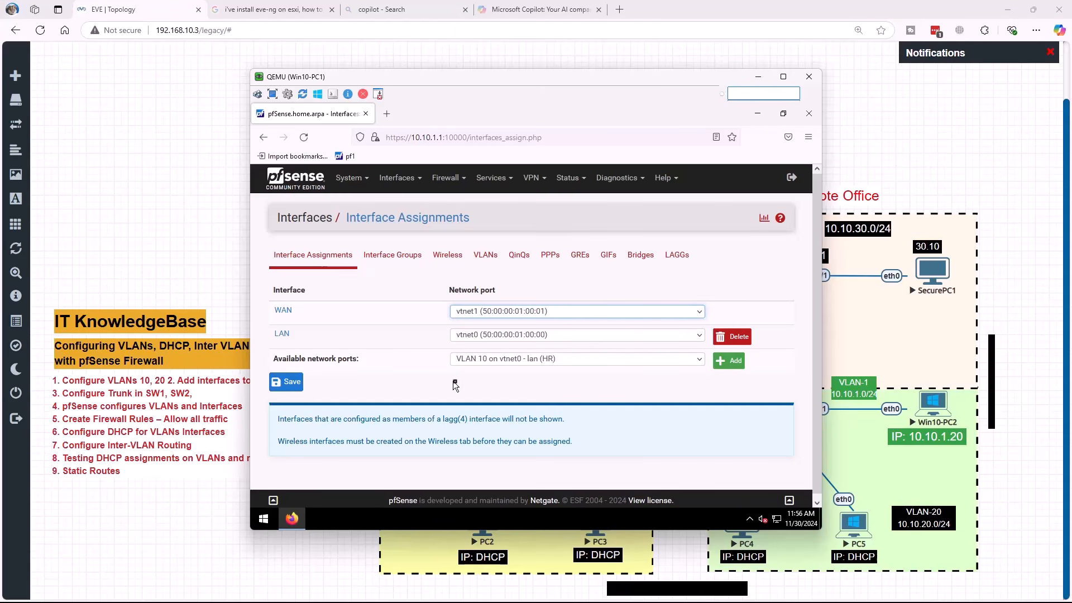
pyautogui.click(474, 361)
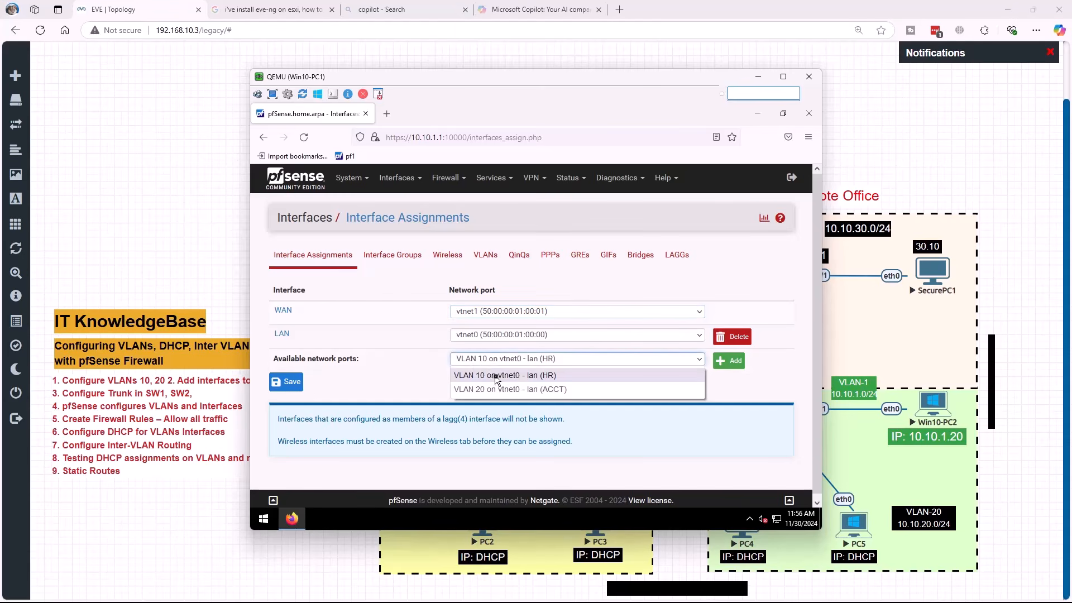
pyautogui.click(495, 375)
pyautogui.click(729, 361)
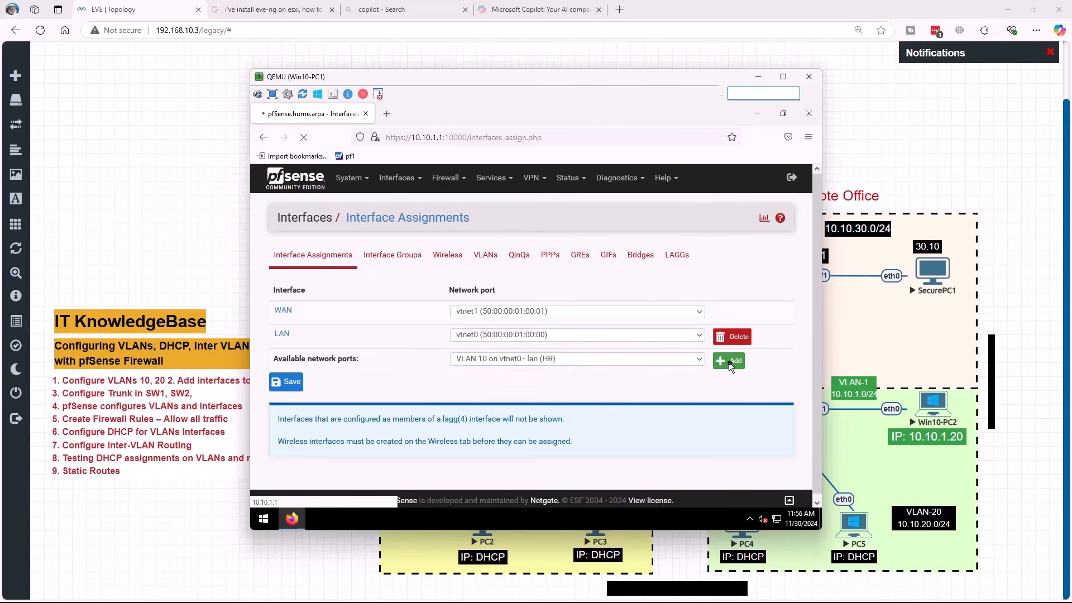
pyautogui.click(539, 426)
pyautogui.click(551, 442)
pyautogui.click(719, 428)
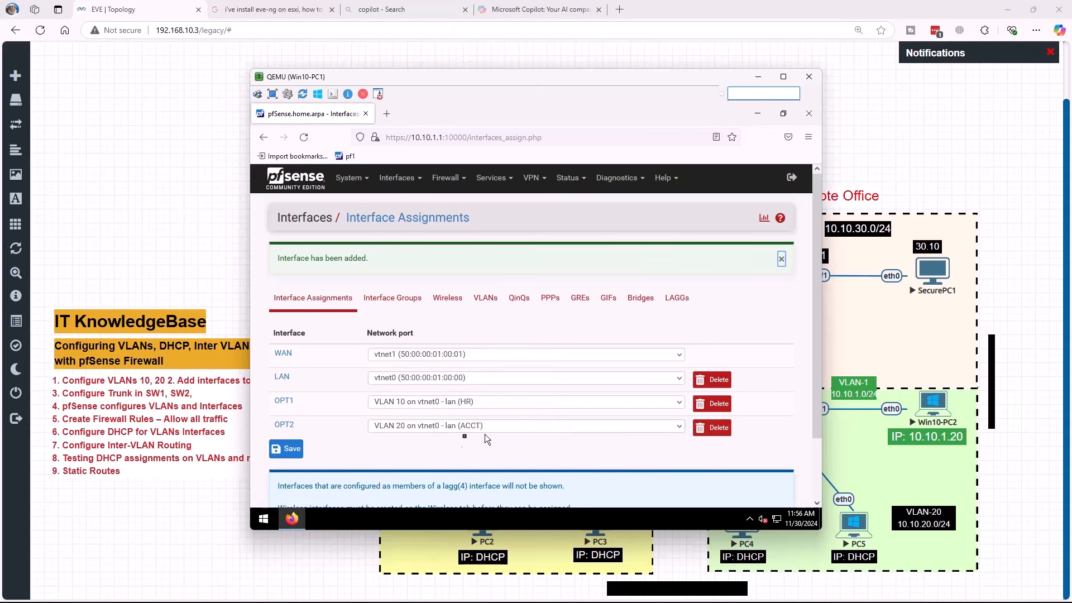
pyautogui.click(284, 448)
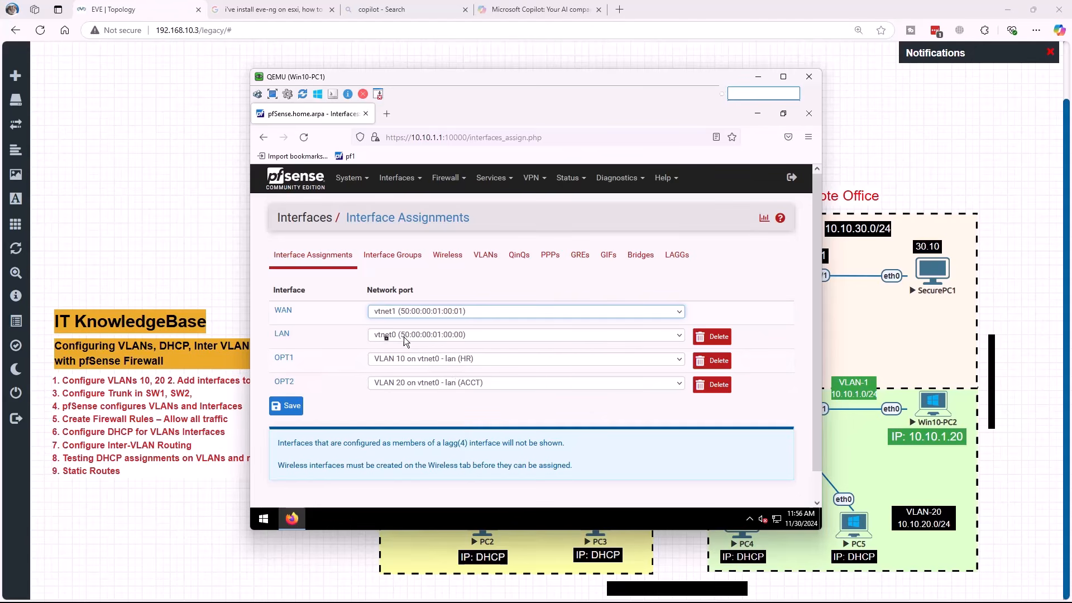
# - Enable the OPT1 interface and set its description to V10-HR
pyautogui.click(295, 357)
pyautogui.click(365, 272)
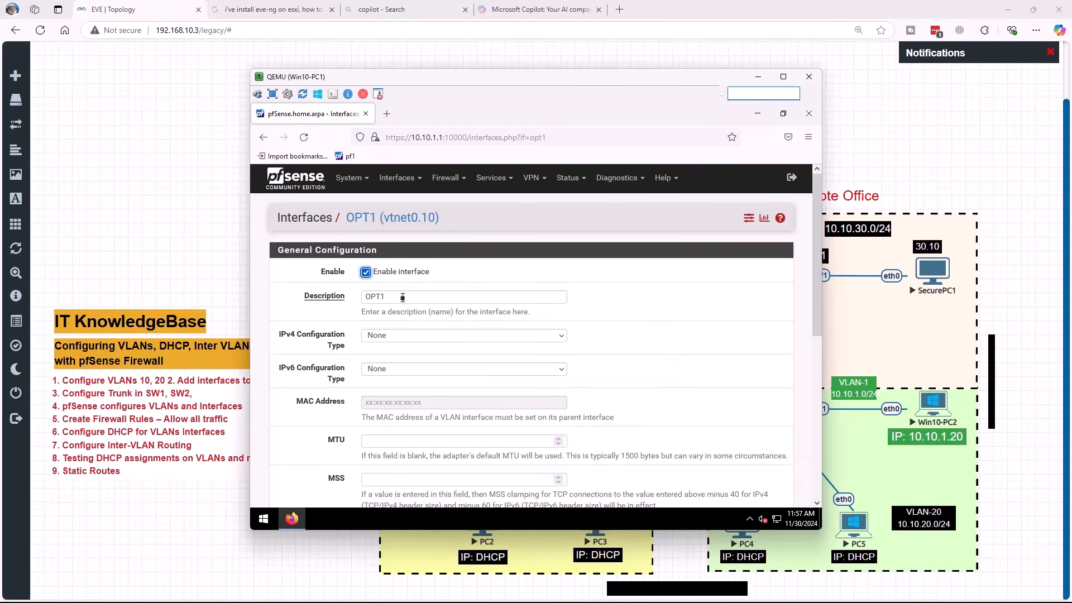
pyautogui.moveTo(403, 297); pyautogui.dragTo(362, 299)
pyautogui.write('V')
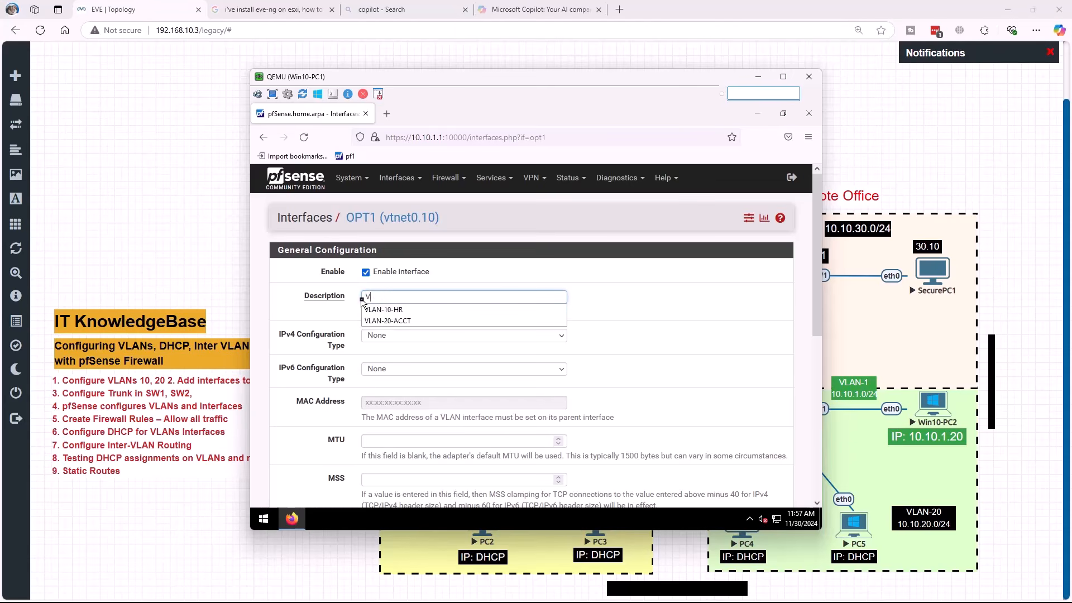
pyautogui.write('10-HR')
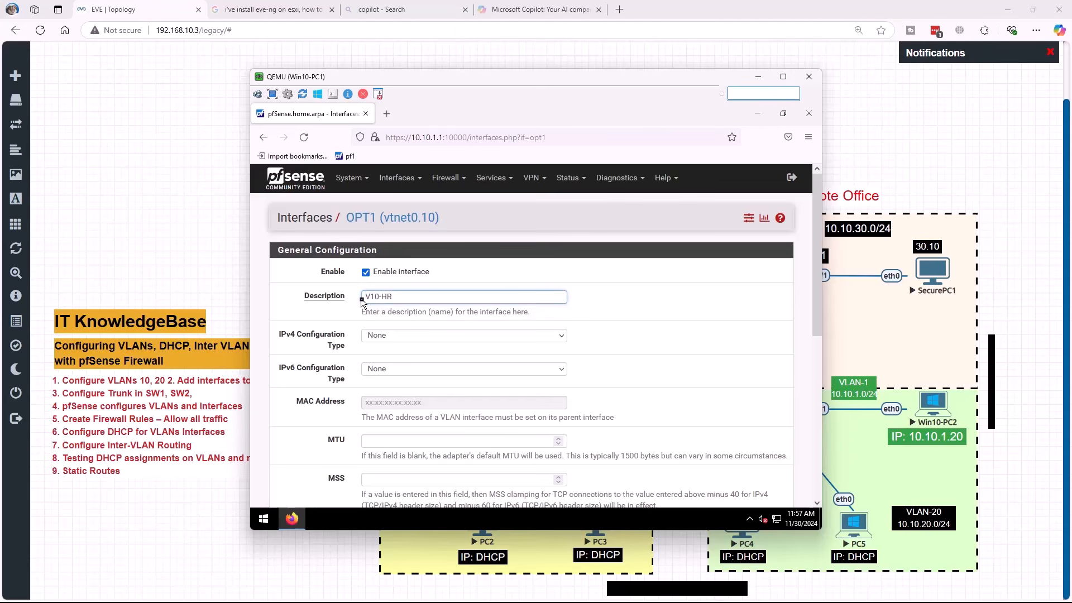
# - Set the OPT1 interface's IPv4 configuration type to Static IPv4
pyautogui.click(396, 335)
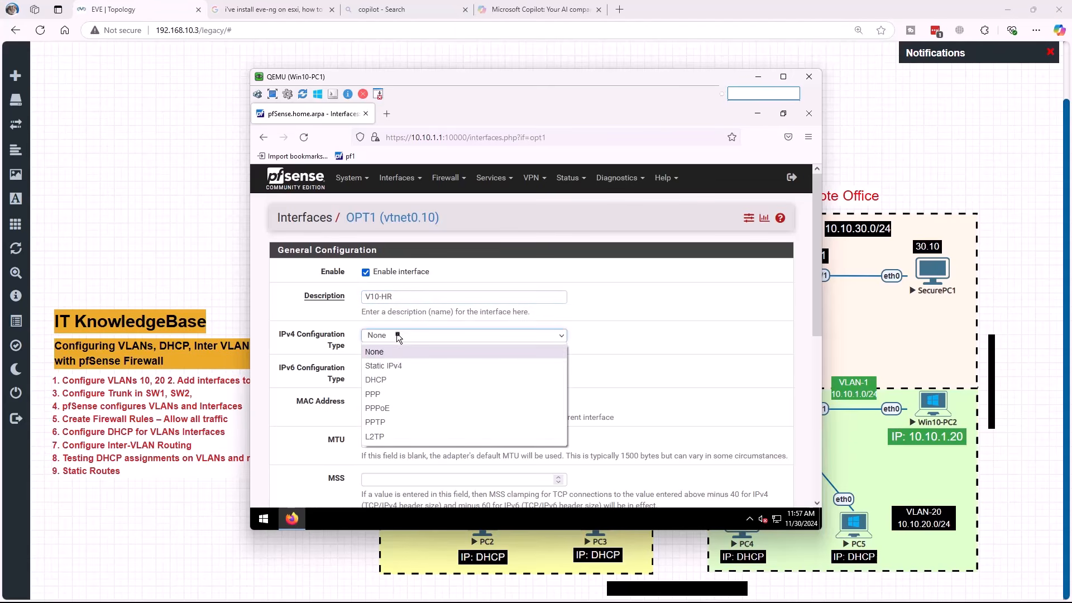
pyautogui.click(396, 367)
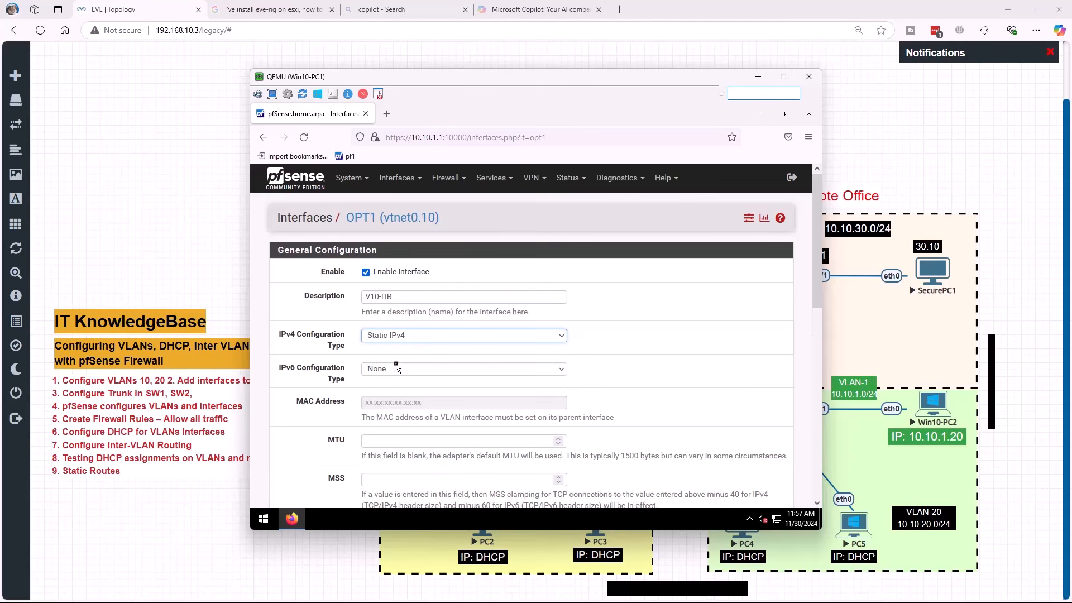
pyautogui.scroll(-5, 393, 364)
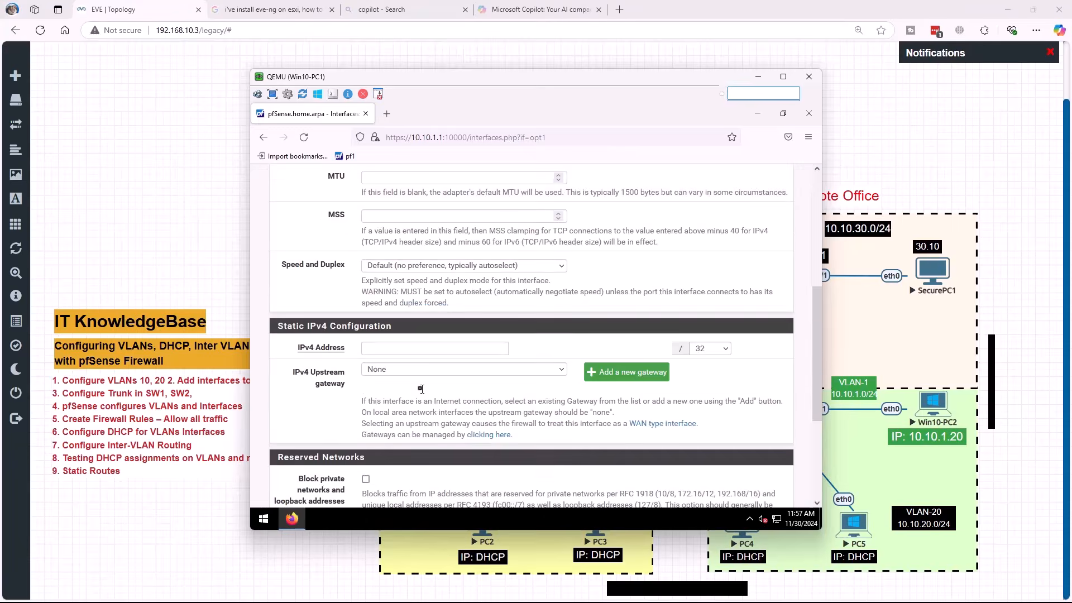
# - Give the OPT1 interface the static IPv4 address 10.10.10.1 with a /24 mask and save it
pyautogui.click(379, 271)
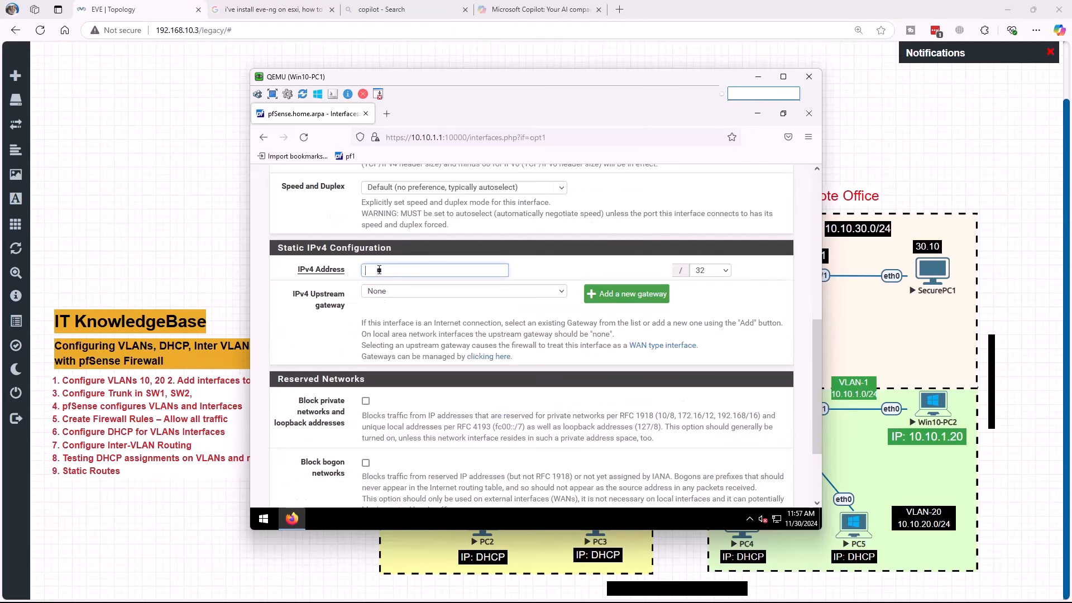
pyautogui.write('10.10.10.')
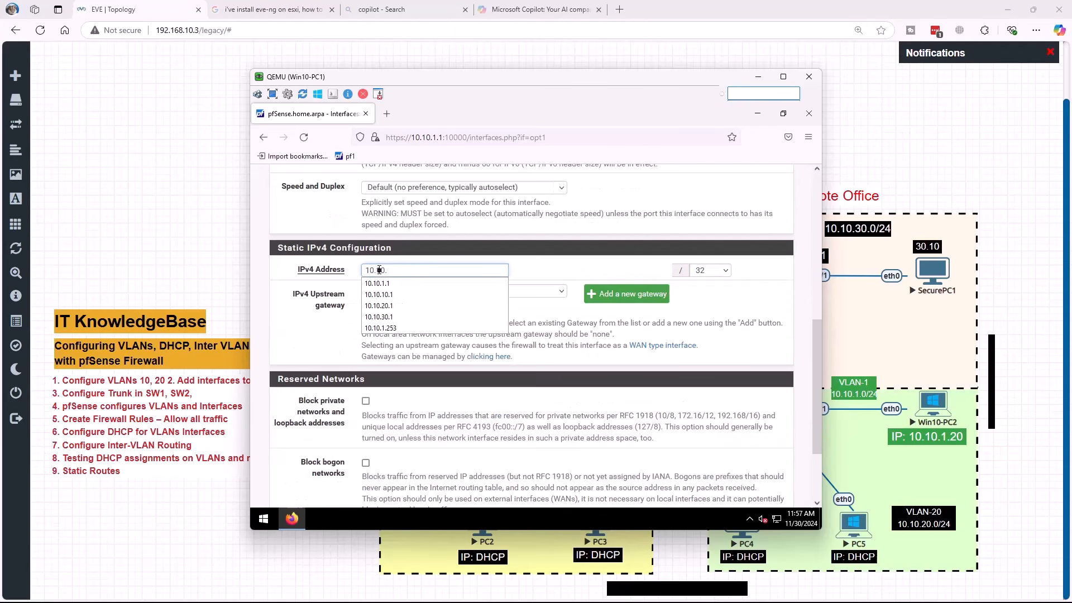
pyautogui.click(379, 283)
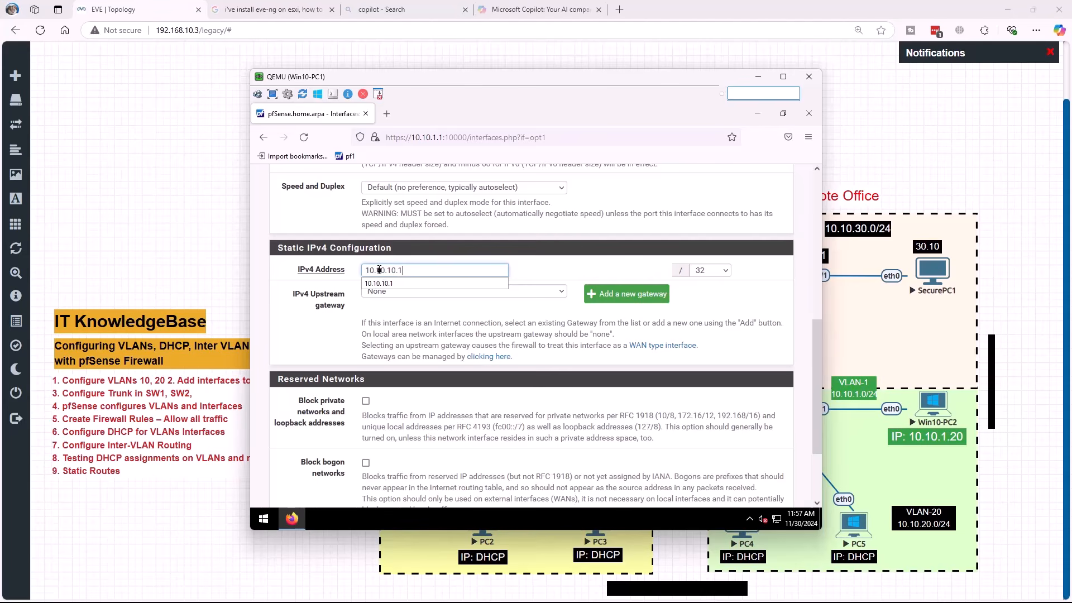
pyautogui.click(712, 276)
pyautogui.click(698, 400)
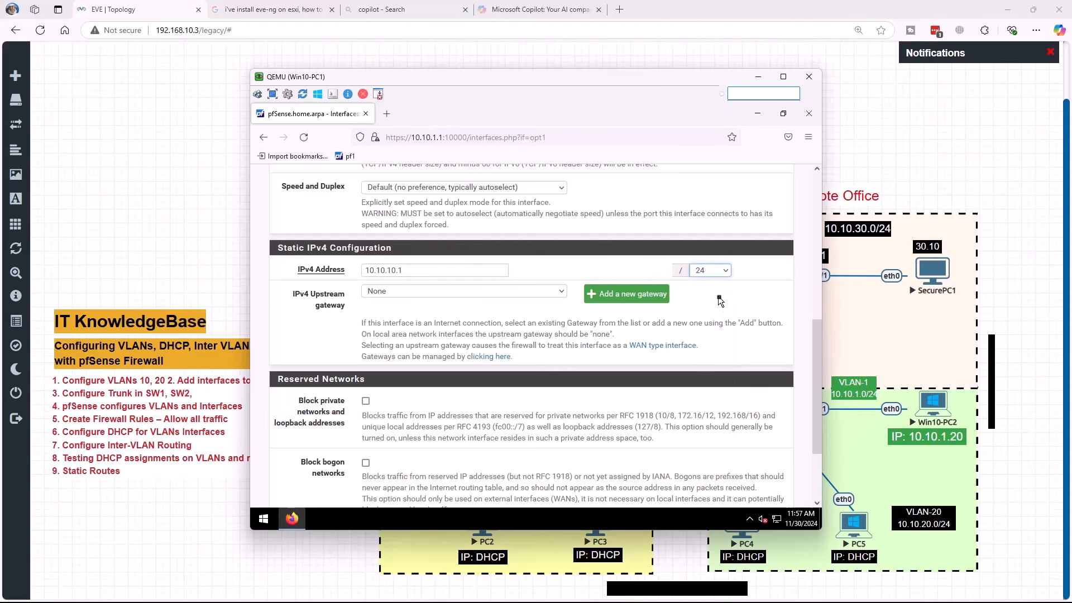
pyautogui.scroll(-2, 503, 347)
pyautogui.click(390, 453)
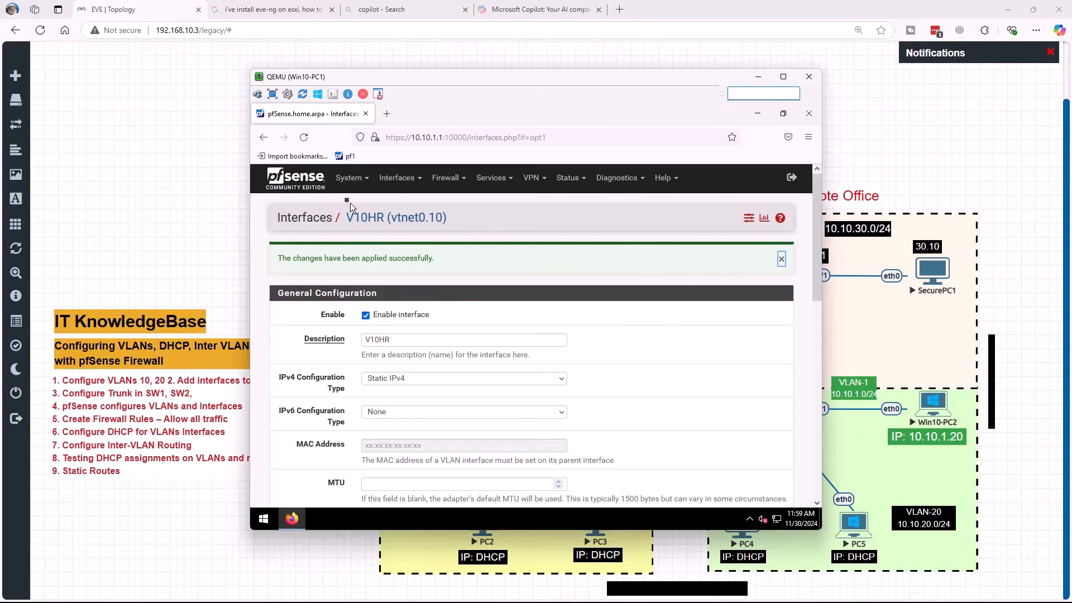
# - Open the OPT2 interface's configuration, enable the interface and set its description to V20-ACCT
pyautogui.click(394, 187)
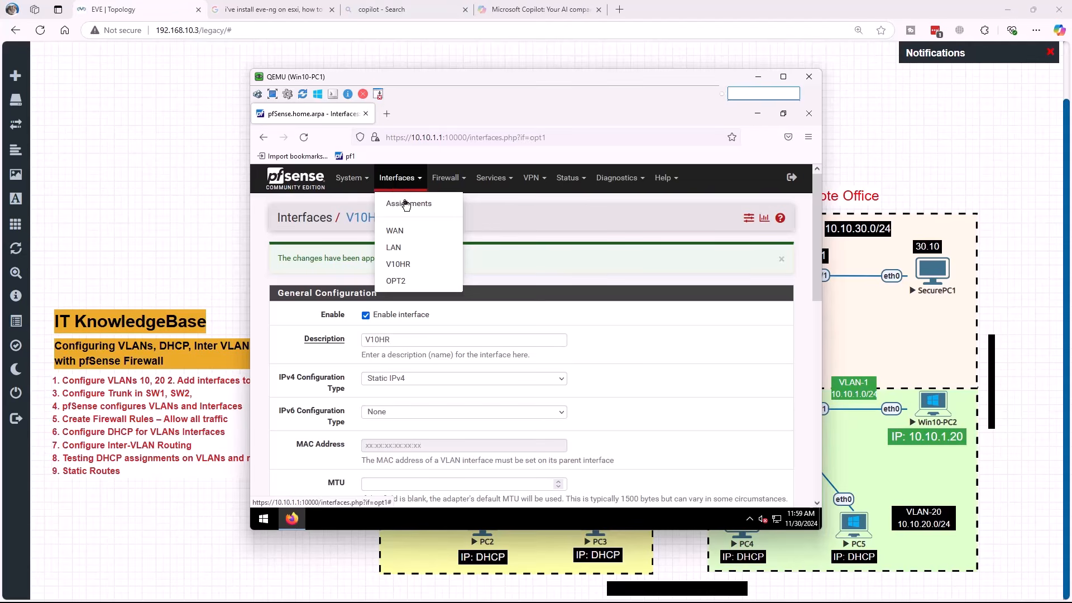
pyautogui.click(404, 204)
pyautogui.click(406, 187)
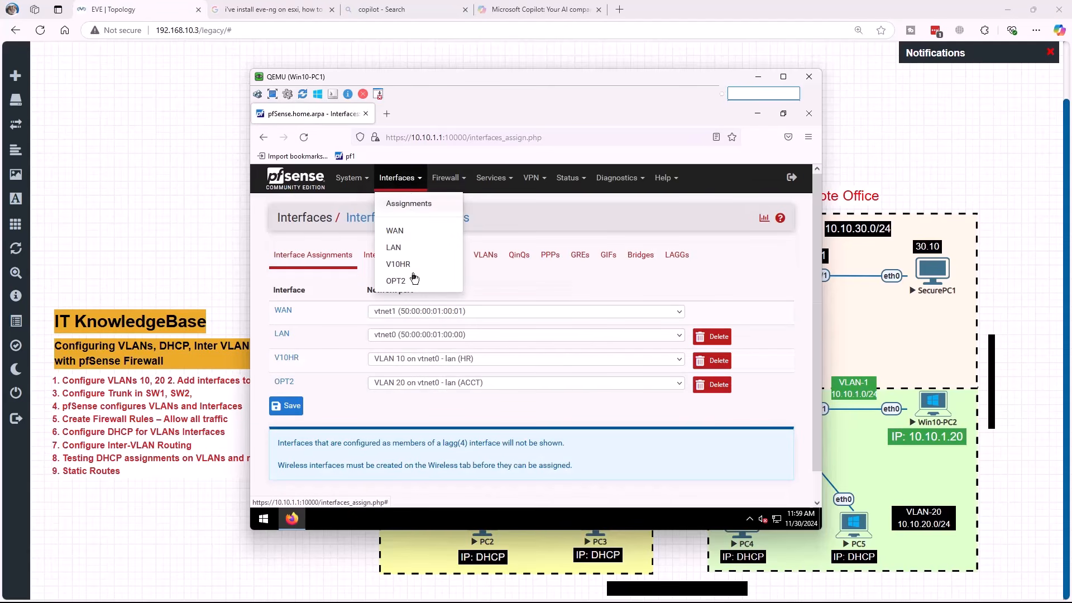
pyautogui.click(396, 281)
pyautogui.click(366, 273)
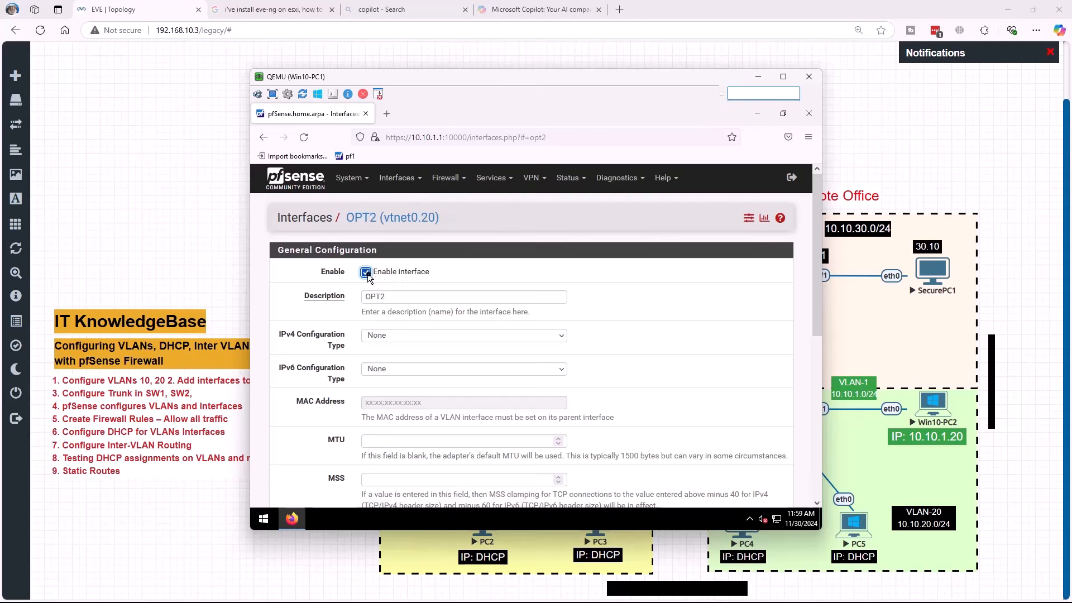
pyautogui.click(332, 298)
pyautogui.write('V2')
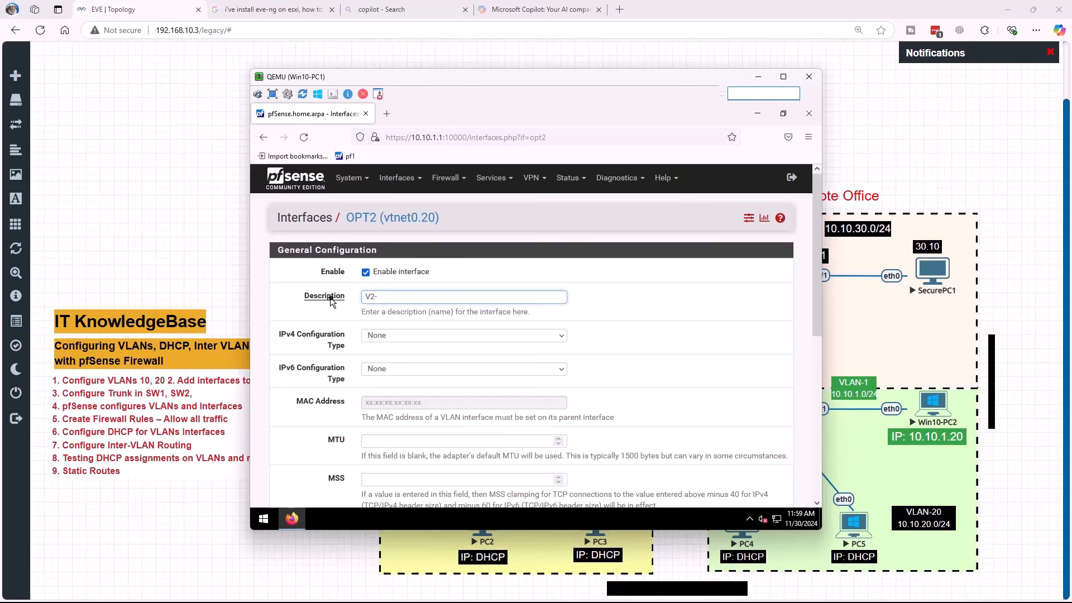
pyautogui.write('0-ACCT')
# - Configure OPT2 with the static IPv4 address 10.10.20.1/24, save it and apply the changes
pyautogui.click(400, 337)
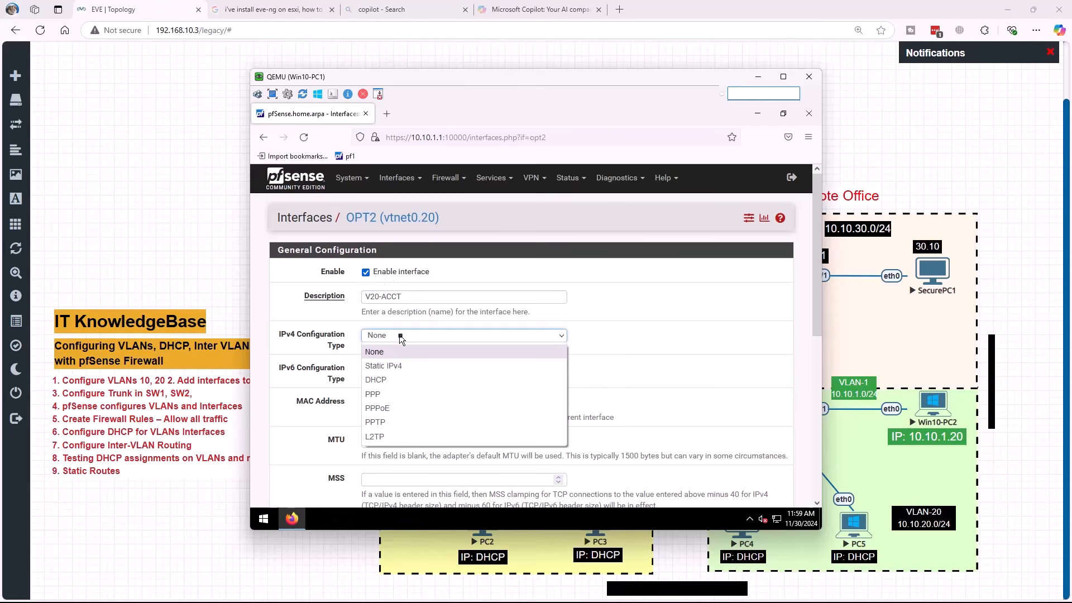
pyautogui.click(398, 365)
pyautogui.scroll(-10, 424, 370)
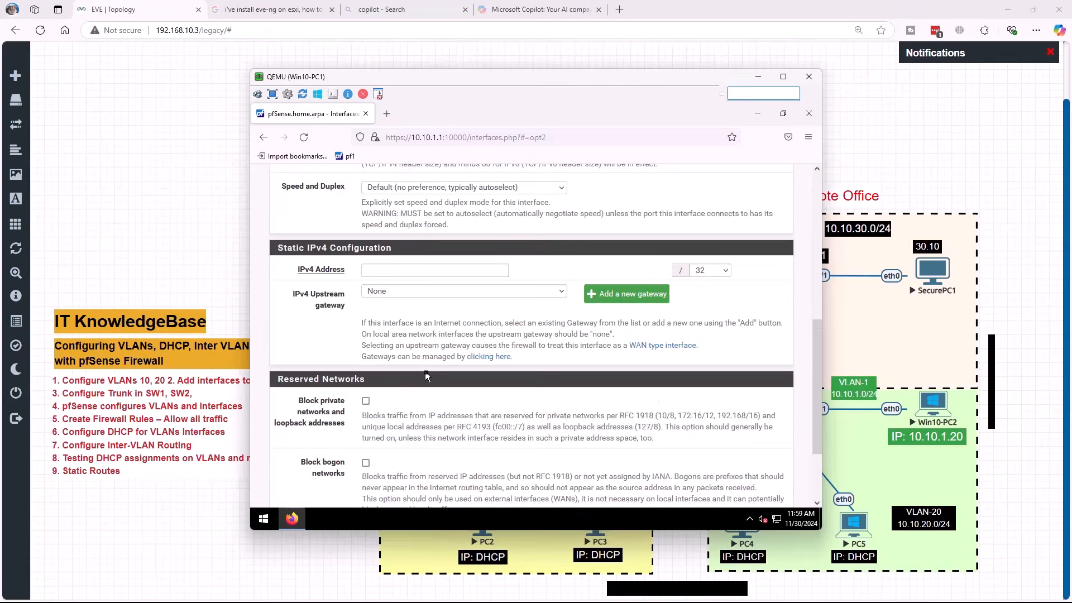
pyautogui.scroll(3, 395, 338)
pyautogui.click(395, 338)
pyautogui.write('10.10.20.1')
pyautogui.press('Tab')
pyautogui.click(728, 339)
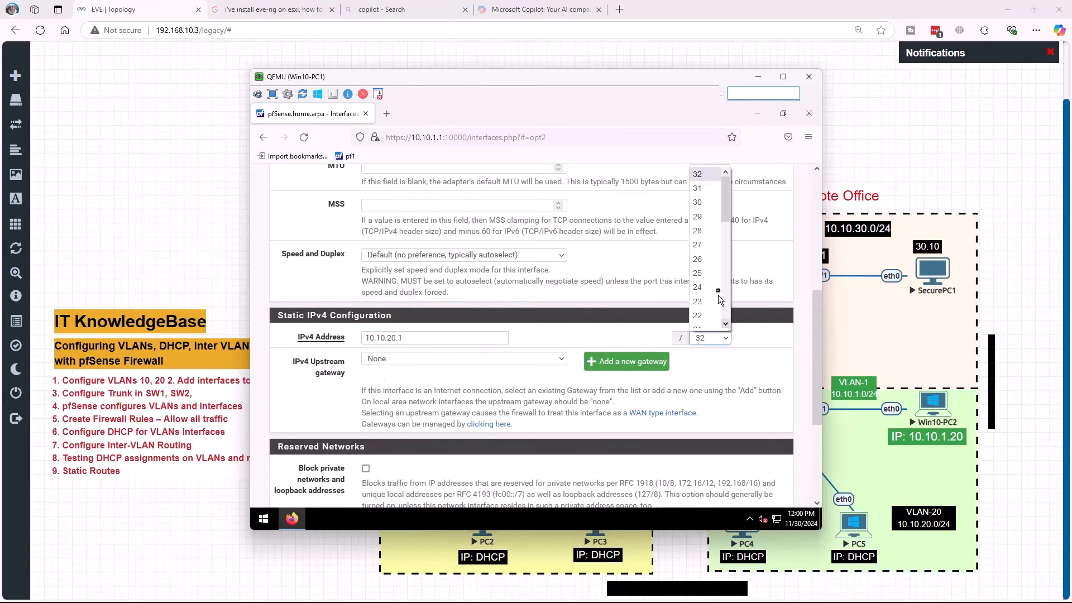
pyautogui.click(707, 286)
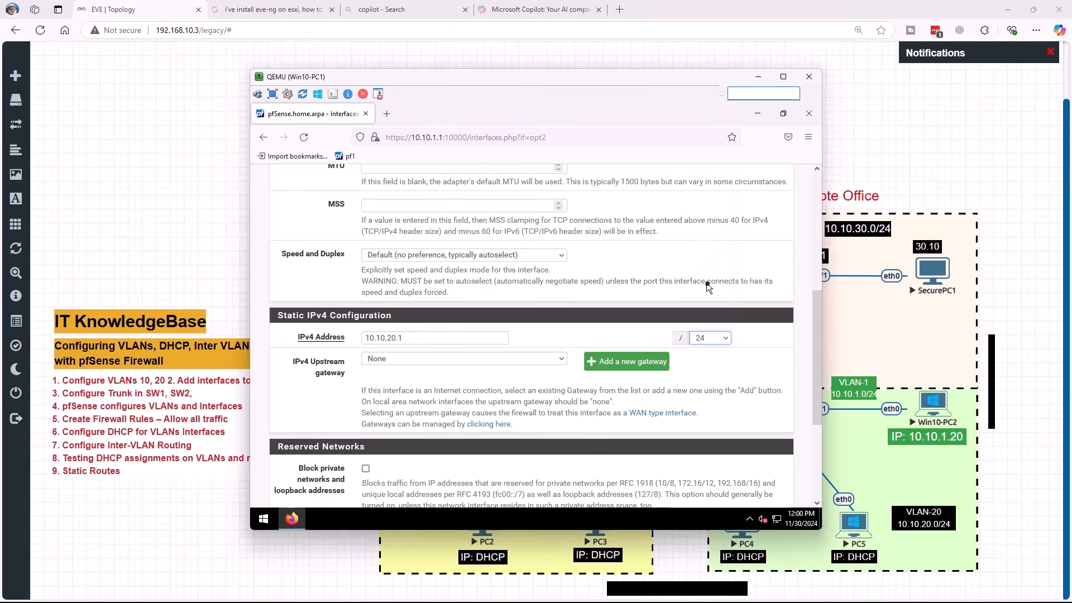
pyautogui.scroll(-3, 502, 363)
pyautogui.click(373, 450)
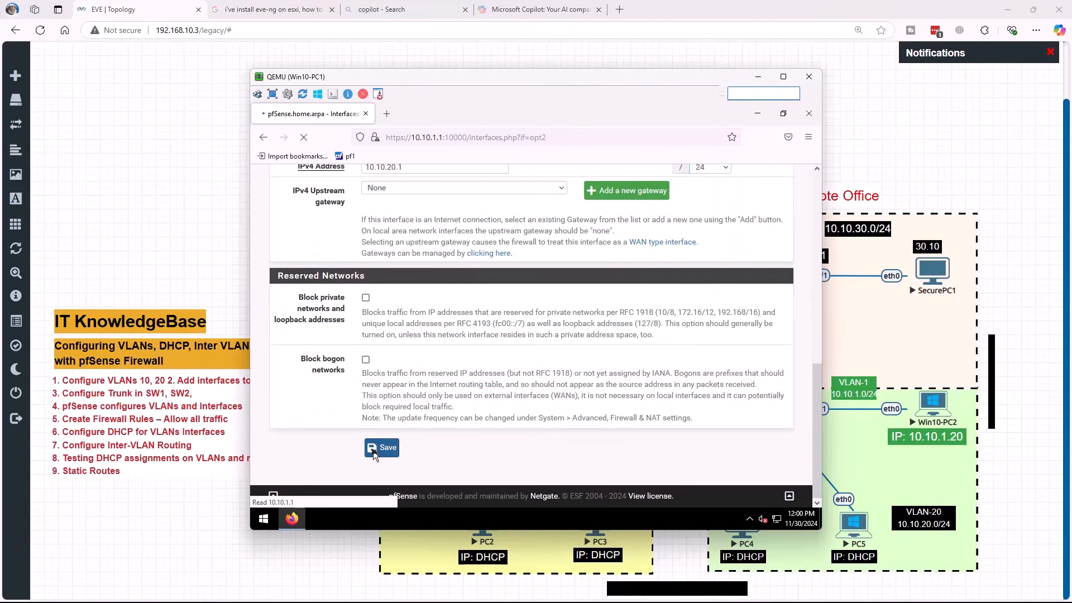
pyautogui.click(741, 269)
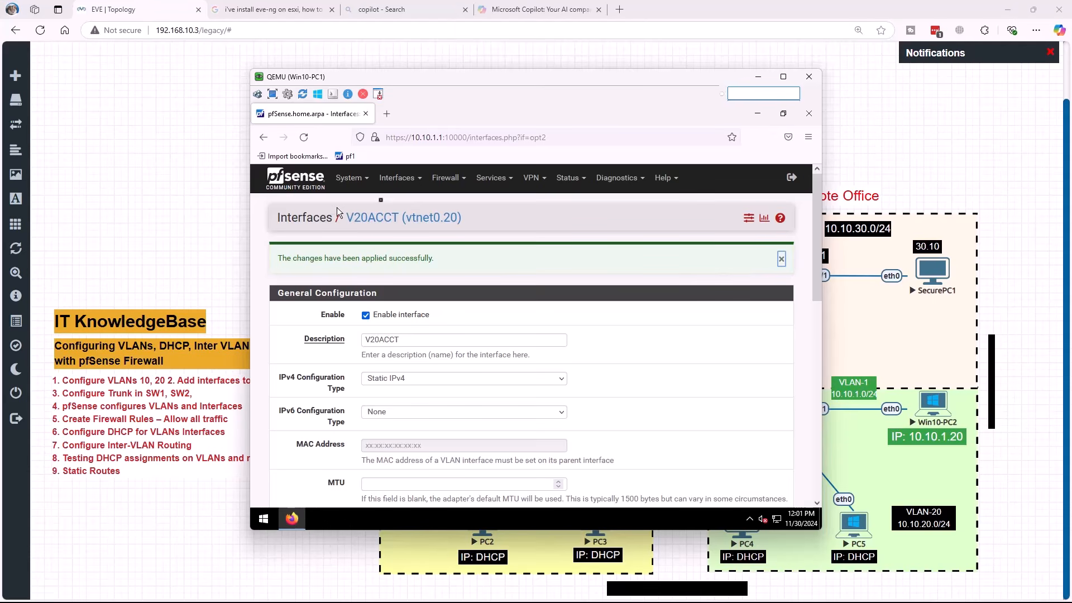
# - Add a firewall pass rule on the V10HR interface with address family IPv4 and protocol Any
pyautogui.click(450, 177)
pyautogui.click(457, 236)
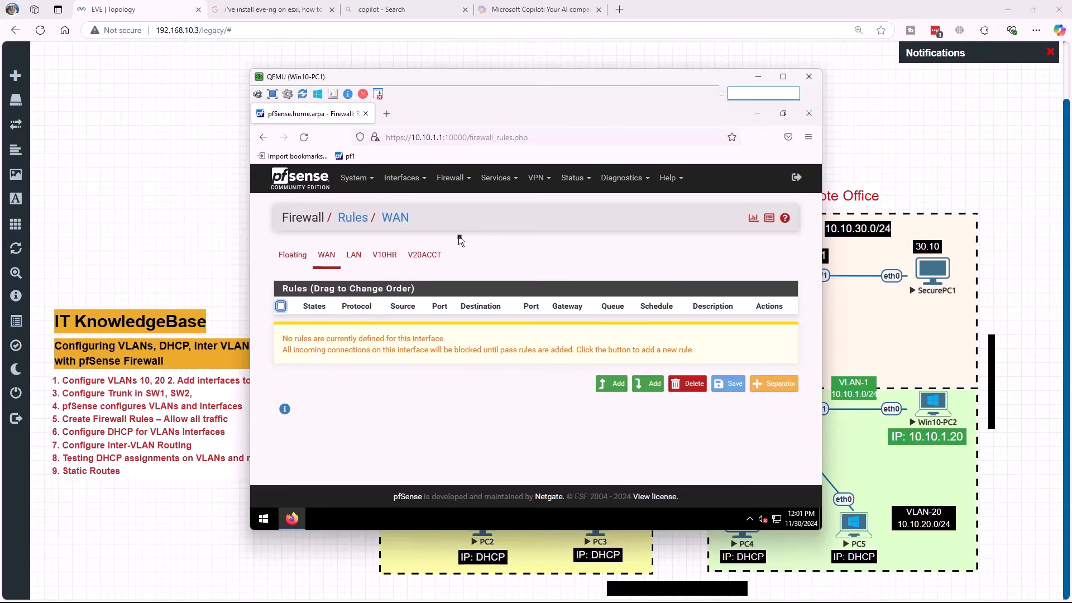
pyautogui.click(389, 262)
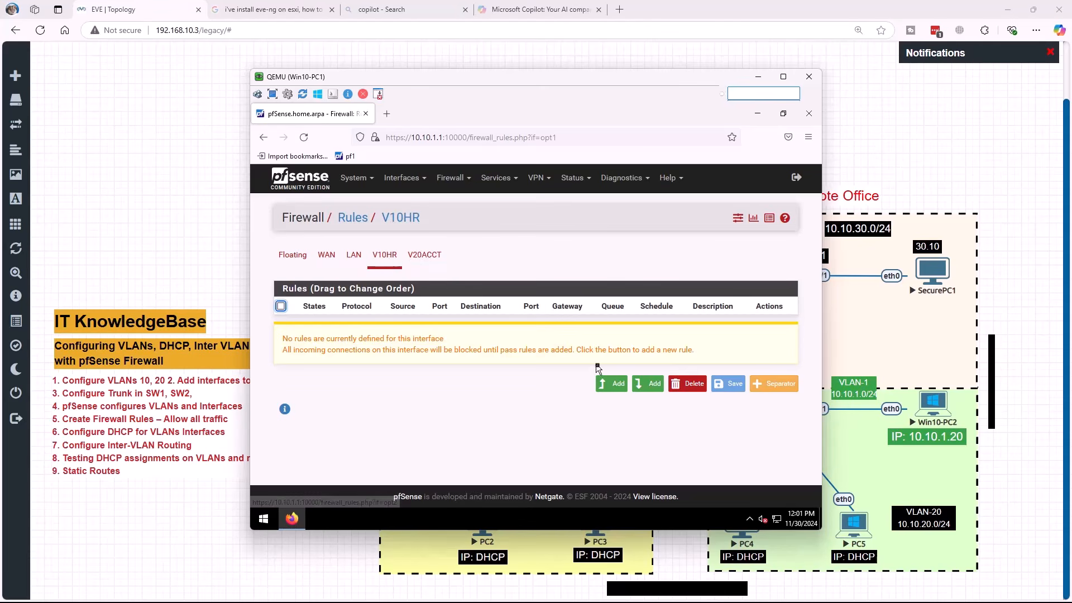
pyautogui.click(607, 383)
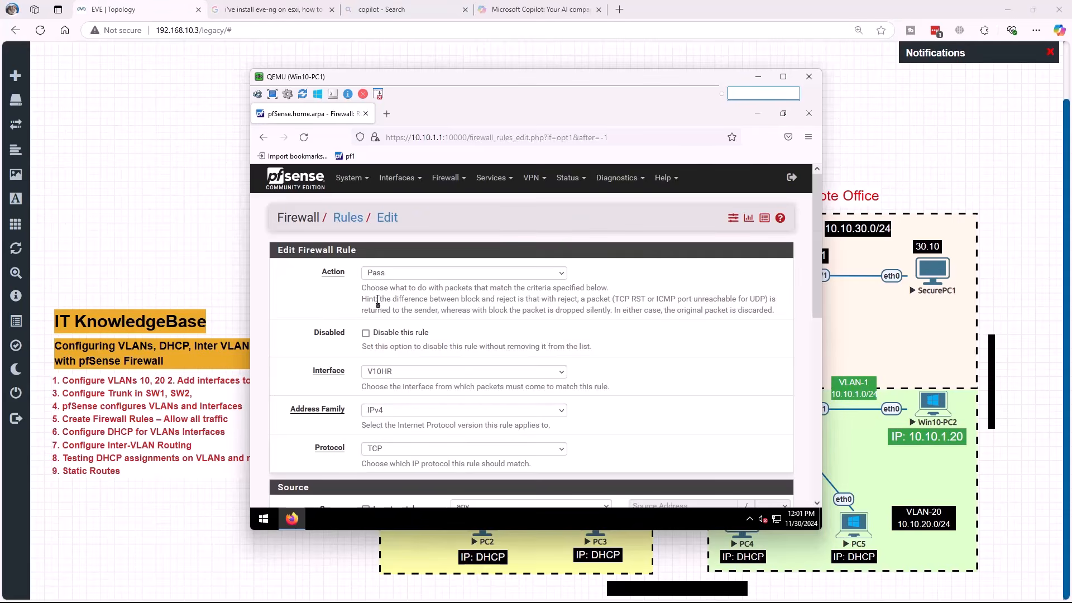
pyautogui.scroll(-2, 396, 279)
pyautogui.click(411, 259)
pyautogui.click(390, 307)
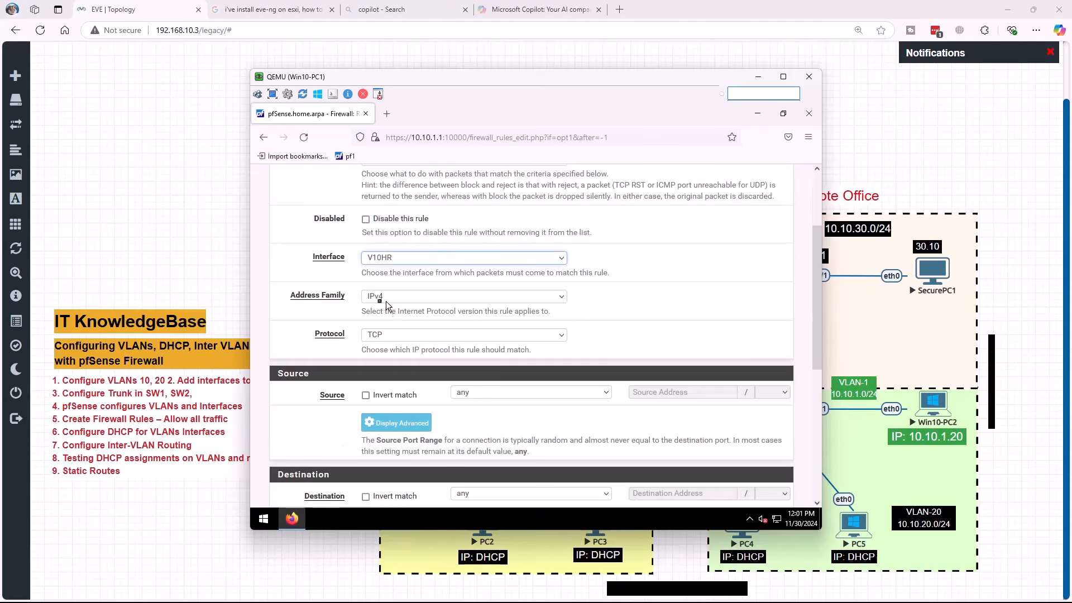
pyautogui.click(394, 300)
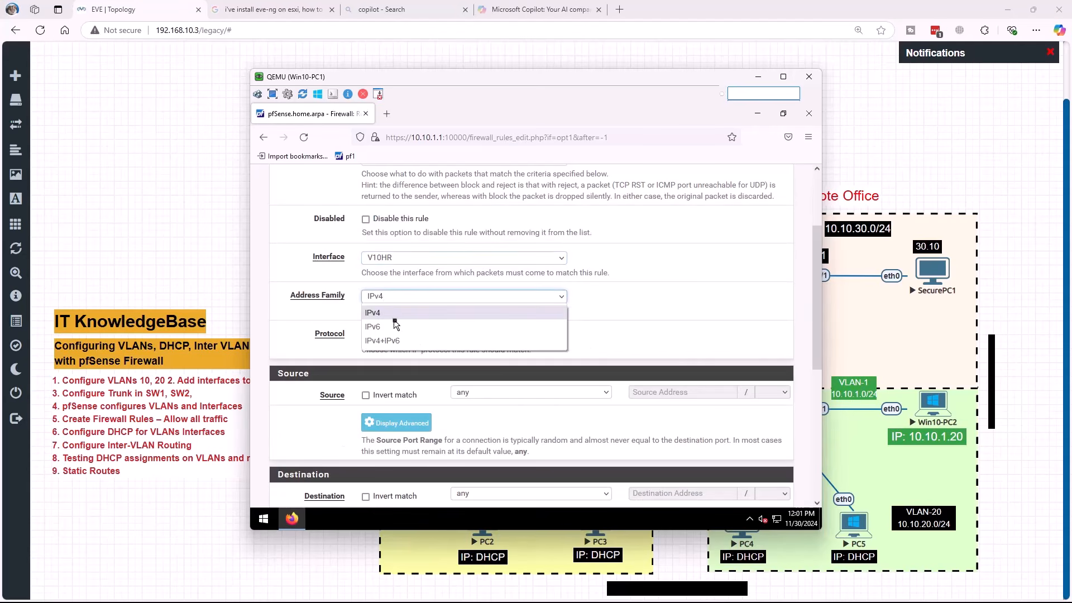
pyautogui.click(394, 312)
pyautogui.click(386, 335)
pyautogui.click(385, 351)
# - Describe the V10HR rule as "Allow all traffic." and save it
pyautogui.scroll(-2, 449, 354)
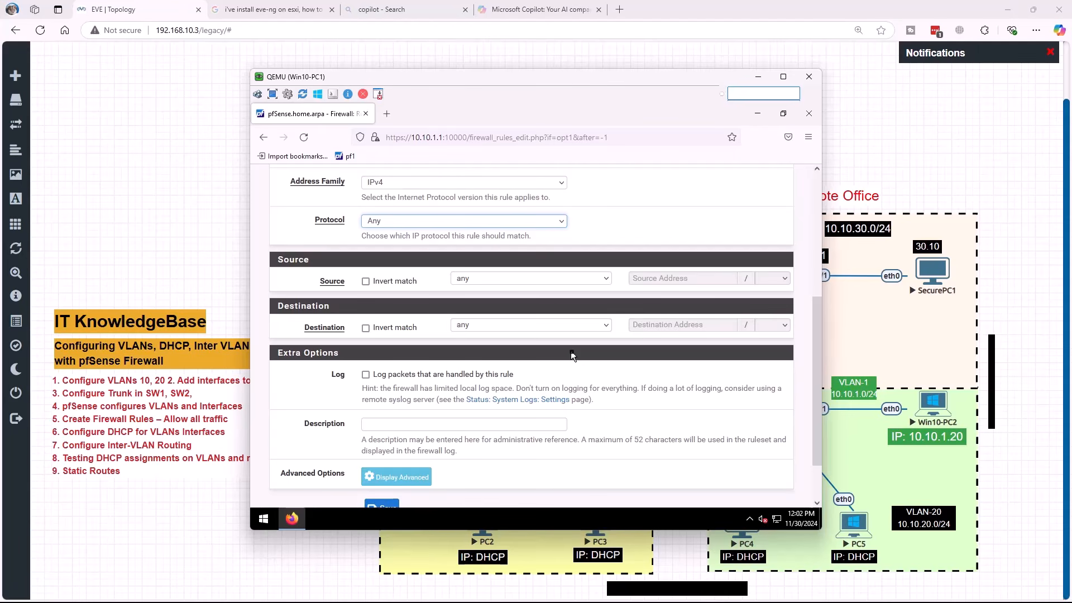
pyautogui.click(458, 423)
pyautogui.write('Allow all traffic.')
pyautogui.scroll(-1, 424, 430)
pyautogui.click(370, 441)
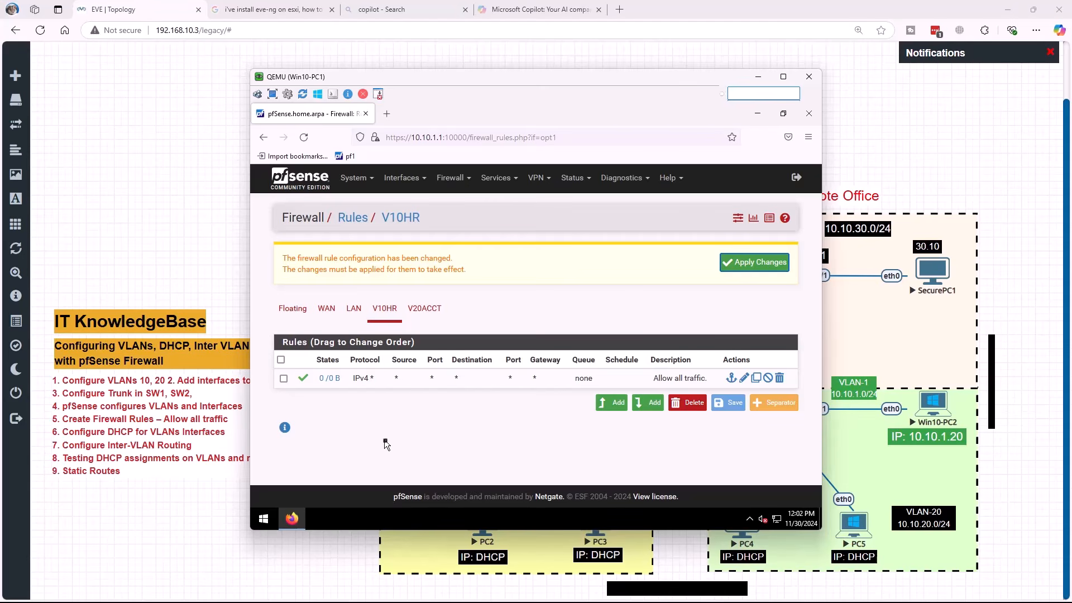
# - Add a firewall pass rule on the V20ACCT interface with address family IPv4 and protocol Any
pyautogui.click(424, 319)
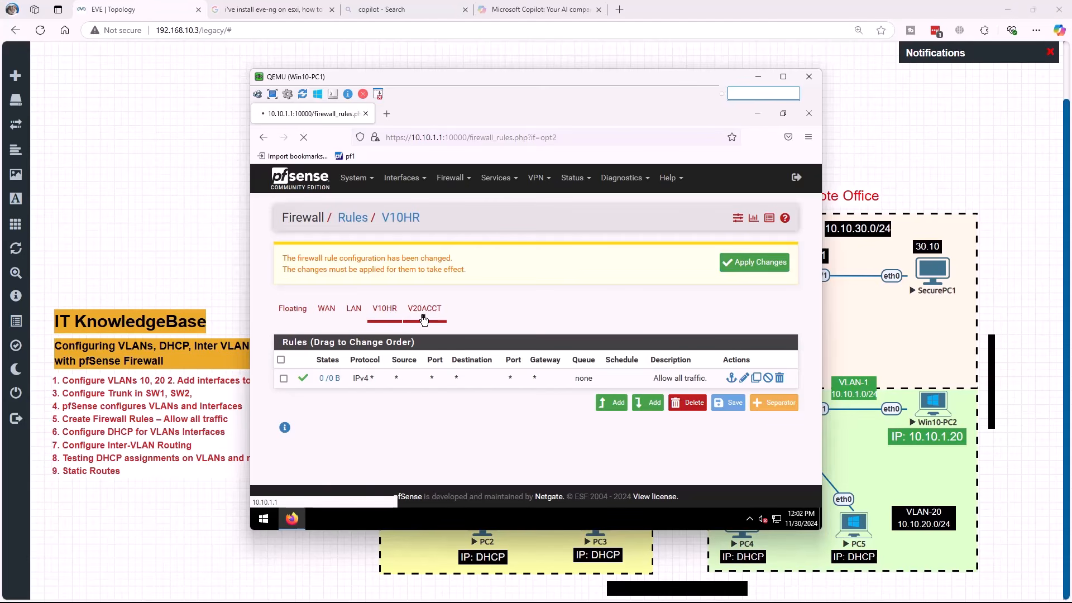
pyautogui.click(592, 437)
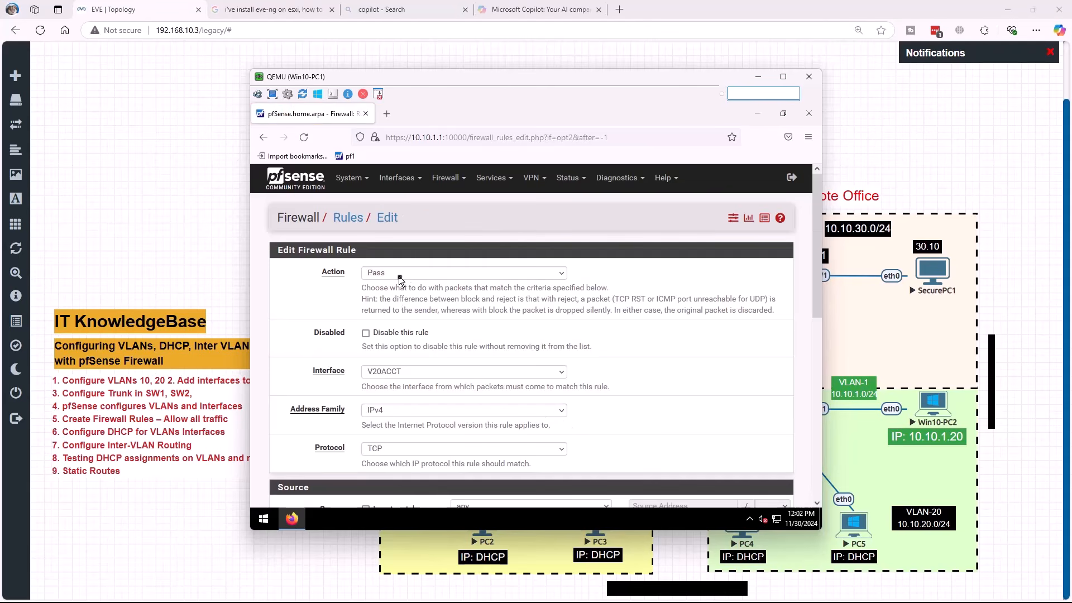
pyautogui.click(395, 372)
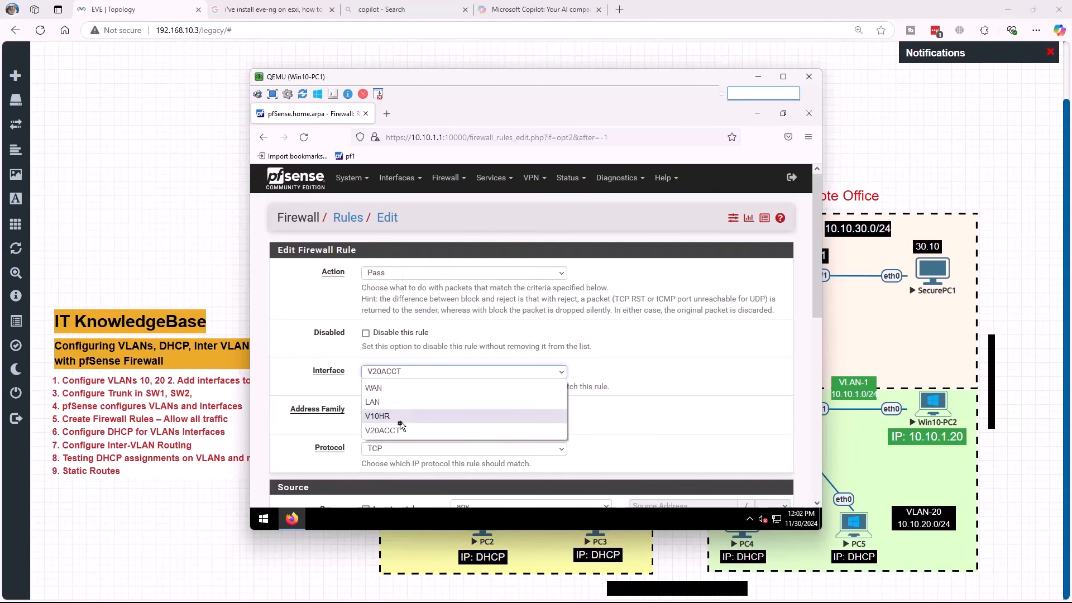
pyautogui.click(400, 431)
pyautogui.scroll(-2, 405, 390)
pyautogui.click(386, 299)
pyautogui.click(390, 313)
pyautogui.click(377, 335)
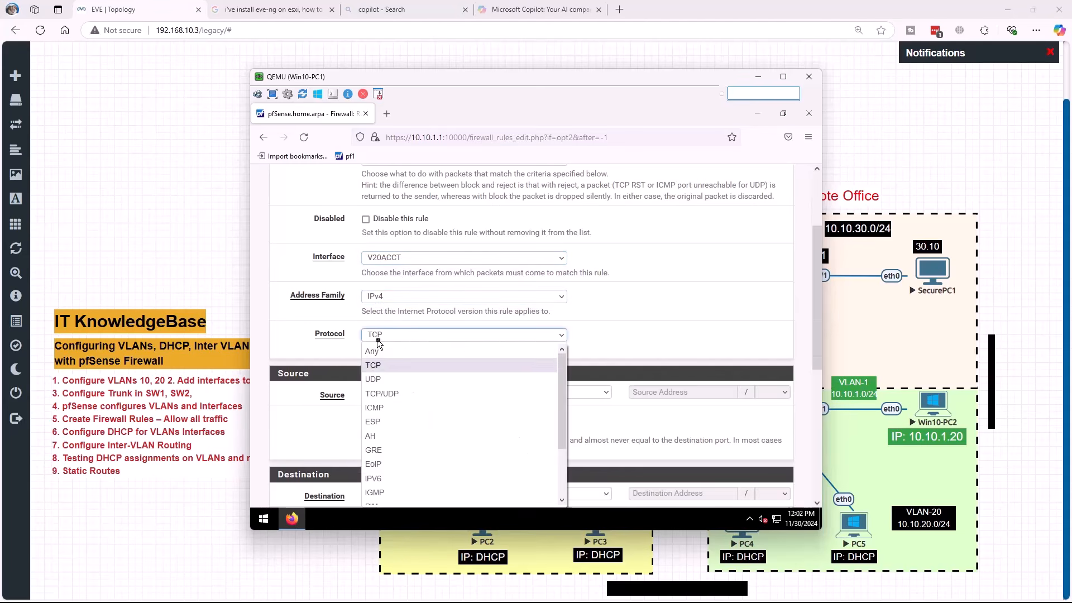
pyautogui.click(380, 346)
# - Describe the V20ACCT rule as "Allow all traffic.", save it and apply the firewall changes
pyautogui.scroll(-1, 471, 373)
pyautogui.scroll(-1, 470, 372)
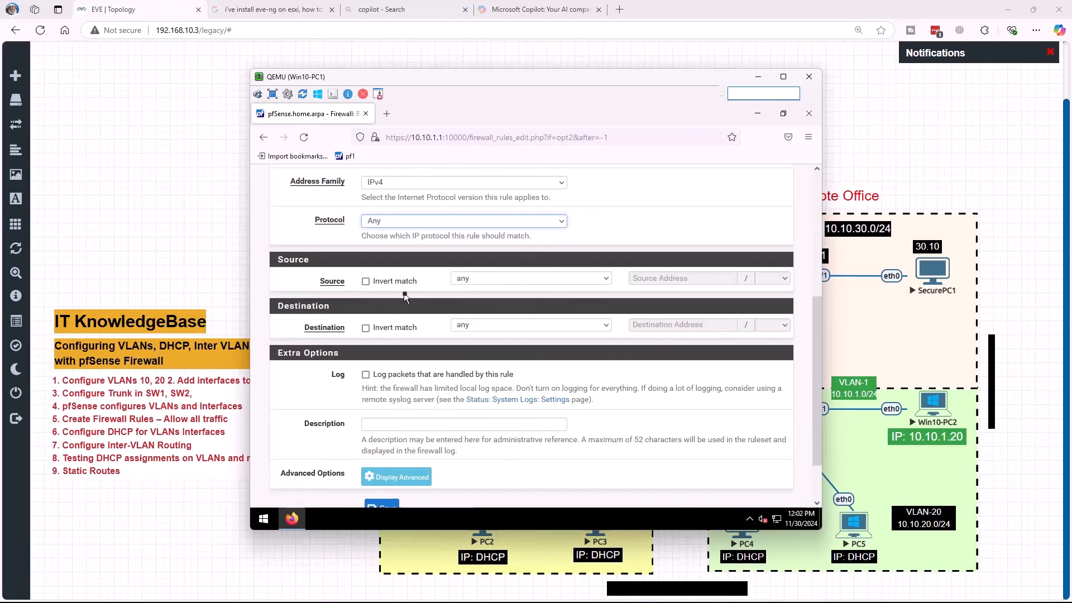
pyautogui.scroll(-1, 403, 293)
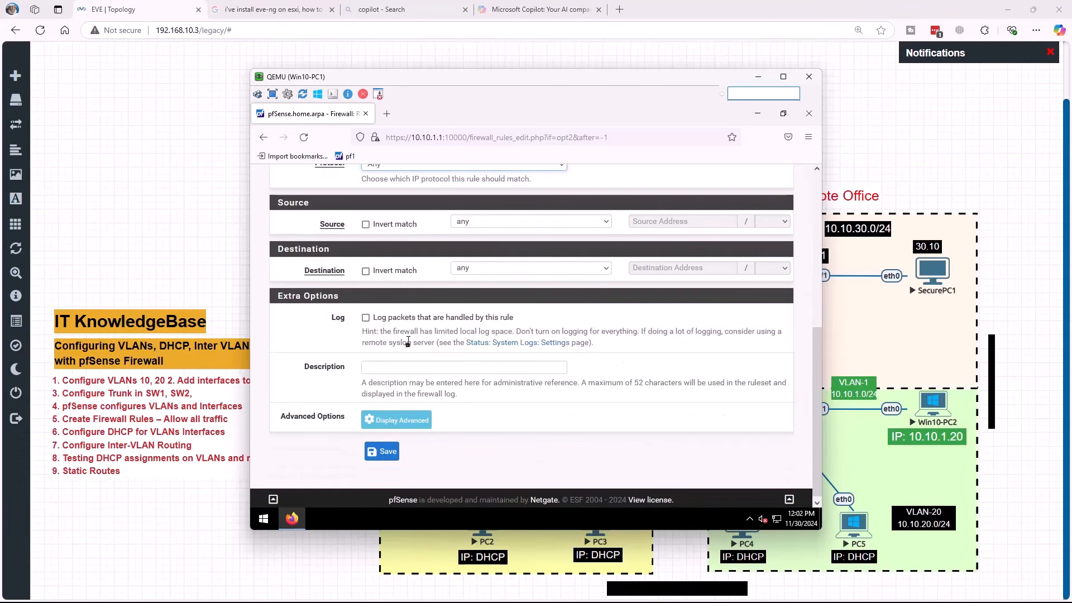
pyautogui.click(388, 367)
pyautogui.write('Allow')
pyautogui.click(486, 380)
pyautogui.scroll(-1, 408, 425)
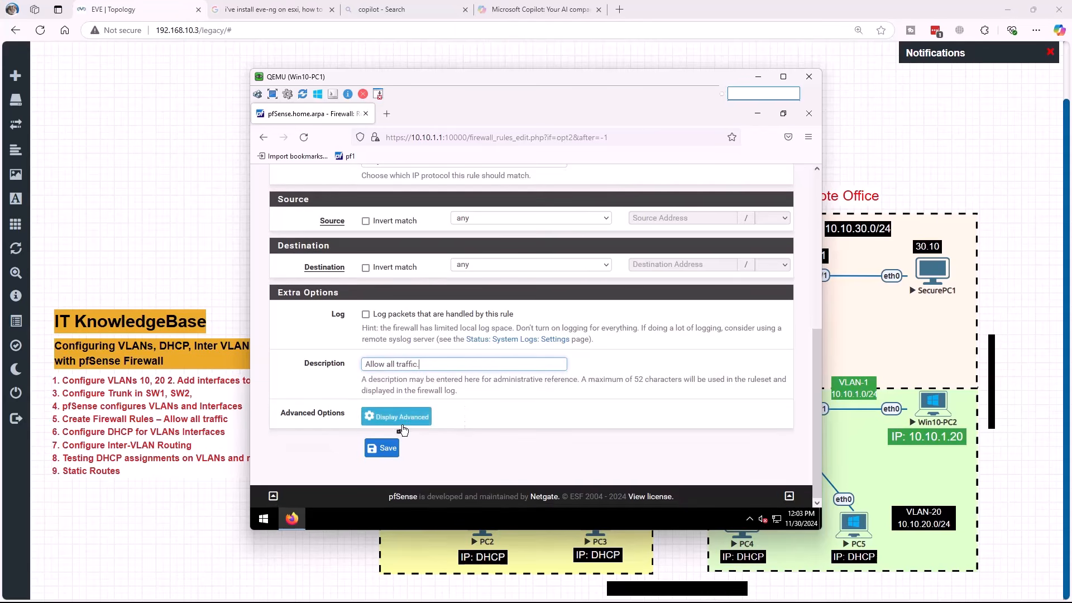
pyautogui.click(387, 447)
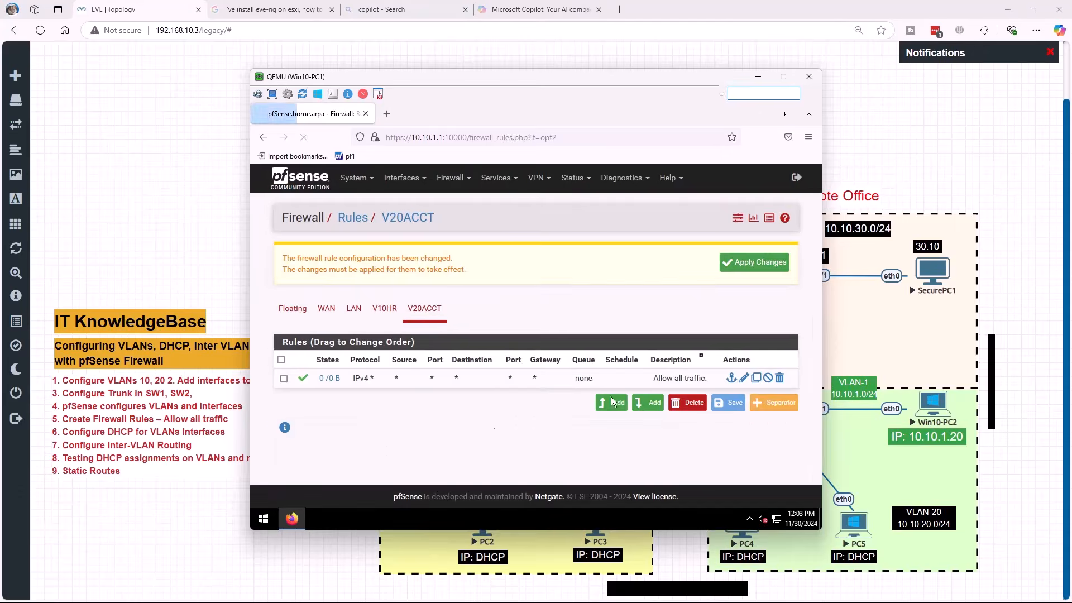
pyautogui.click(751, 267)
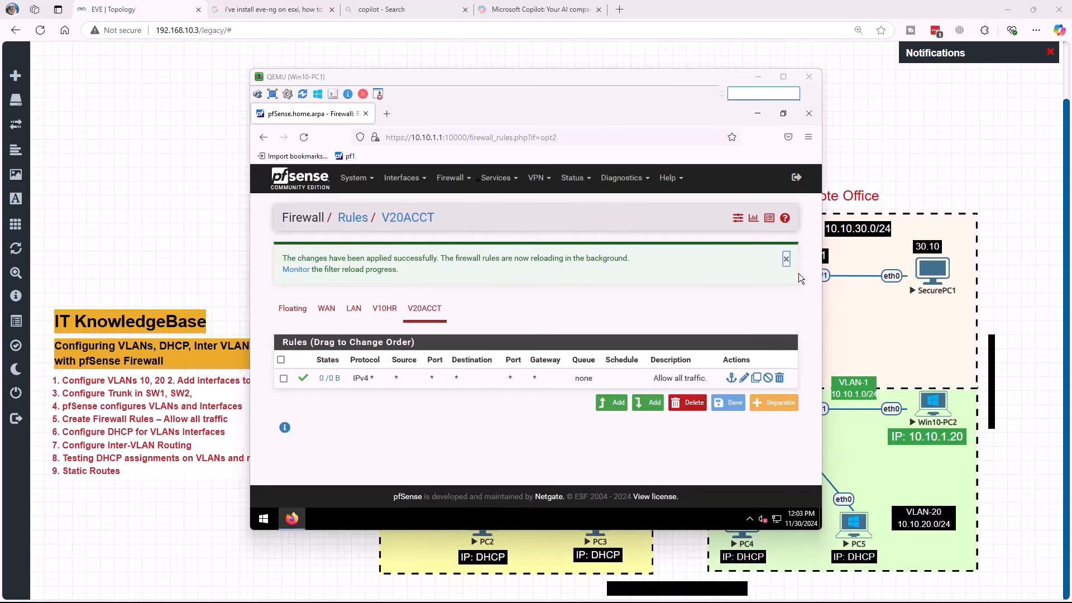
# - Open the DHCP server settings for V10HR and enable the DHCP server on that interface
pyautogui.click(499, 178)
pyautogui.click(501, 253)
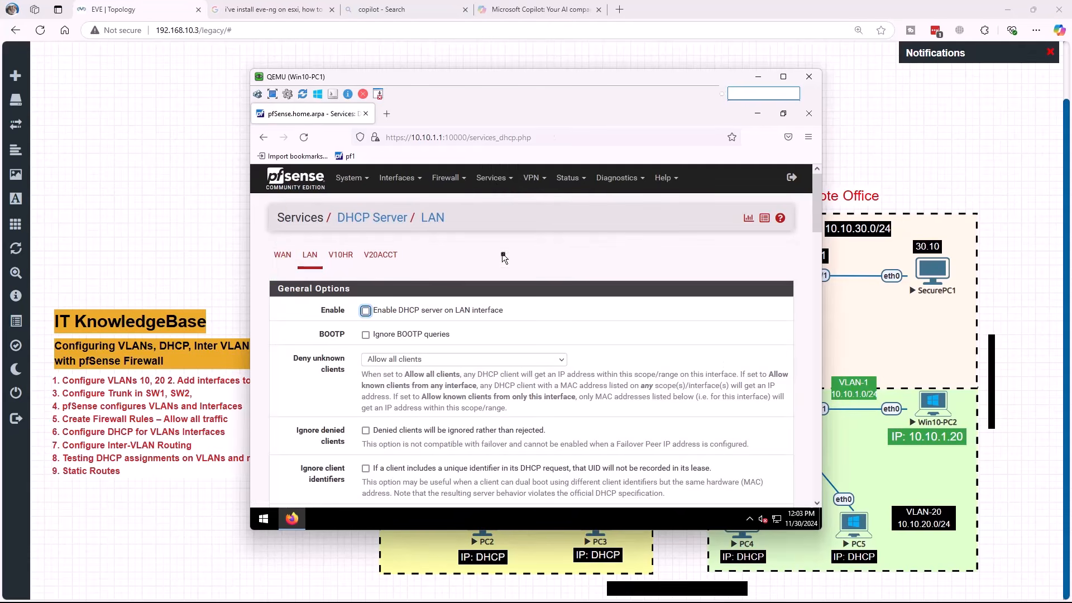
pyautogui.click(343, 261)
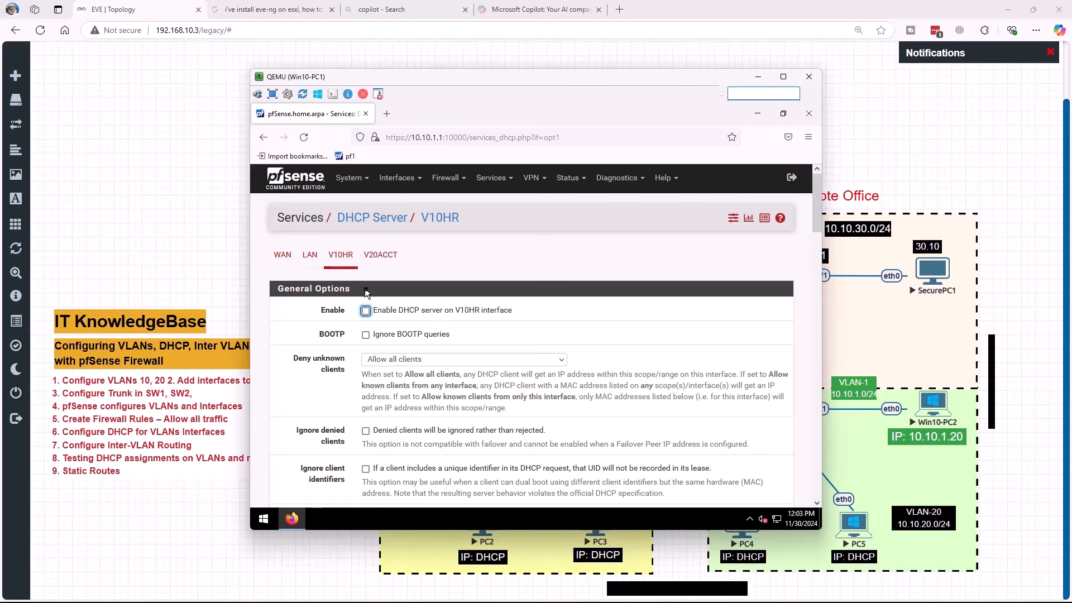
pyautogui.click(365, 311)
# - Set the V10HR DHCP address range from 10.10.10.100 to 10.10.10.200
pyautogui.scroll(-3, 410, 362)
pyautogui.scroll(-2, 403, 367)
pyautogui.moveTo(362, 337); pyautogui.dragTo(455, 335)
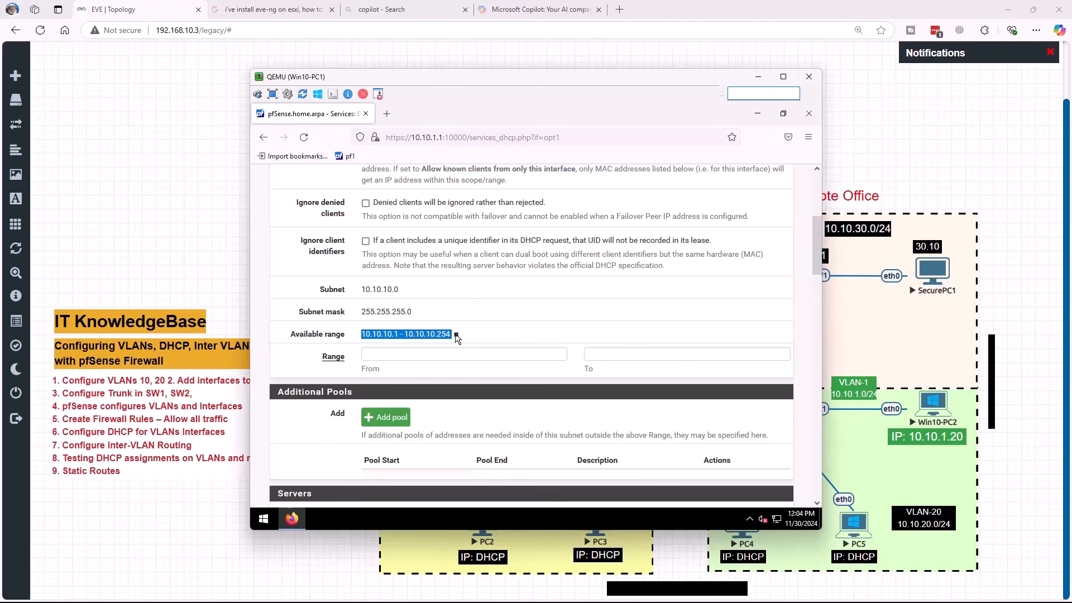
pyautogui.click(390, 354)
pyautogui.write('10.10.')
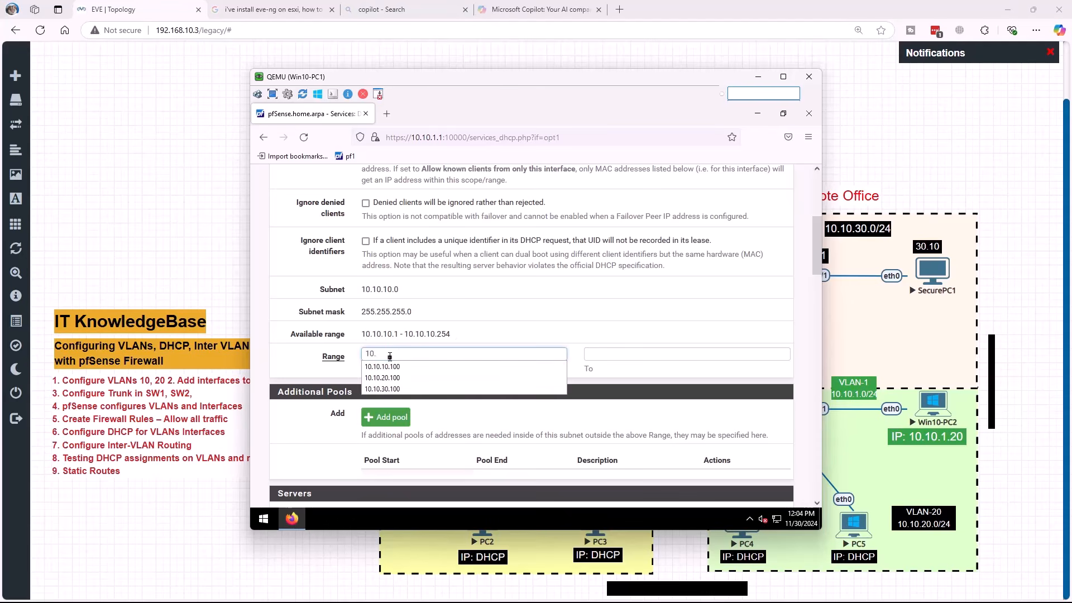
pyautogui.write('10.100')
pyautogui.press('Tab')
pyautogui.write('10.10.10.200')
# - Set the V10HR DHCP DNS servers to 10.10.10.201 and 10.10.10.202
pyautogui.press('Tab')
pyautogui.press('Tab')
pyautogui.press('Tab')
pyautogui.press('Tab')
pyautogui.scroll(-3, 386, 323)
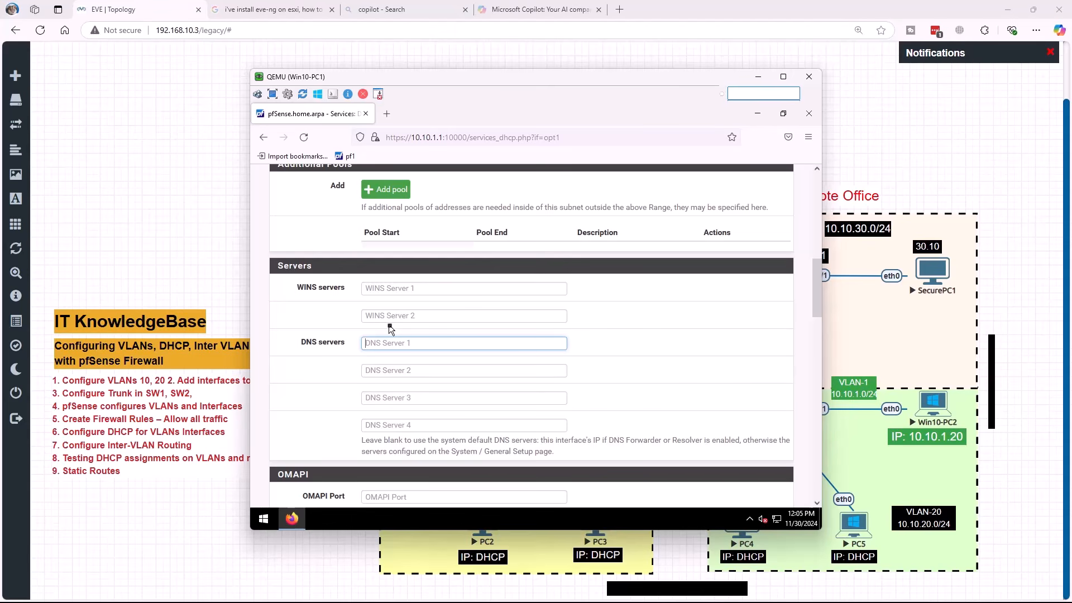
pyautogui.click(390, 343)
pyautogui.write('10.10.10.201')
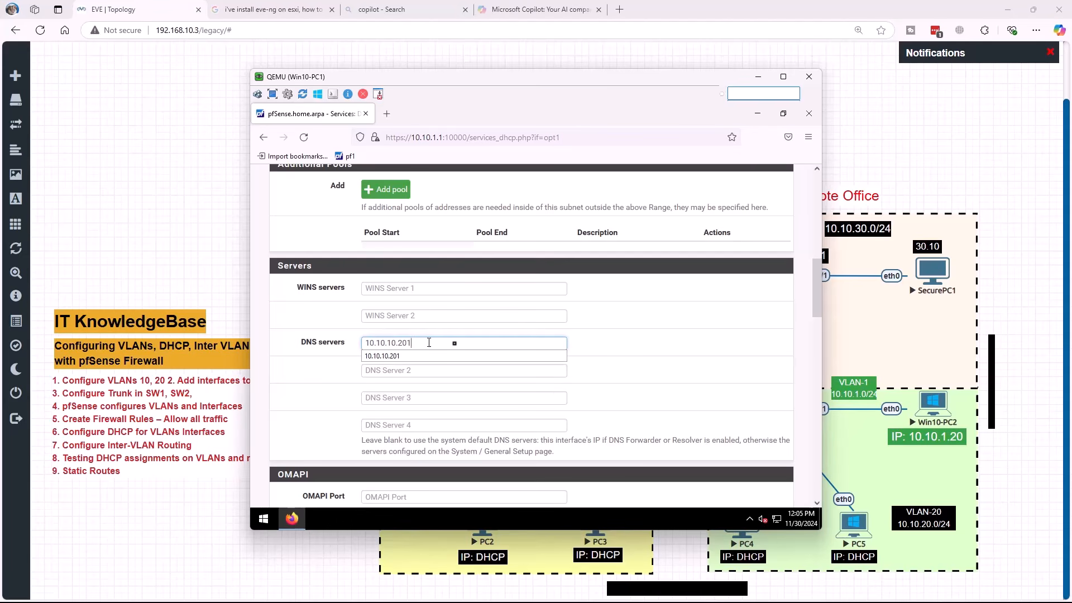
pyautogui.hotkey('ctrl', 'a')
pyautogui.hotkey('ctrl', 'c')
pyautogui.click(429, 370)
pyautogui.hotkey('ctrl', 'v')
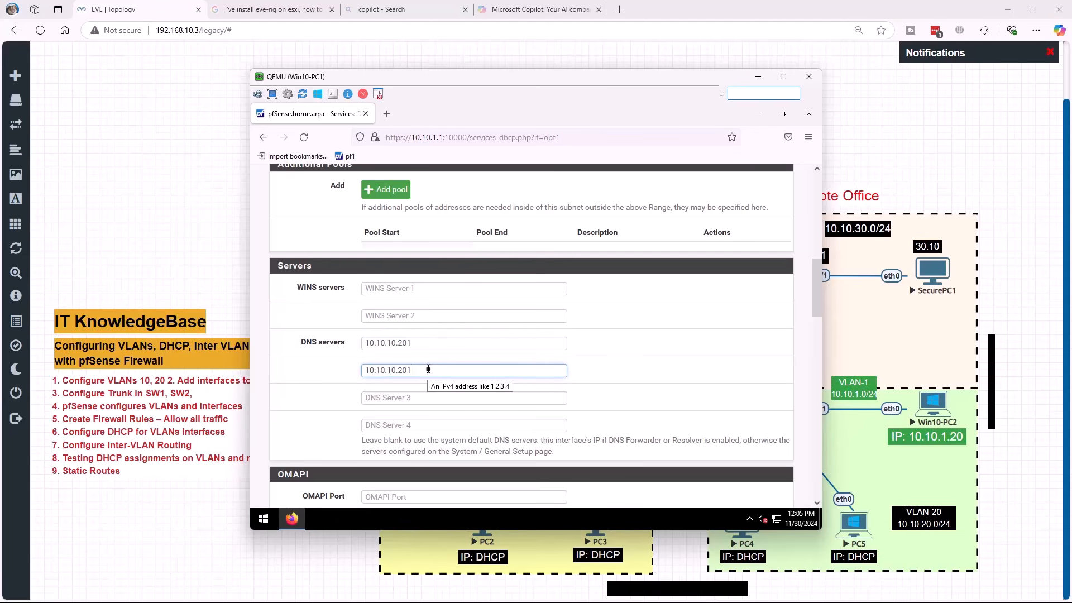
# - Set the V10HR DHCP gateway to 10.10.10.1, then save and apply the DHCP settings
pyautogui.scroll(-5, 428, 370)
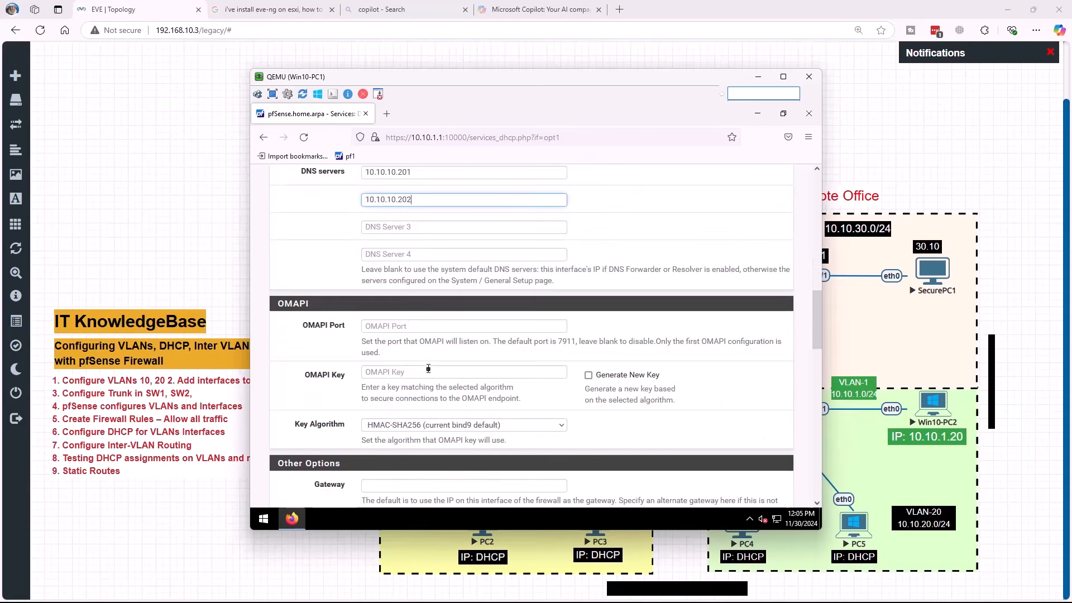
pyautogui.click(425, 369)
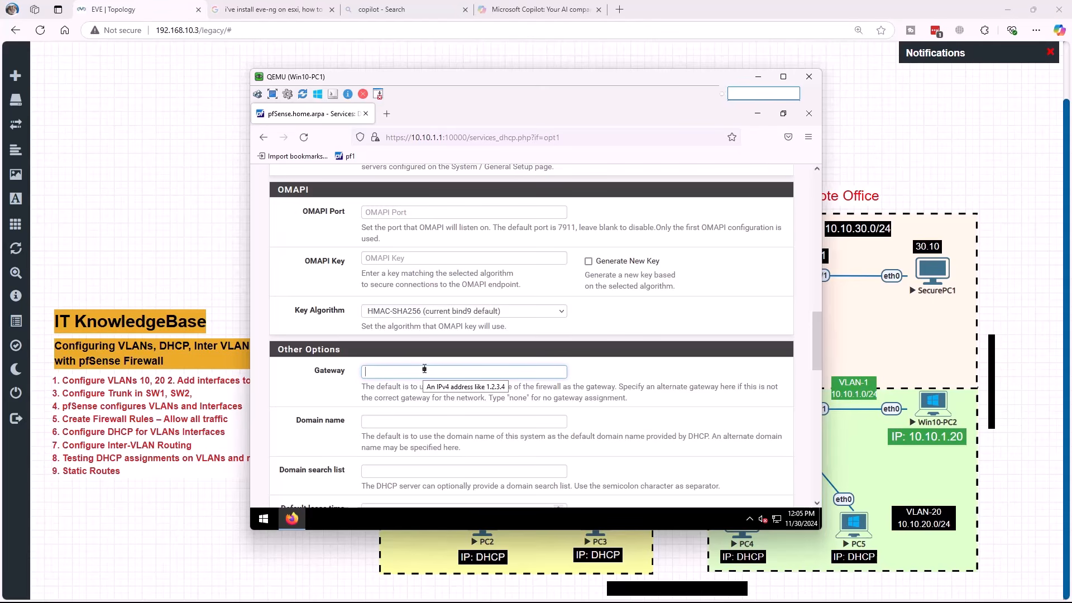
pyautogui.write('10.10.10.1')
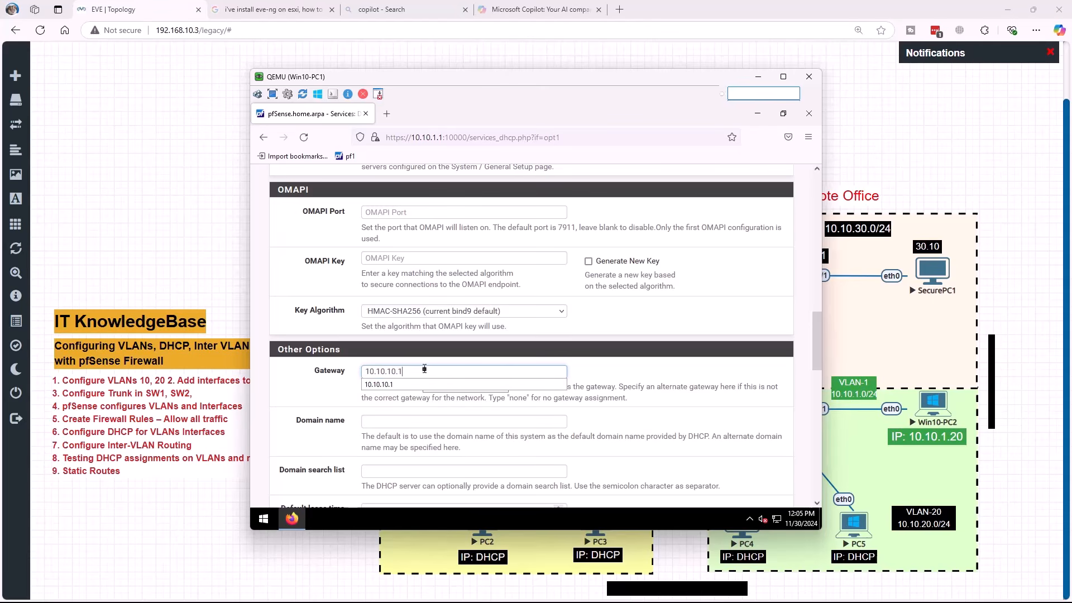
pyautogui.press('Tab')
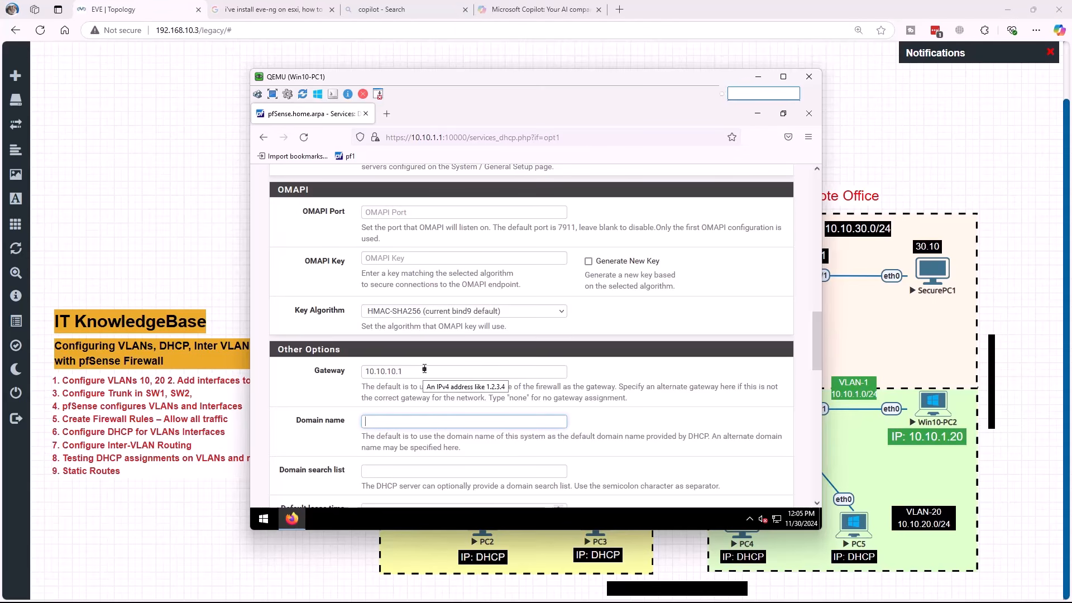
pyautogui.scroll(-15, 425, 368)
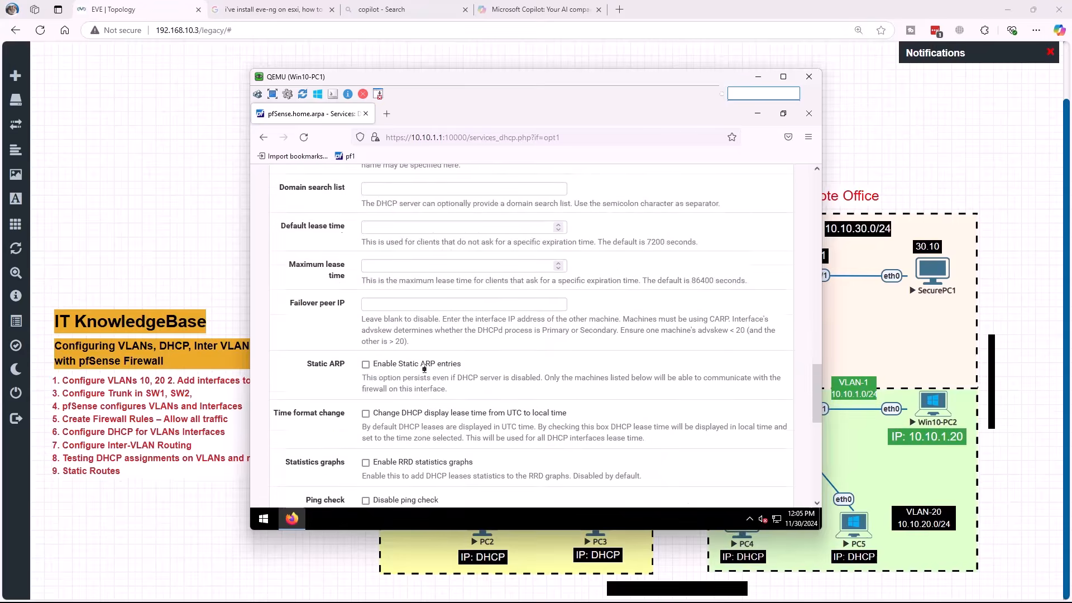
pyautogui.click(391, 386)
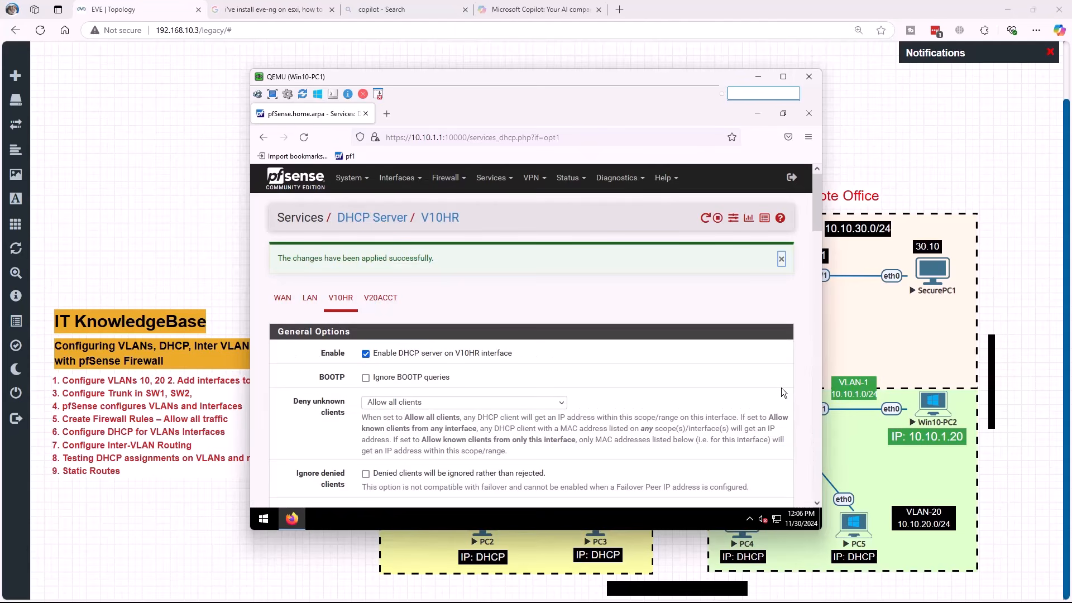
# - Enable the DHCP server on the V20ACCT interface and set its address range from 10.10.20.100 to 10.10.20.200
pyautogui.click(383, 299)
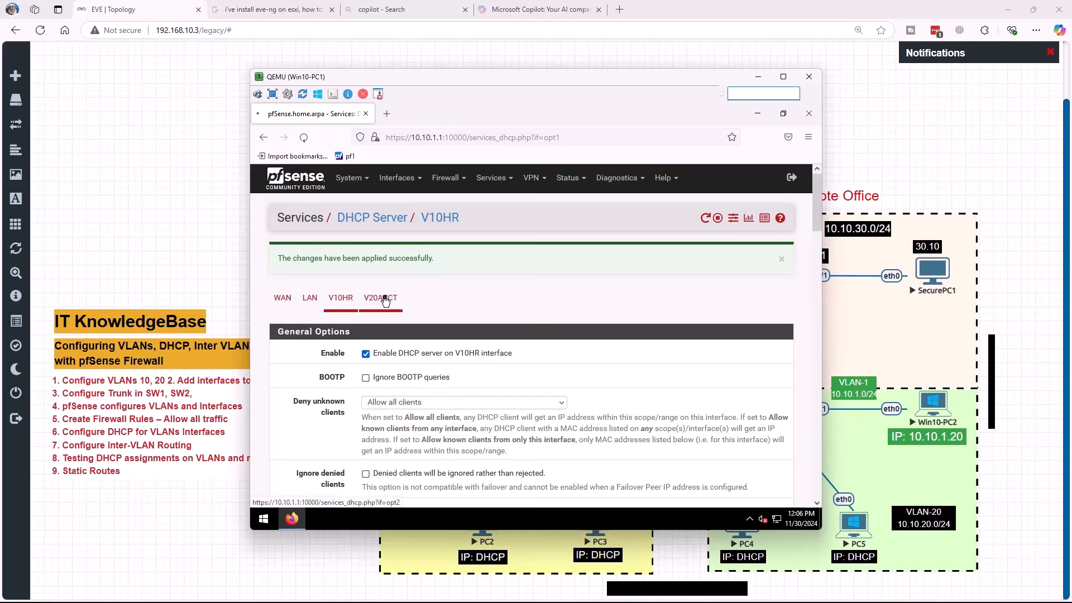
pyautogui.click(366, 311)
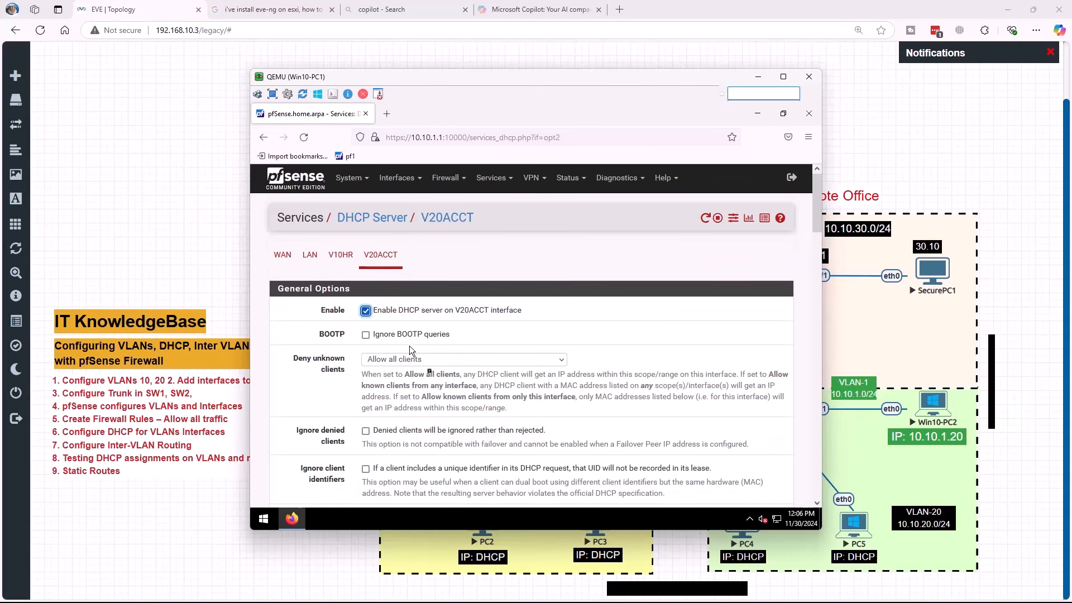
pyautogui.scroll(-1, 427, 372)
pyautogui.scroll(-4, 427, 371)
pyautogui.moveTo(360, 334); pyautogui.dragTo(464, 336)
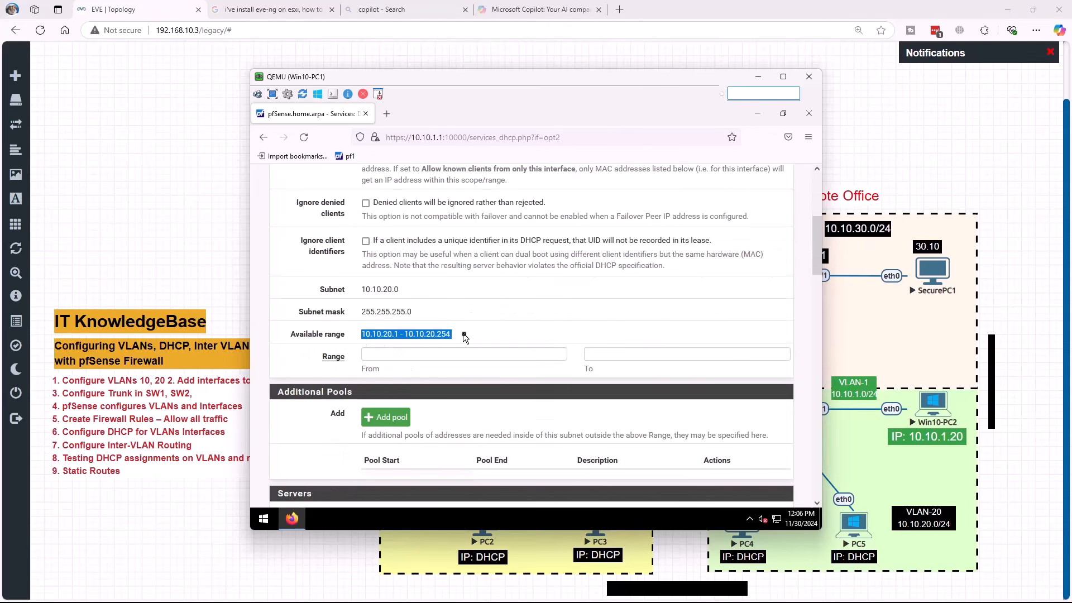
pyautogui.click(399, 354)
pyautogui.write('10.10.')
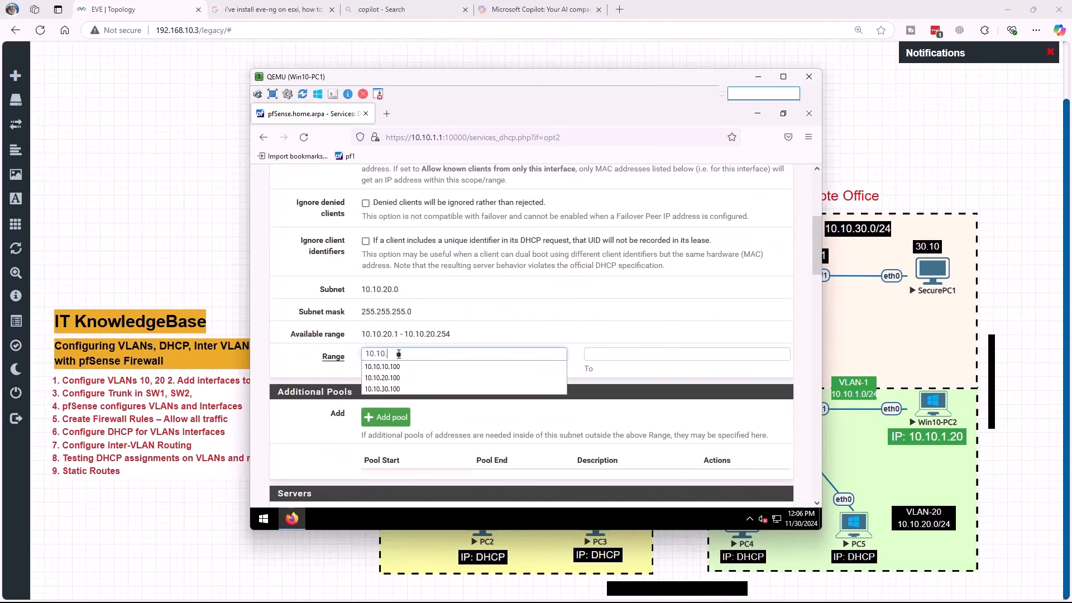
pyautogui.write('20.100')
pyautogui.press('Tab')
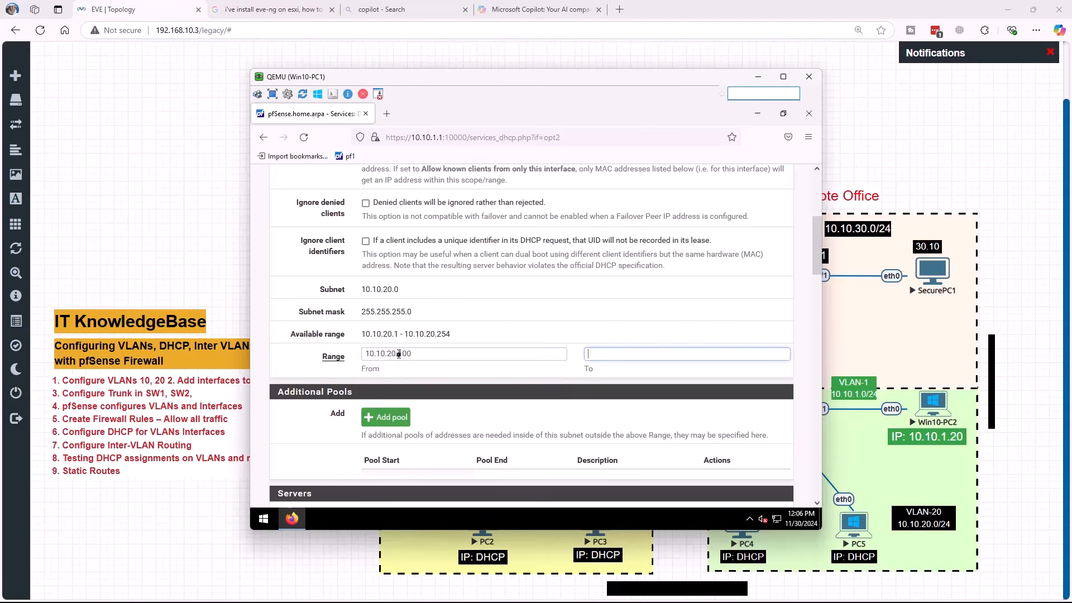
pyautogui.write('10.10.20.200')
# - Set the first DNS server for V20ACCT DHCP clients to 10.10.20.1
pyautogui.scroll(-2, 399, 354)
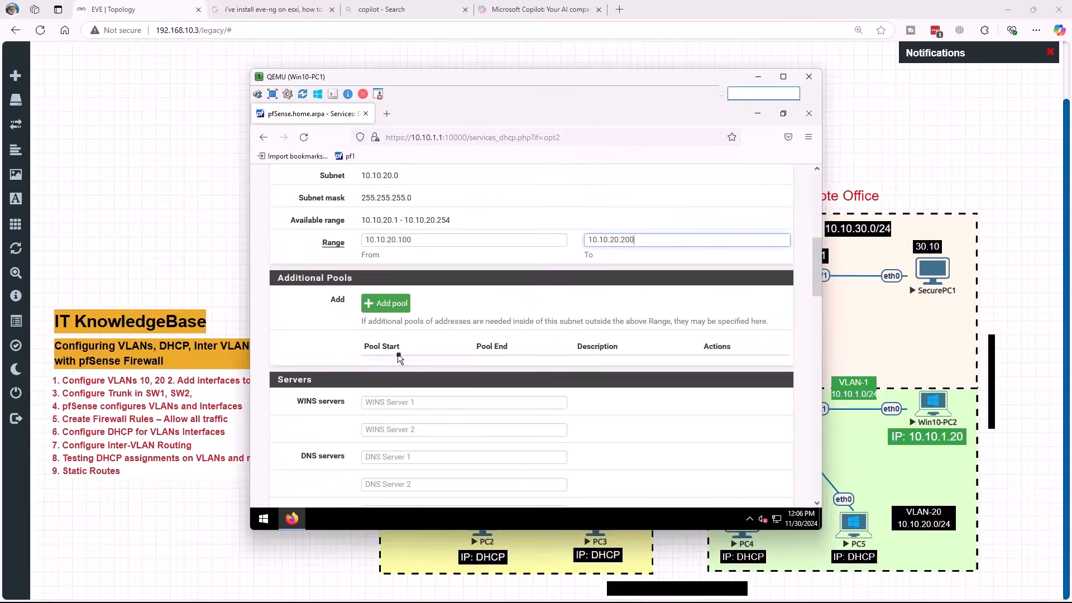
pyautogui.scroll(-1, 399, 354)
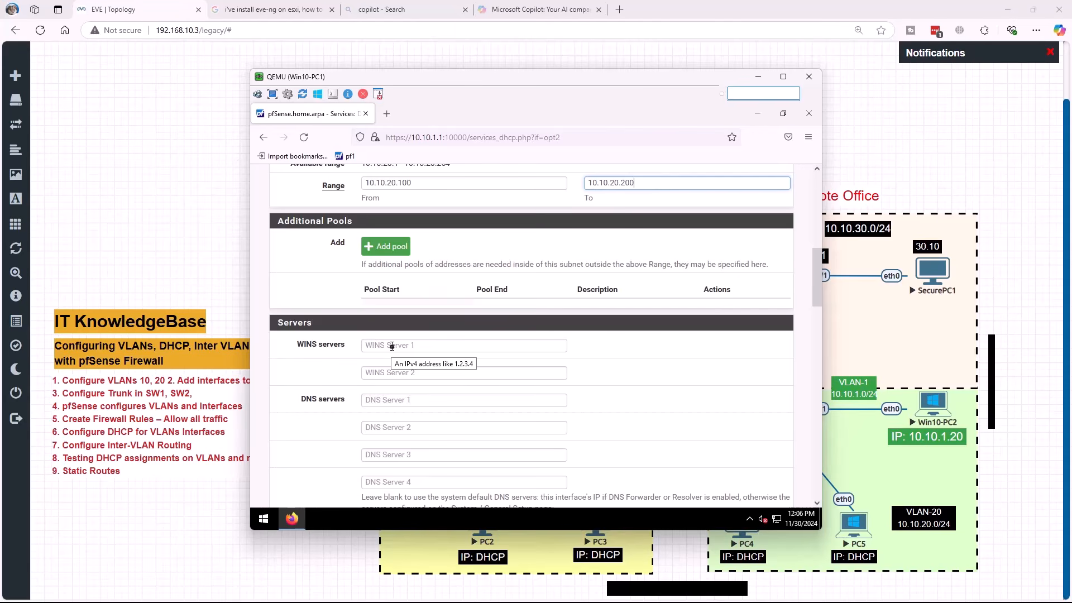
pyautogui.click(387, 401)
pyautogui.write('10.10.20.1')
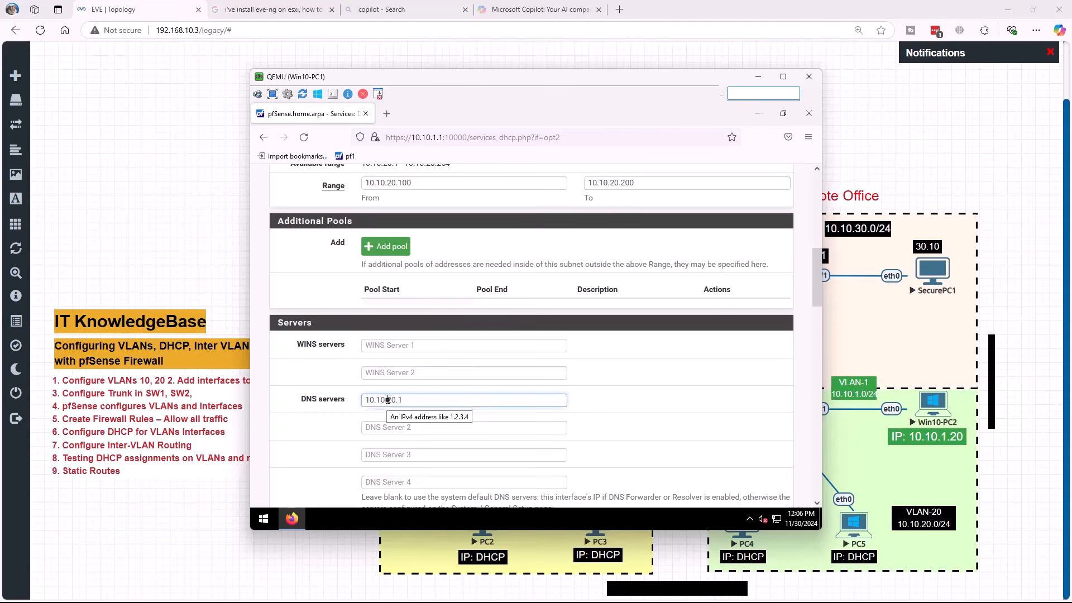
pyautogui.press('Tab')
# - Set the V20ACCT DHCP gateway to 10.10.20.1 and save the DHCP settings
pyautogui.scroll(-4, 435, 400)
pyautogui.scroll(-3, 436, 398)
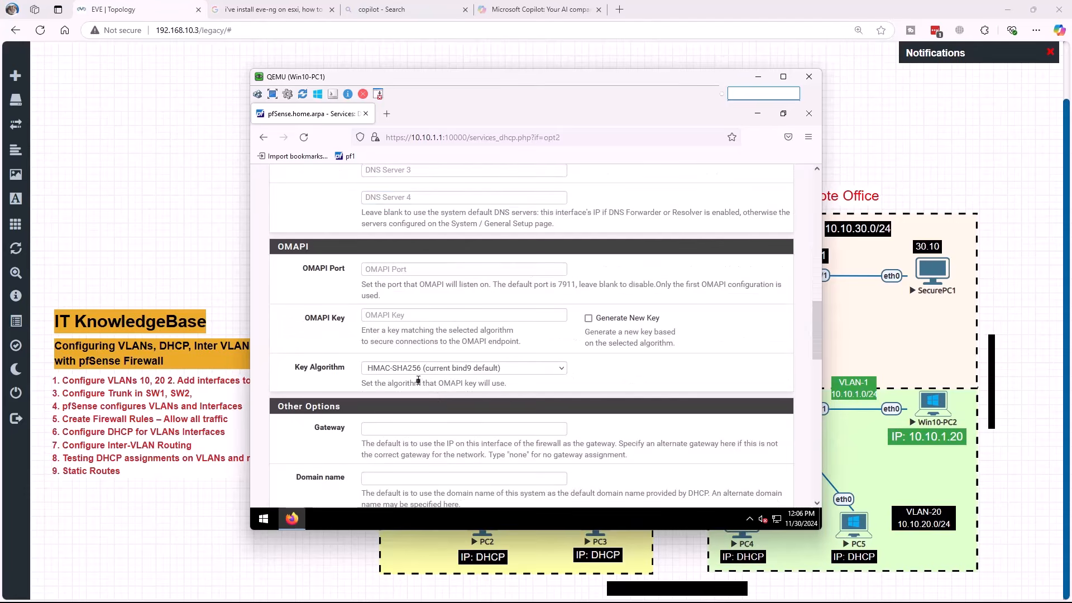
pyautogui.click(384, 314)
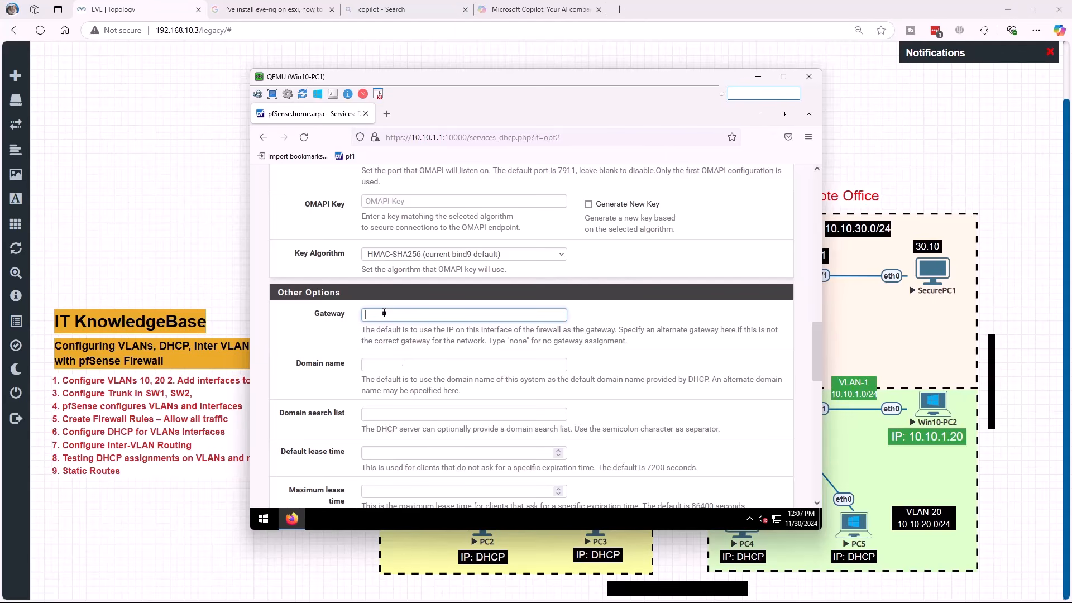
pyautogui.write('10.10.20.1')
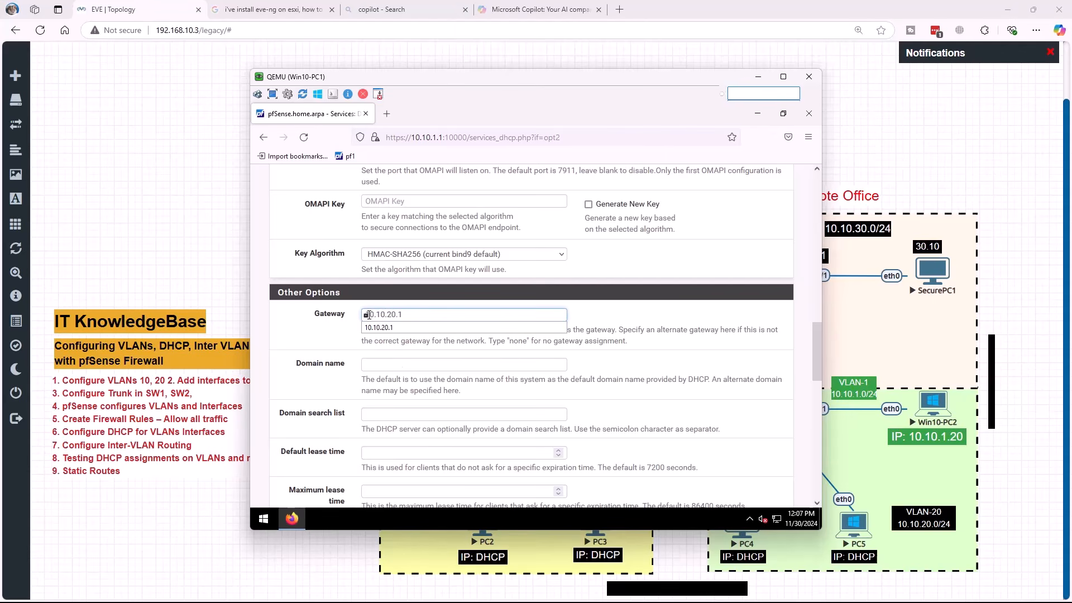
pyautogui.click(360, 315)
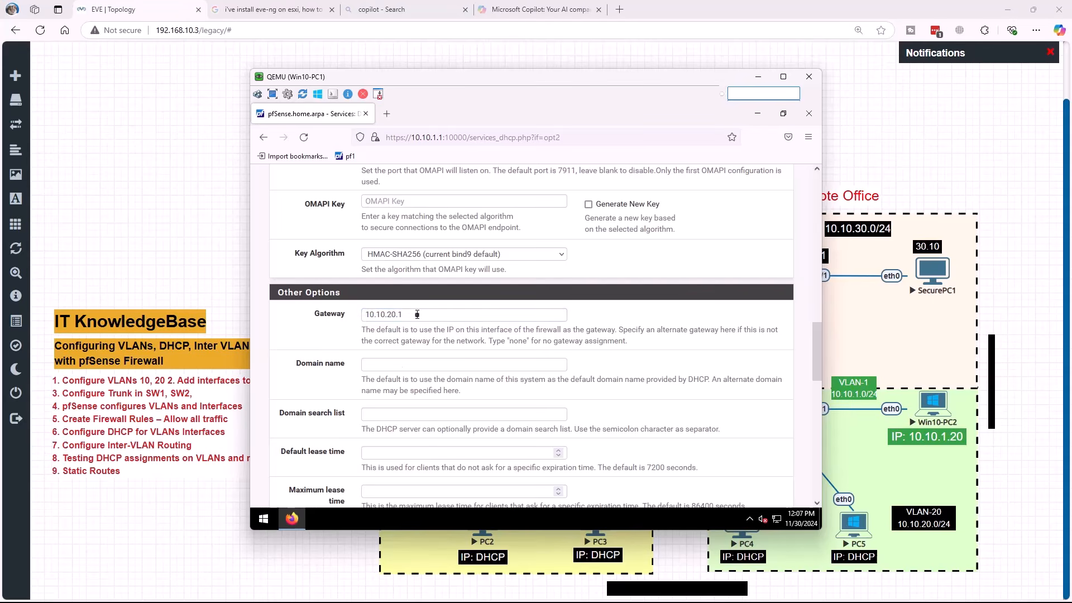
pyautogui.scroll(-3, 349, 377)
pyautogui.scroll(-8, 343, 383)
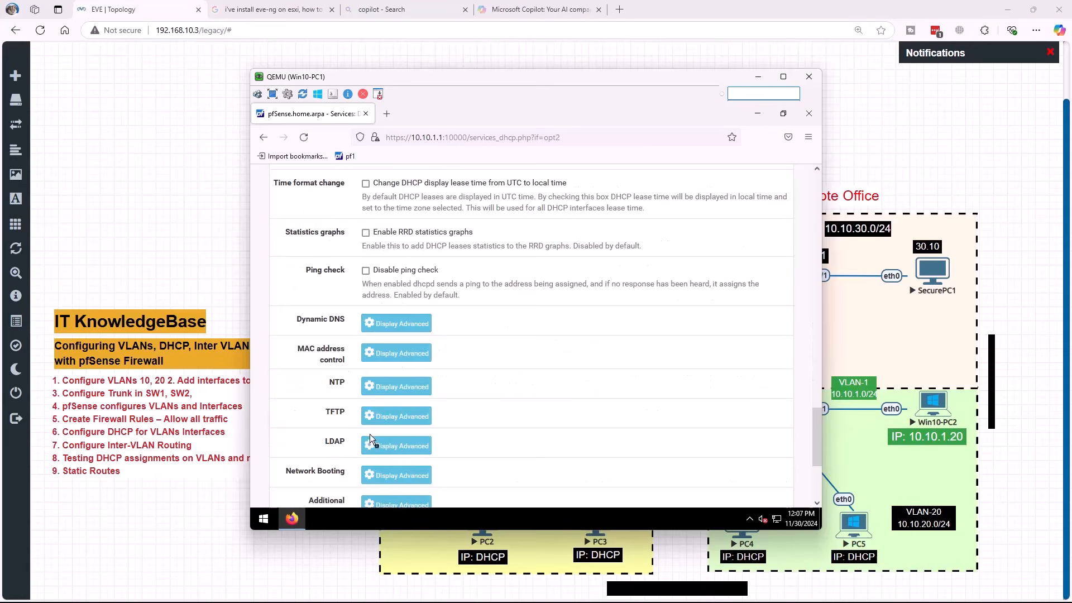
pyautogui.click(383, 376)
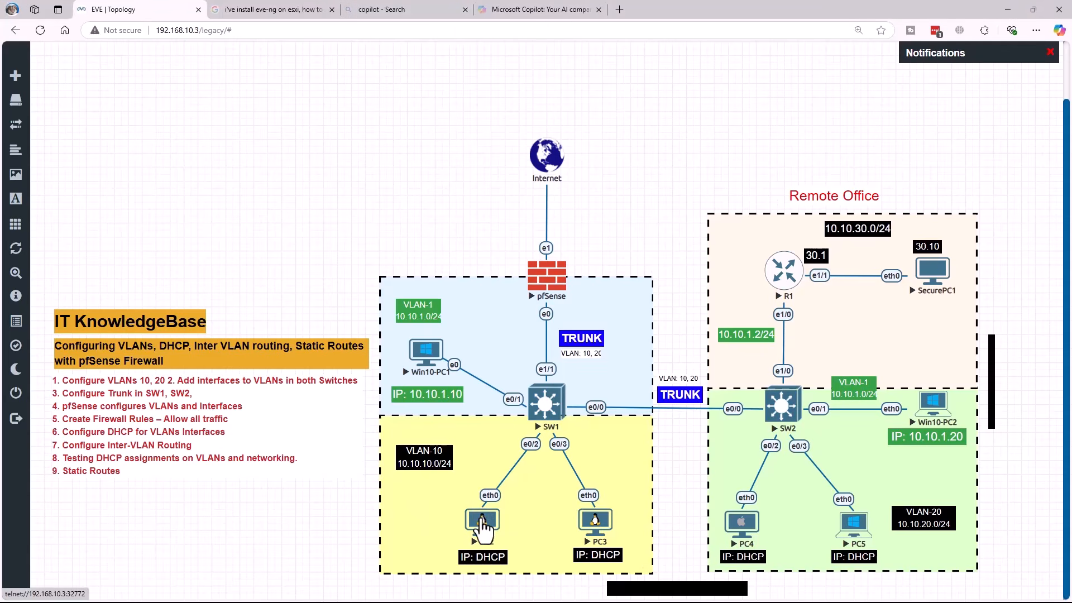
# - Open PC2's console from the EVE topology in SecureCRT and request an address with "ip dhcp"
pyautogui.click(481, 522)
pyautogui.click(592, 87)
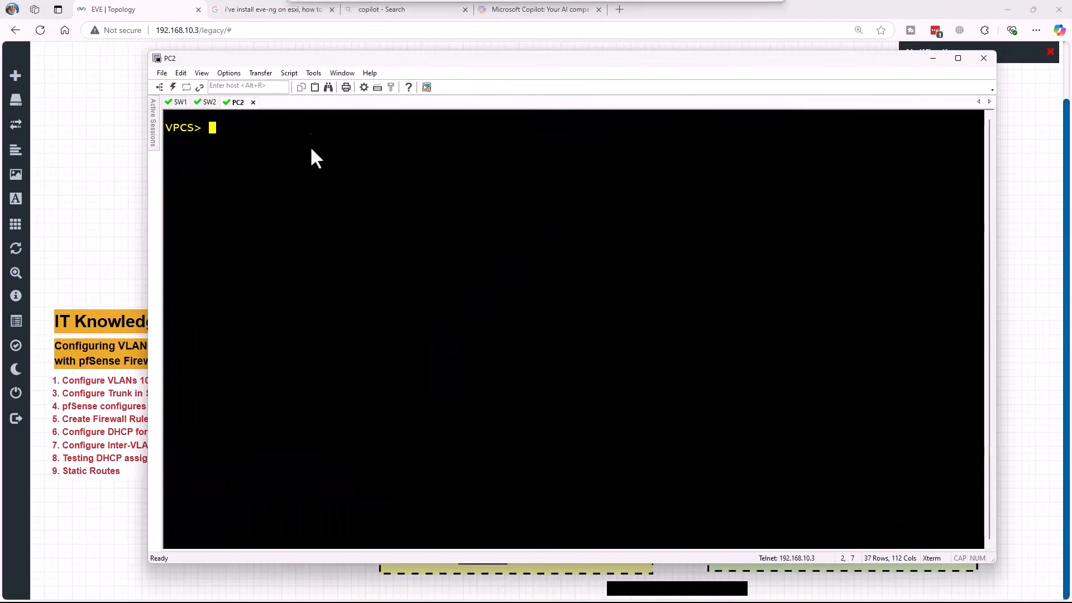
pyautogui.write('ip dhcp')
pyautogui.press('Return')
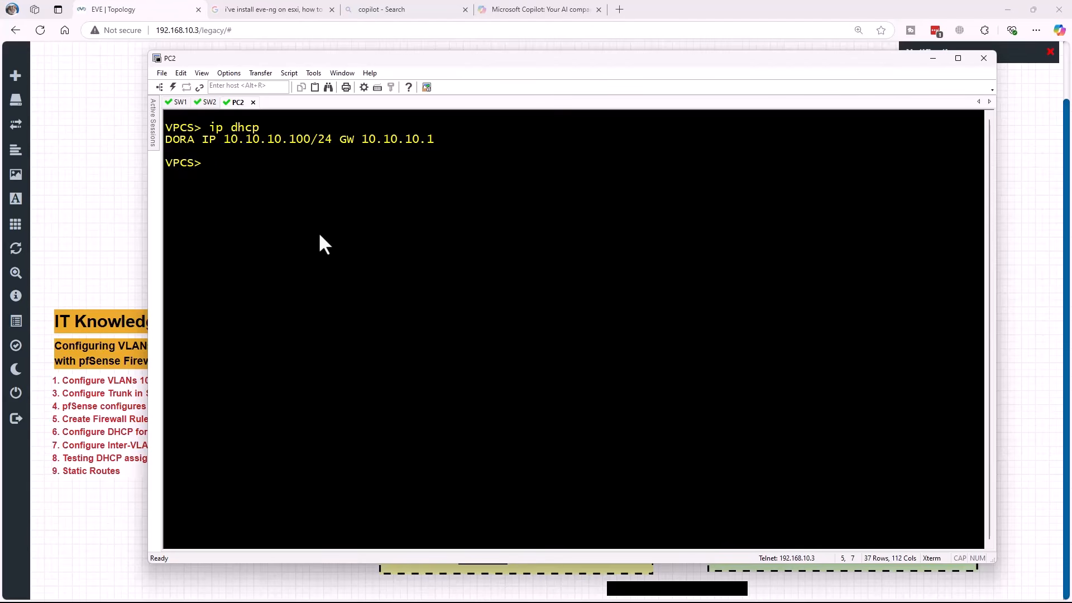
# - Display PC2's IP configuration with "show ip" and return to the EVE topology
pyautogui.write('show ip')
pyautogui.press('Return')
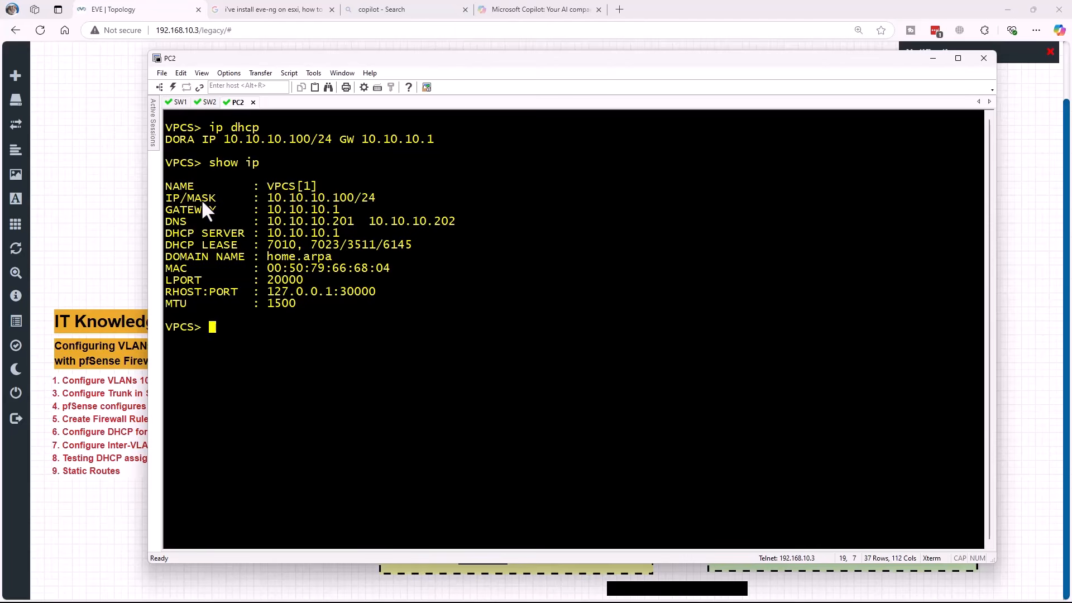
pyautogui.click(119, 485)
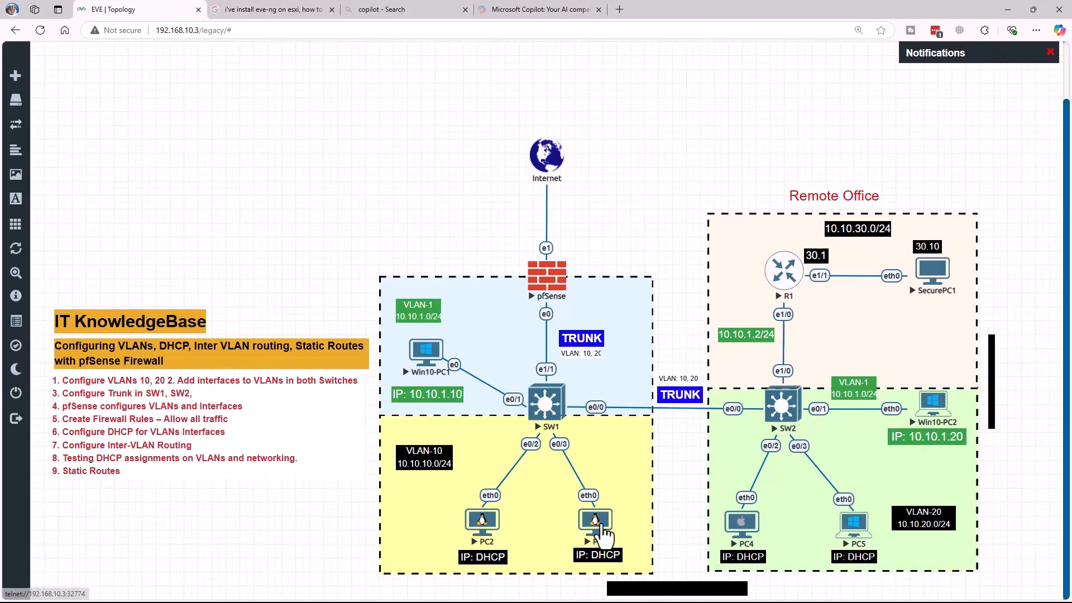
# - Open PC3's console from the EVE topology in SecureCRT and request an address with "ip dhcp"
pyautogui.click(600, 530)
pyautogui.click(589, 92)
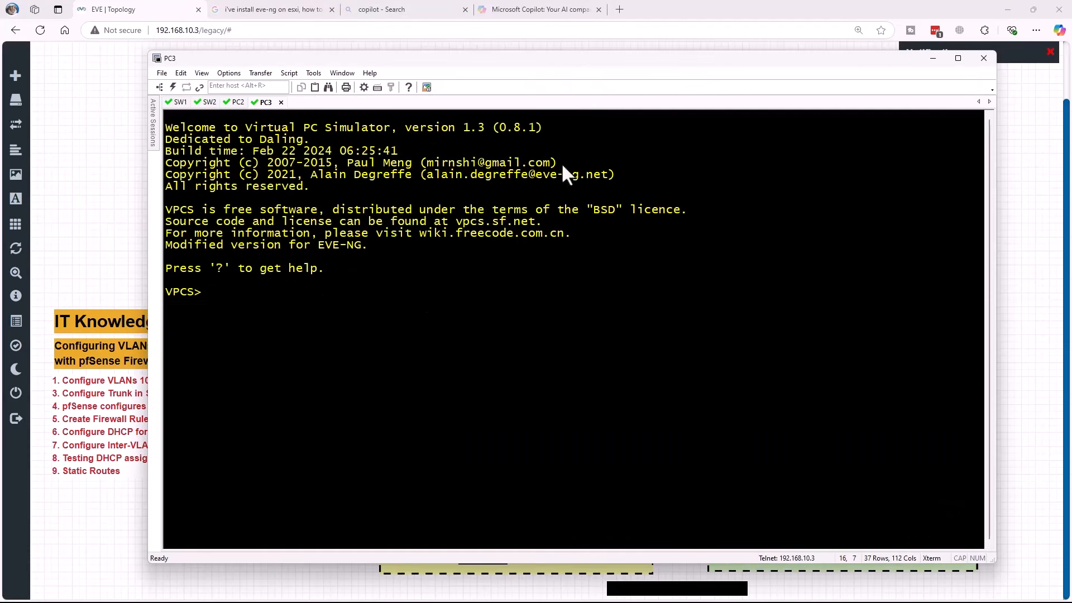
pyautogui.write('ip dhcp')
pyautogui.press('Return')
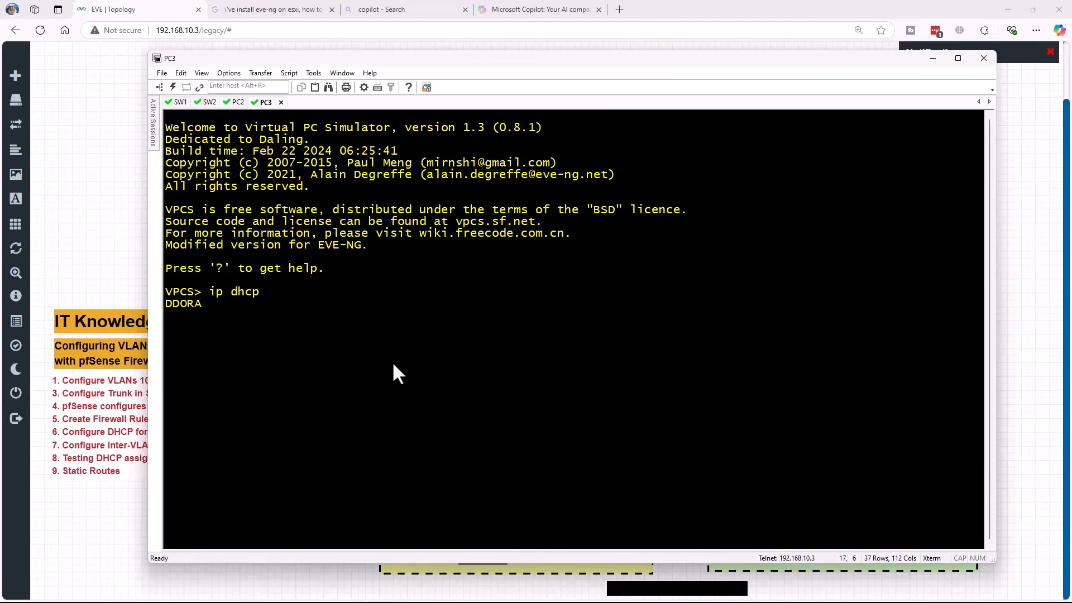
# - Display PC3's IP configuration with "show ip", check its assigned address and return to the EVE topology
pyautogui.write('show ip')
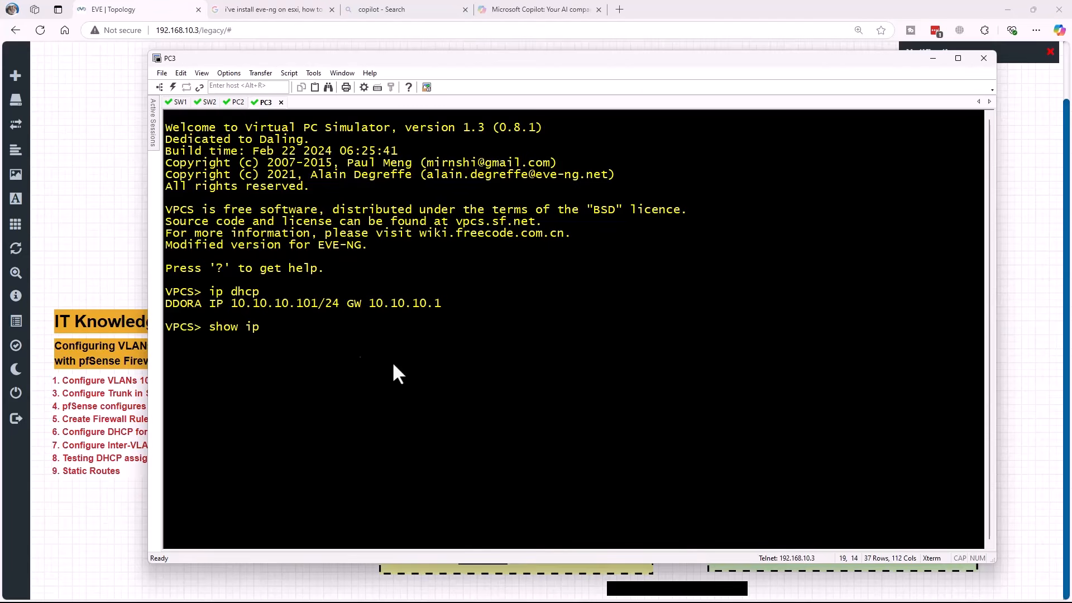
pyautogui.press('Return')
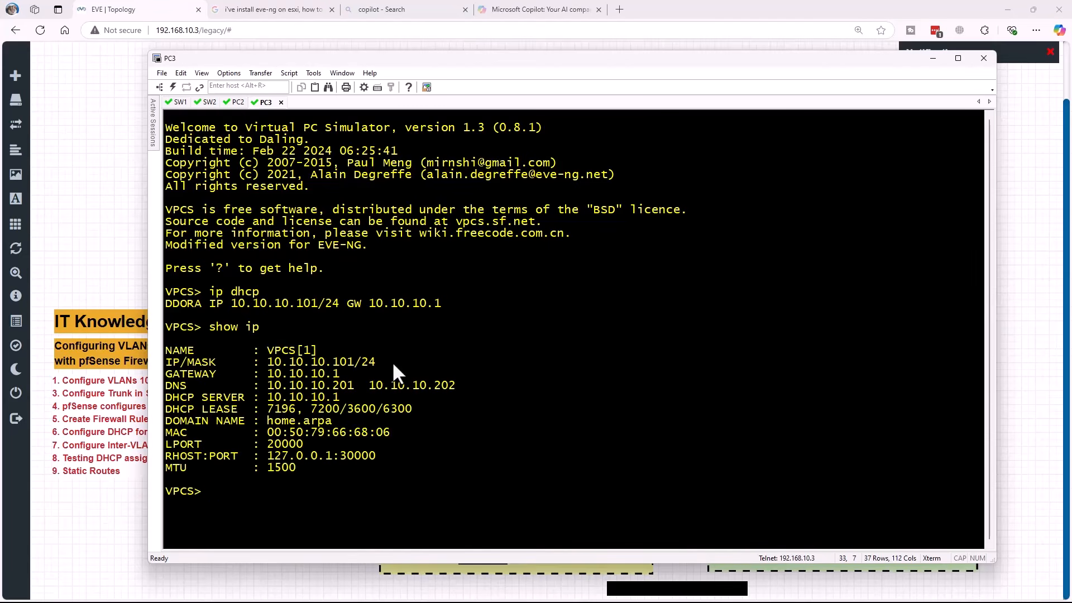
pyautogui.moveTo(261, 362); pyautogui.dragTo(347, 362)
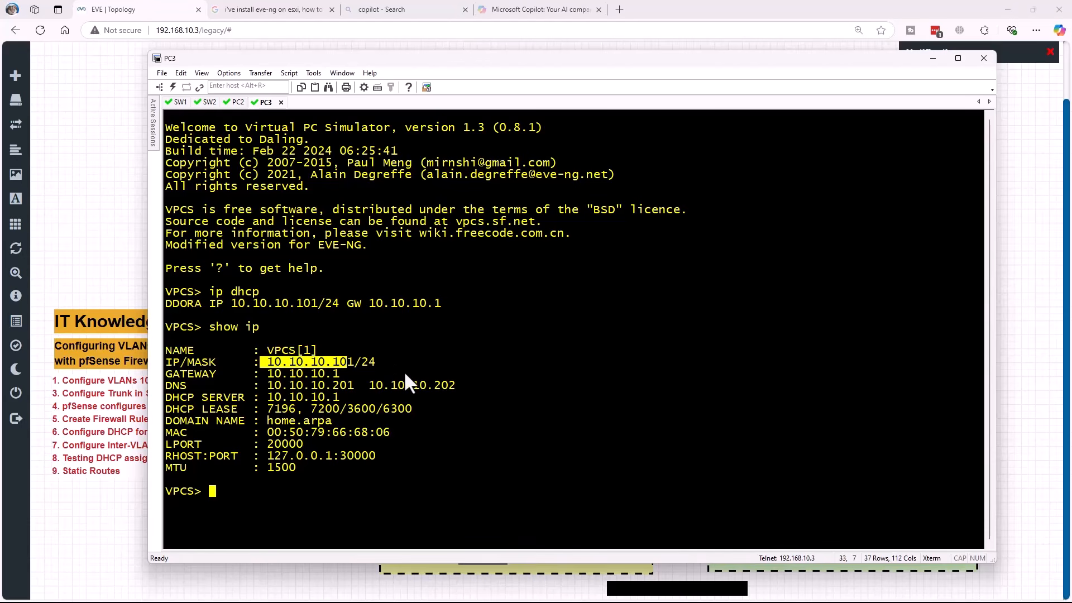
pyautogui.click(244, 575)
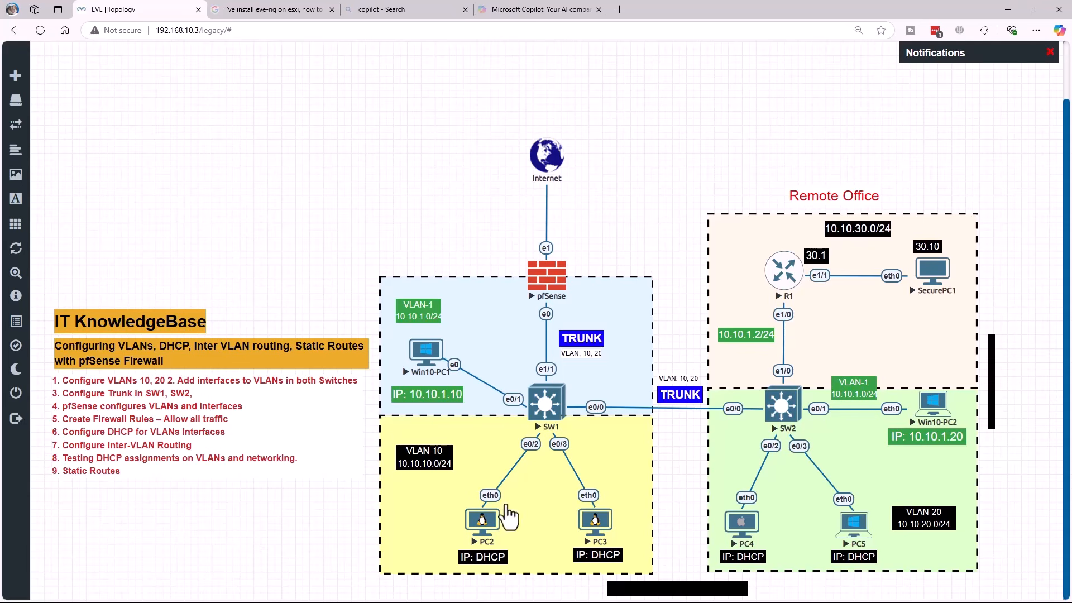
# - Open PC4's console from the EVE topology in SecureCRT and request an address with "ip dhcp"
pyautogui.click(742, 522)
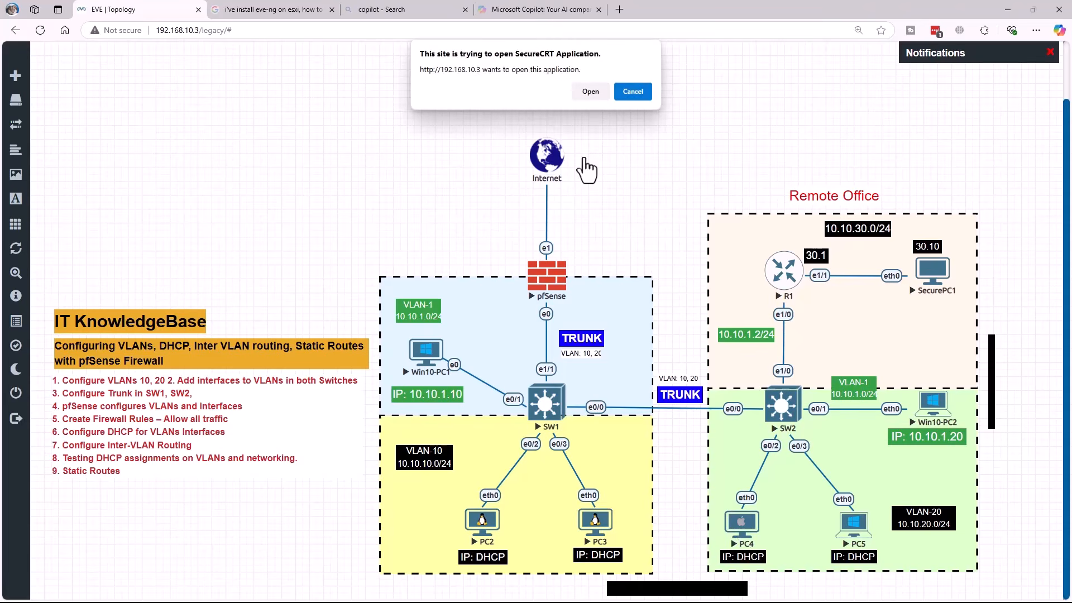
pyautogui.click(587, 94)
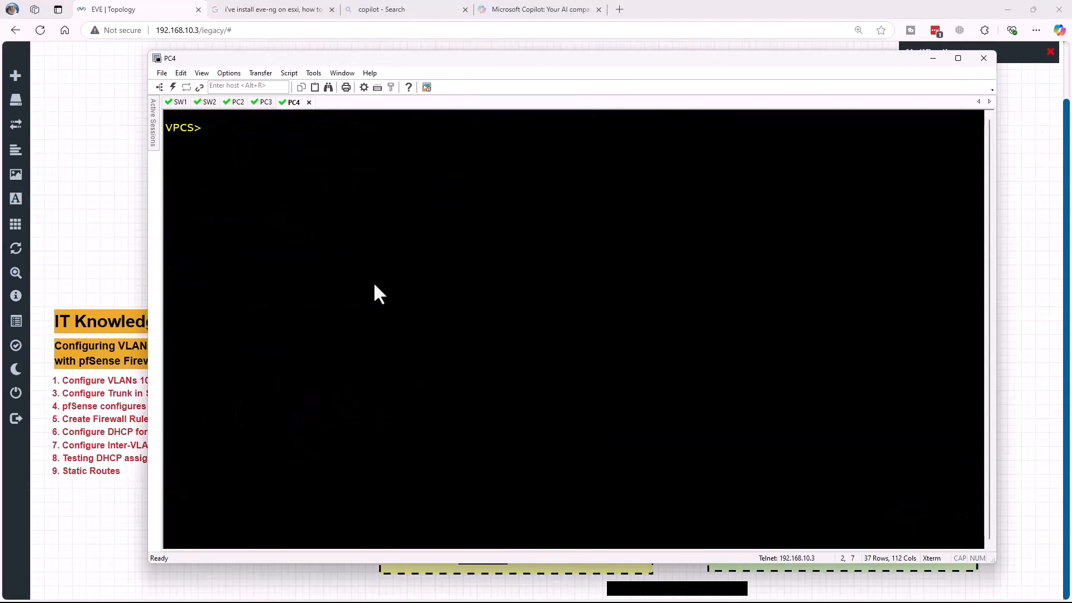
pyautogui.write('ip d,hcp')
pyautogui.press('Return')
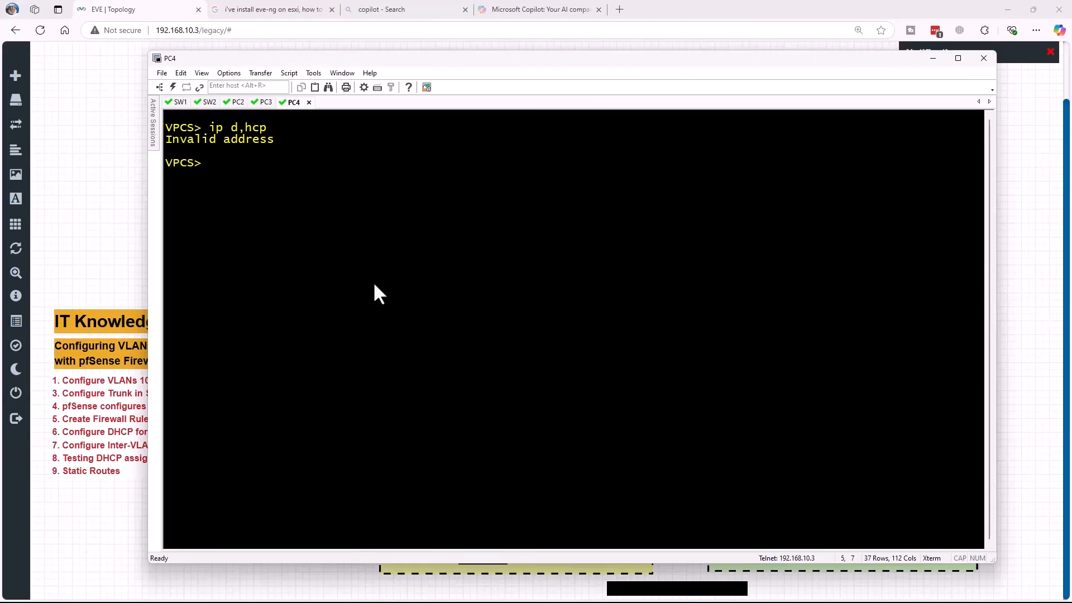
pyautogui.write('ip dhcp')
pyautogui.press('Return')
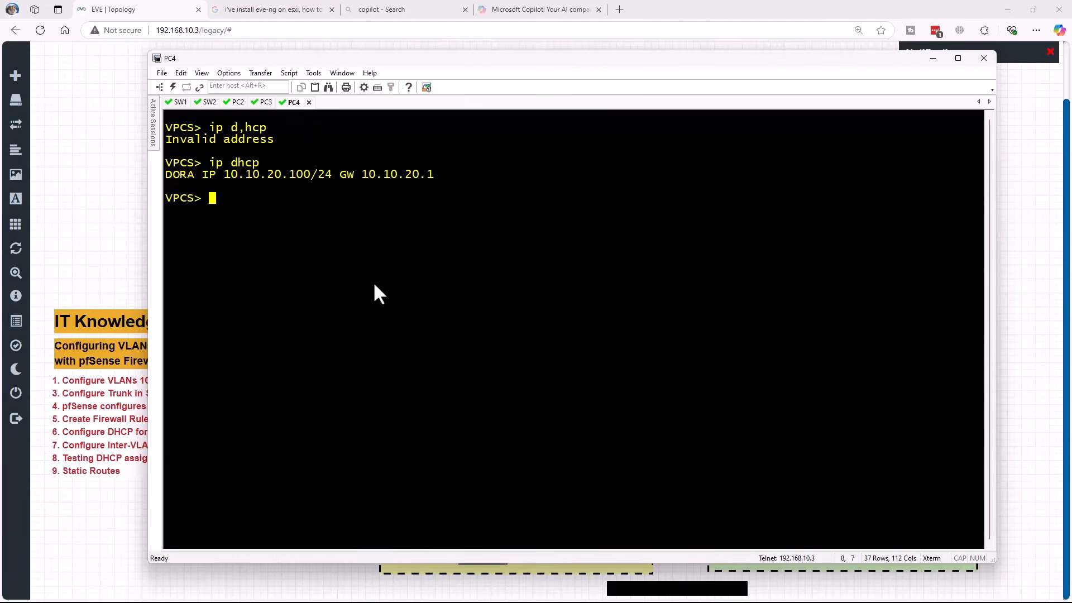
# - Display PC4's IP configuration with "show ip" and return to the EVE topology
pyautogui.write('show ip')
pyautogui.press('Return')
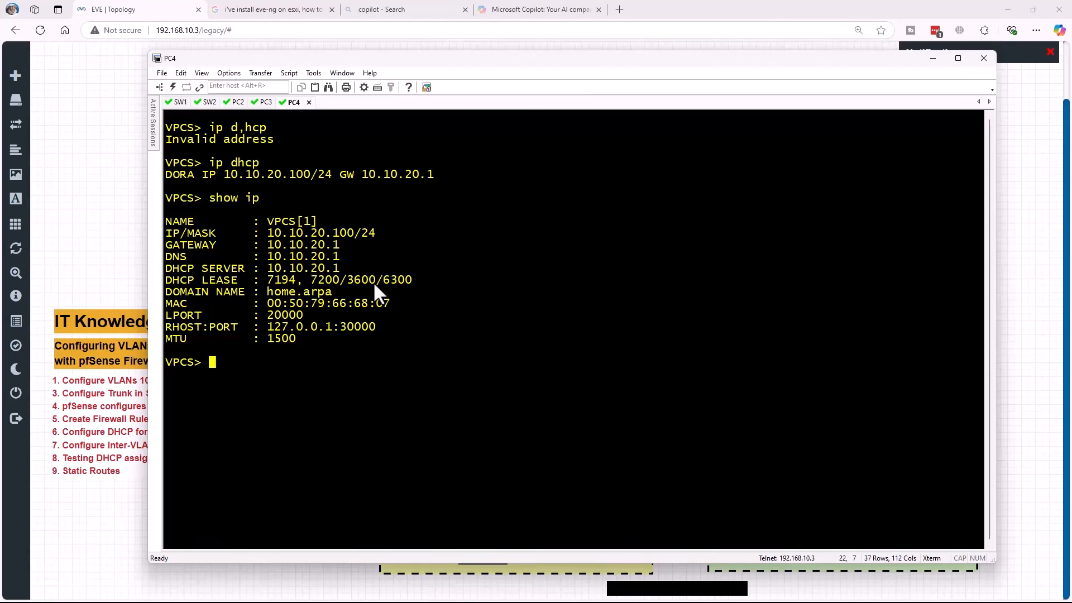
pyautogui.click(293, 589)
# - Open PC5's console from the EVE topology in SecureCRT and request an address with "ip dhcp"
pyautogui.click(856, 532)
pyautogui.click(591, 88)
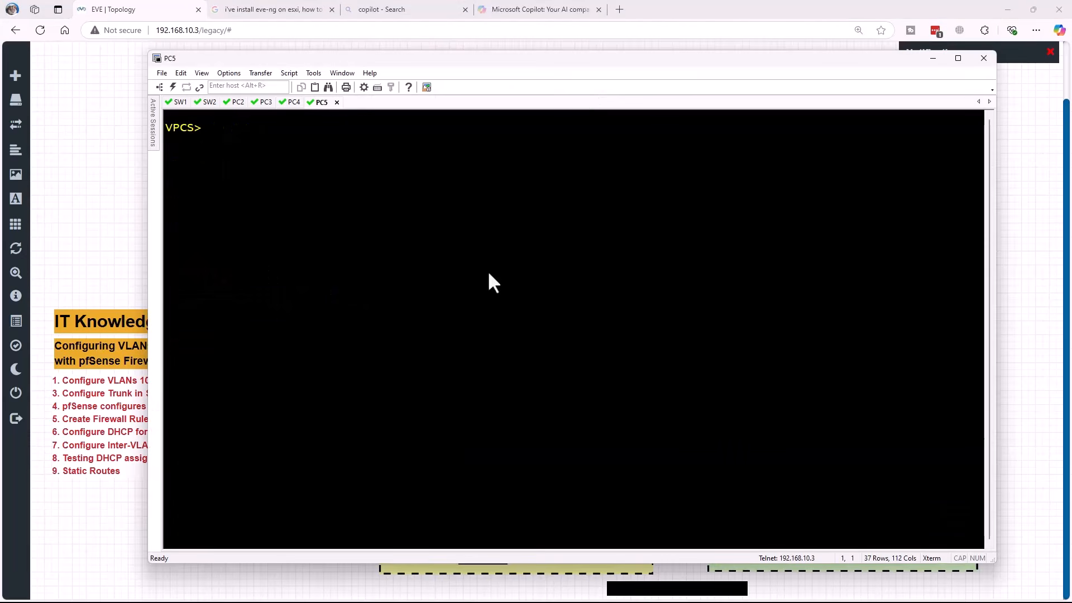
pyautogui.write('ip dhcp')
pyautogui.press('Return')
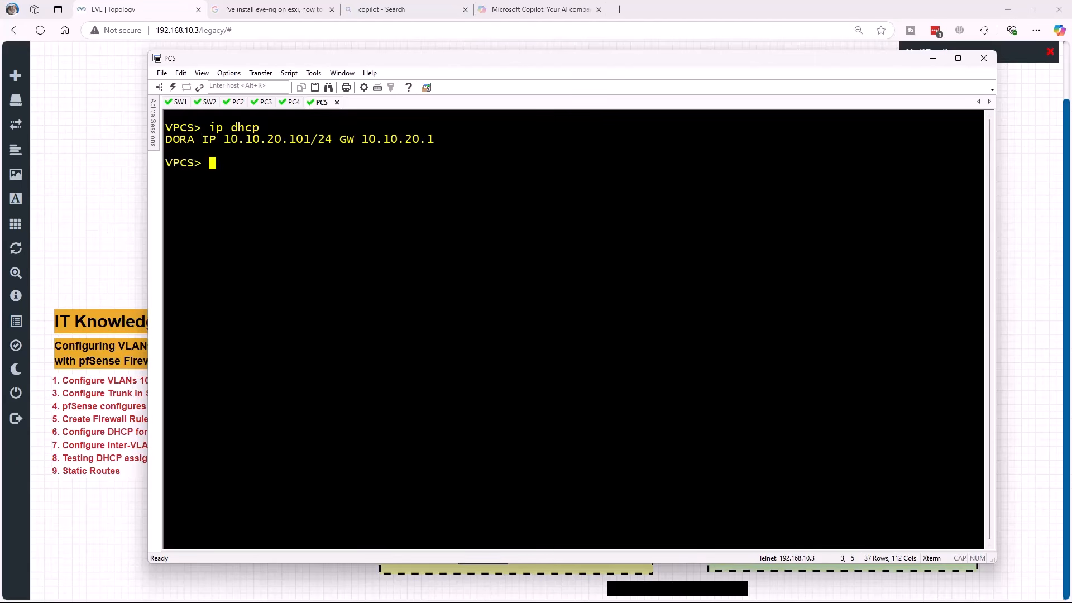
# - Display PC5's IP configuration with "show ip"
pyautogui.write('show ip')
pyautogui.press('Return')
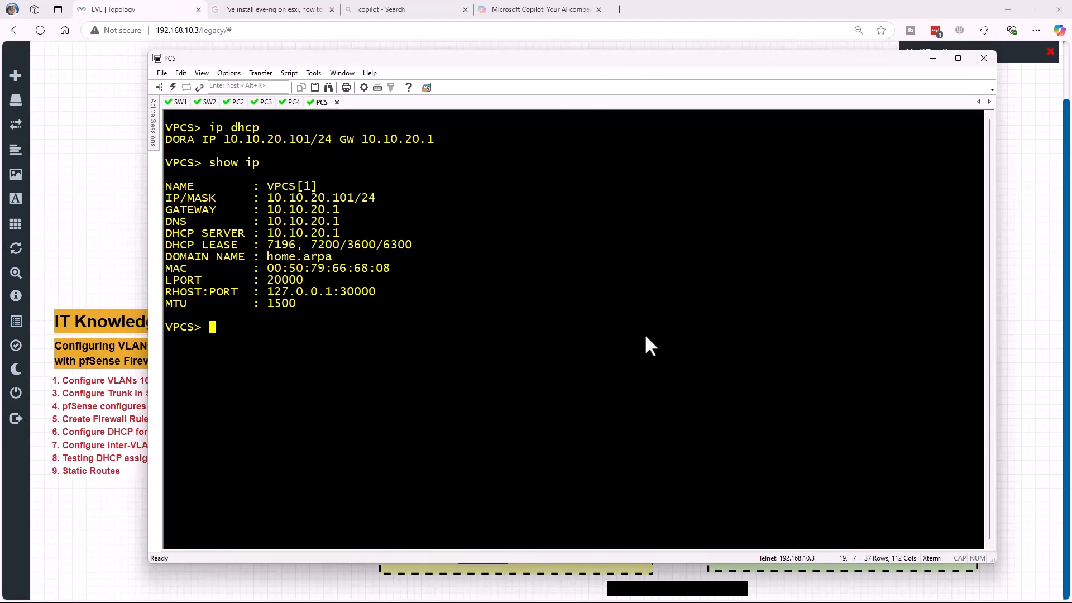
# - Check PC2's assigned address in its session and ping it from PC5 with "ping 10.10.10.100"
pyautogui.click(237, 102)
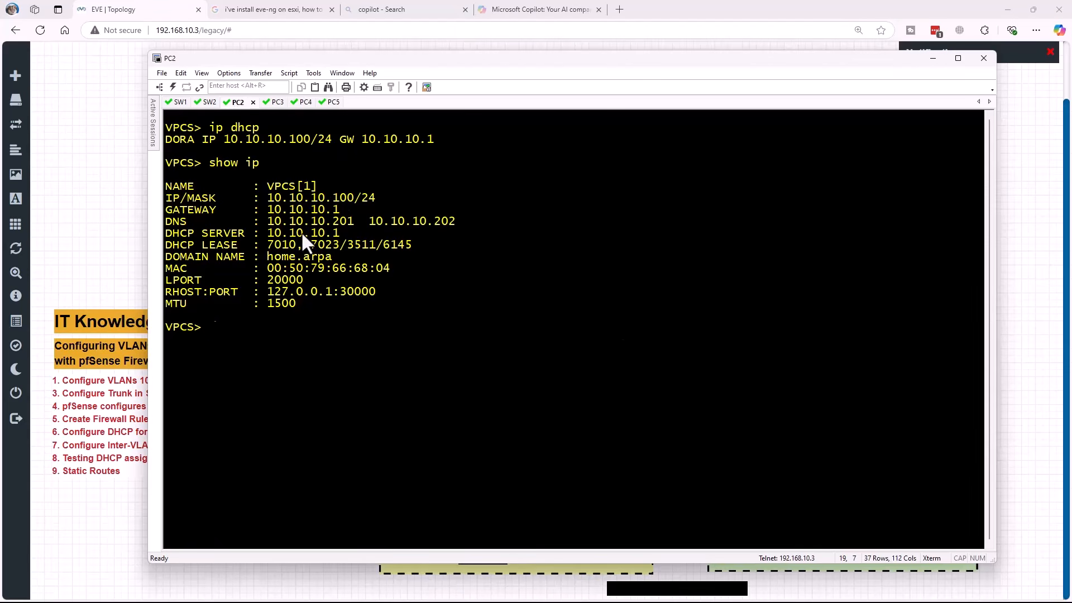
pyautogui.moveTo(268, 198); pyautogui.dragTo(355, 199)
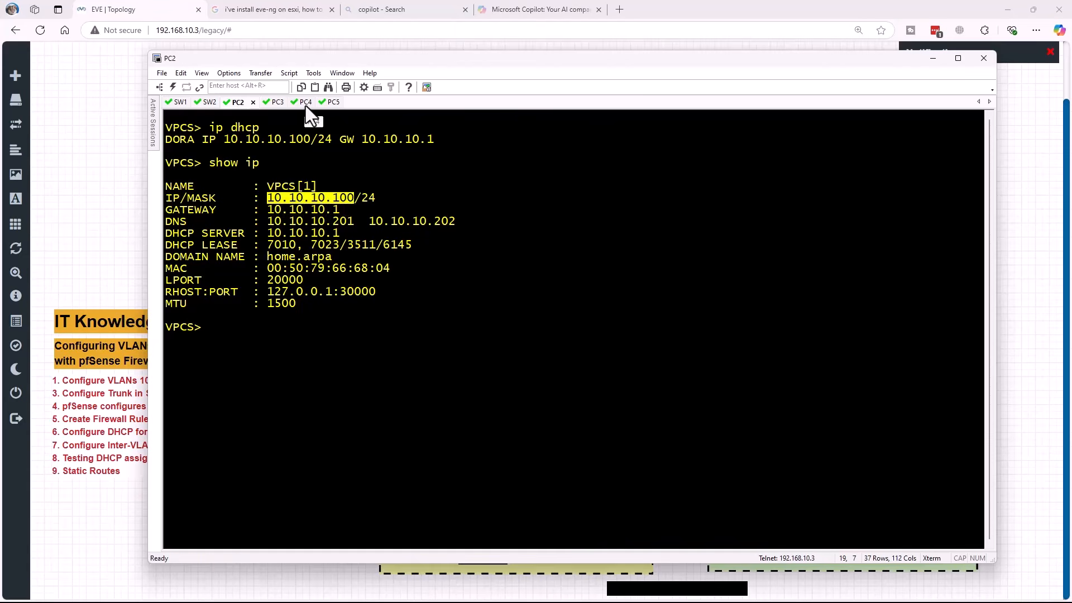
pyautogui.click(330, 103)
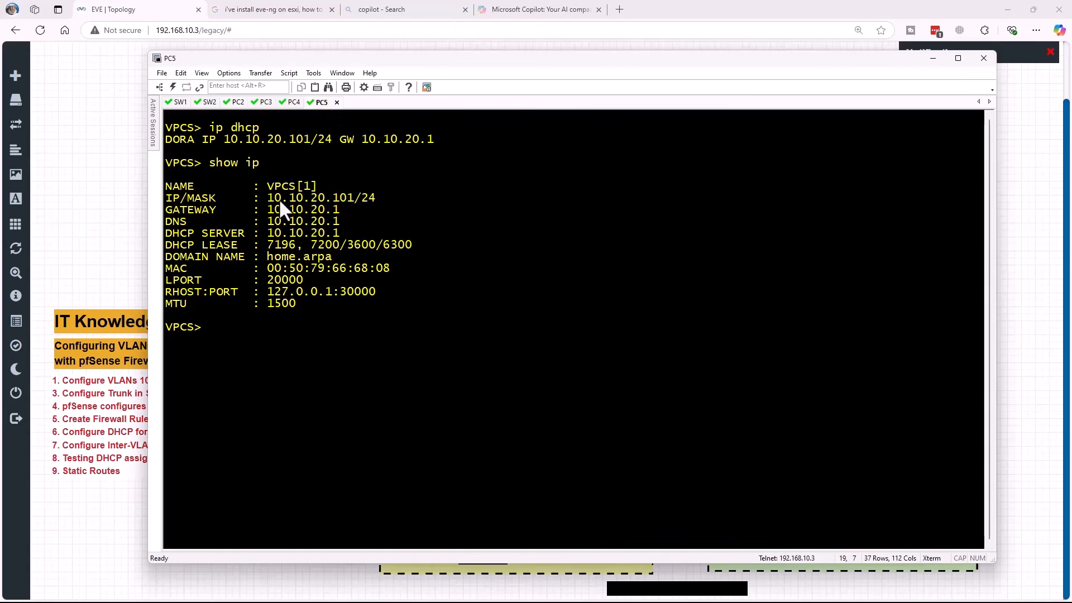
pyautogui.moveTo(263, 199); pyautogui.dragTo(349, 199)
pyautogui.click(333, 339)
pyautogui.write('ping 10.10.10.100')
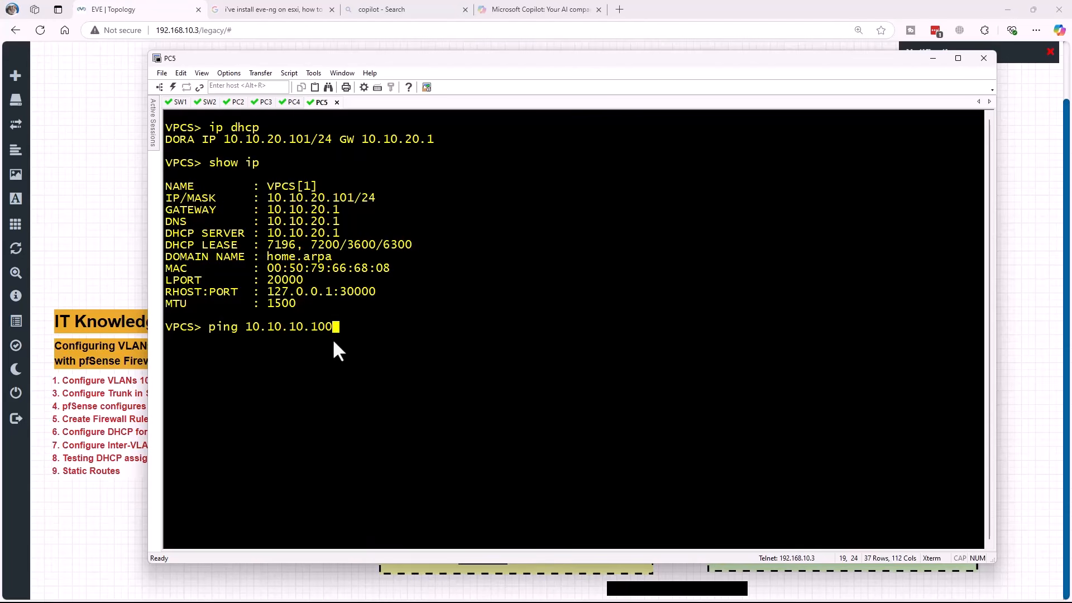
pyautogui.press('Return')
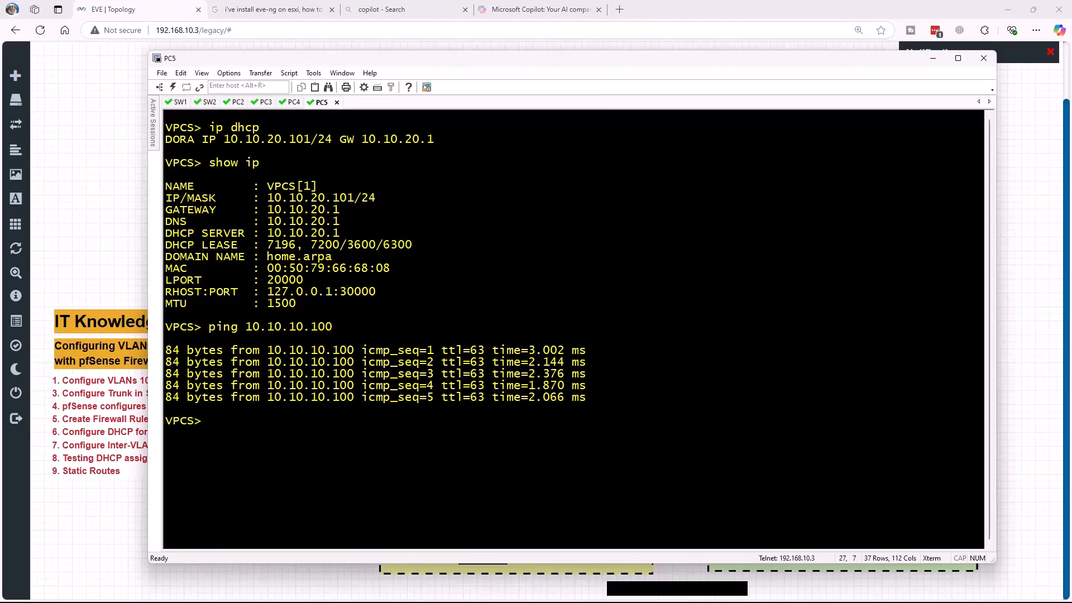
# - Ping PC5 from PC2 with "ping 10.10.20.101", checking the target address in PC5's session before running it
pyautogui.click(235, 102)
pyautogui.click(317, 401)
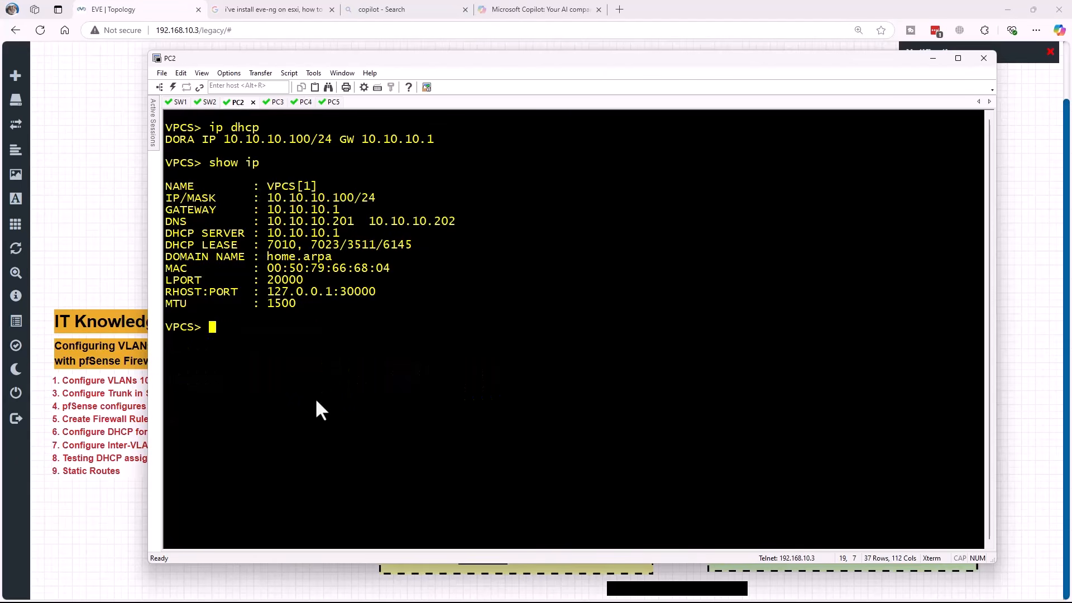
pyautogui.write('ping 10.10.20.101')
pyautogui.click(324, 103)
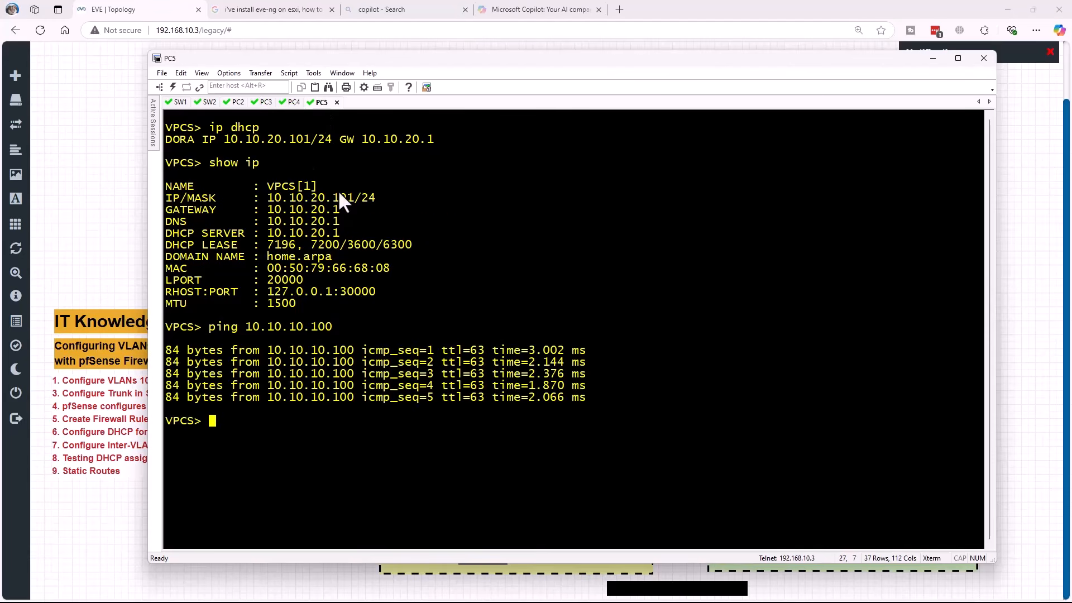
pyautogui.moveTo(268, 199); pyautogui.dragTo(354, 200)
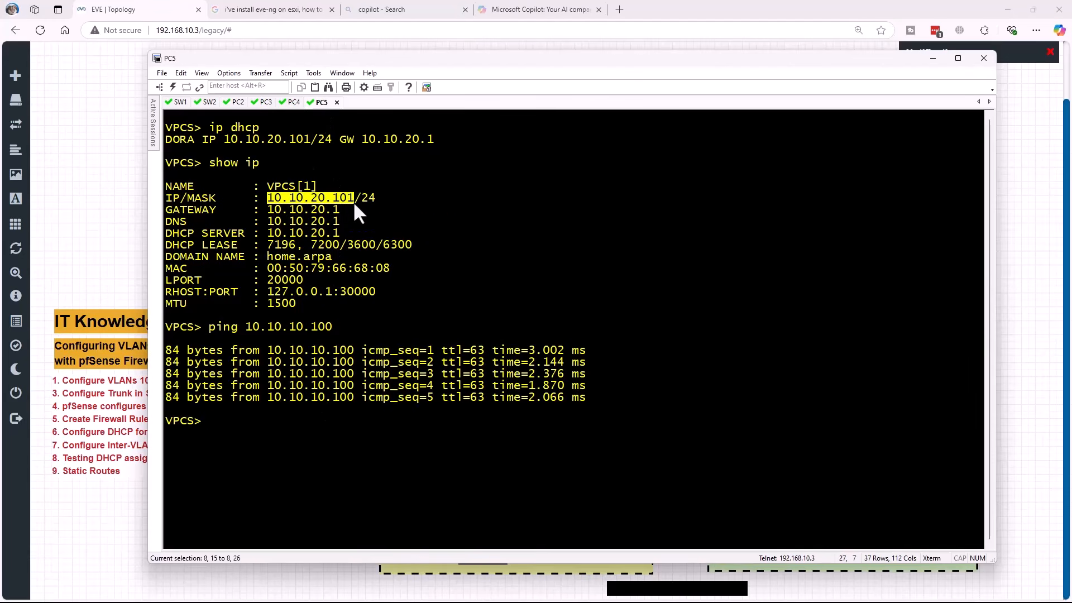
pyautogui.click(234, 102)
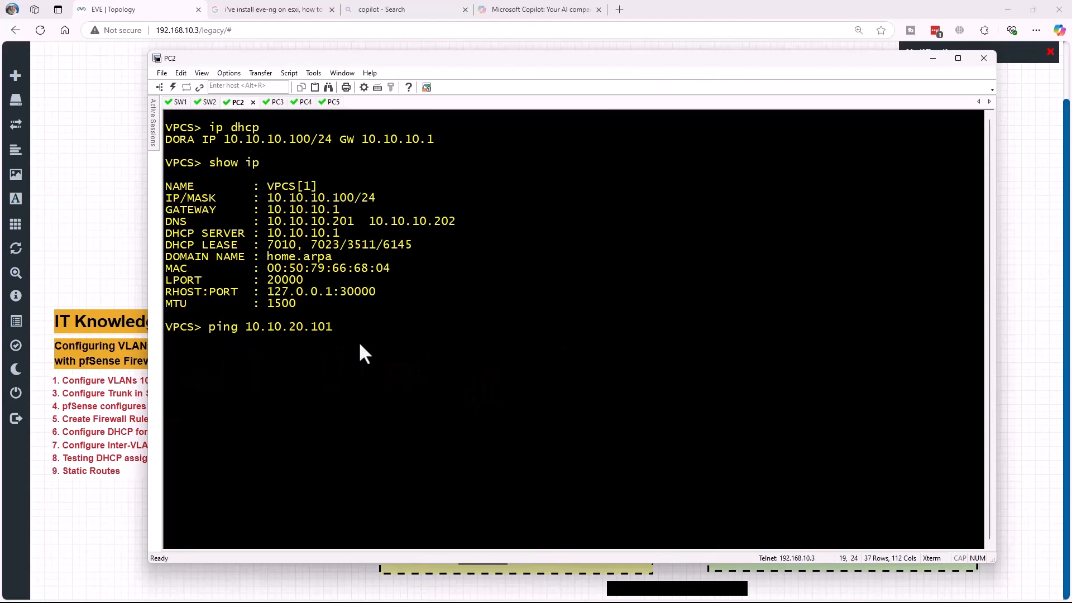
pyautogui.press('Return')
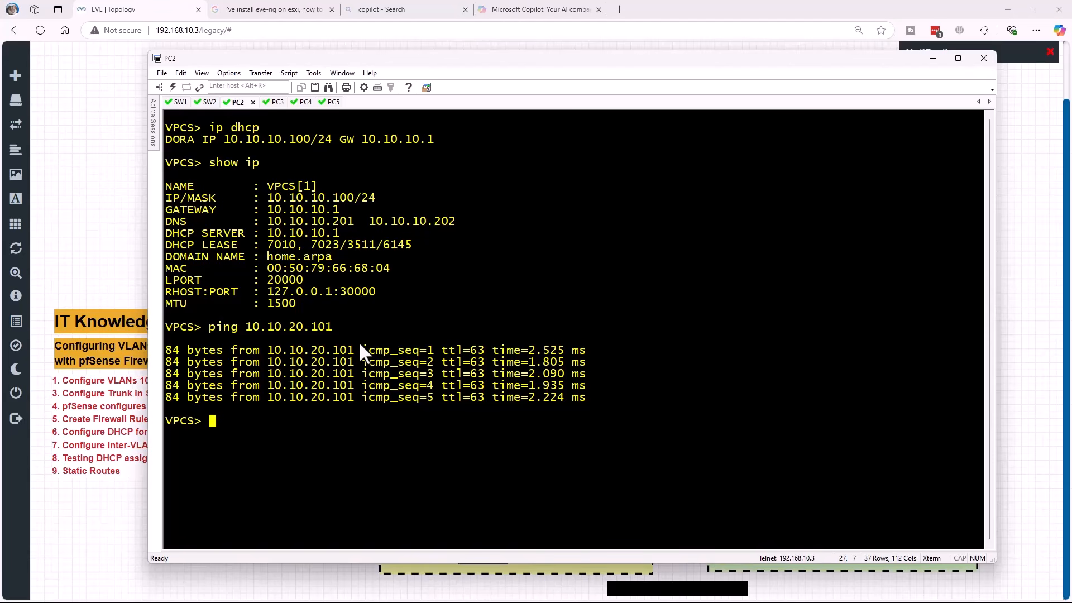
# - Switch to the pfSense web interface on Win10-PC1 and view the DHCP leases and the leases in use
pyautogui.hotkey('alt', 'Tab')
pyautogui.click(584, 161)
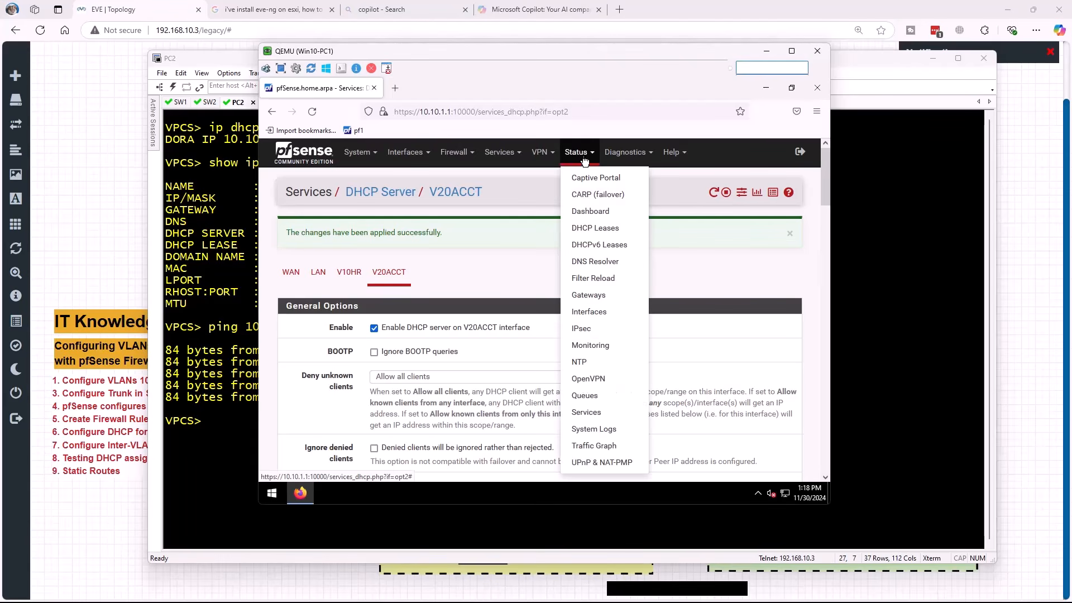
pyautogui.click(581, 228)
pyautogui.scroll(-1, 569, 306)
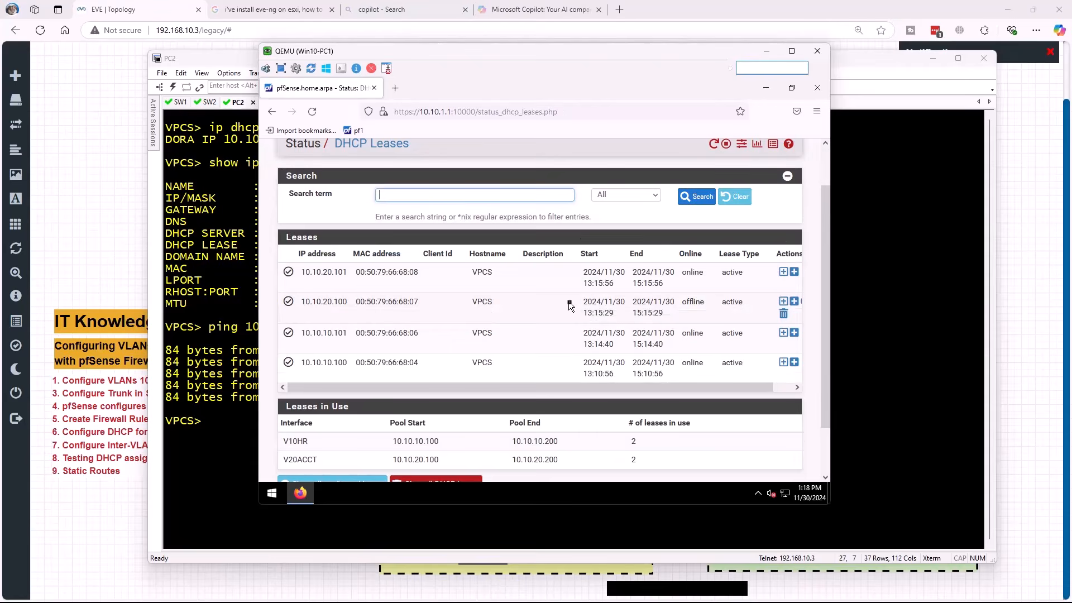
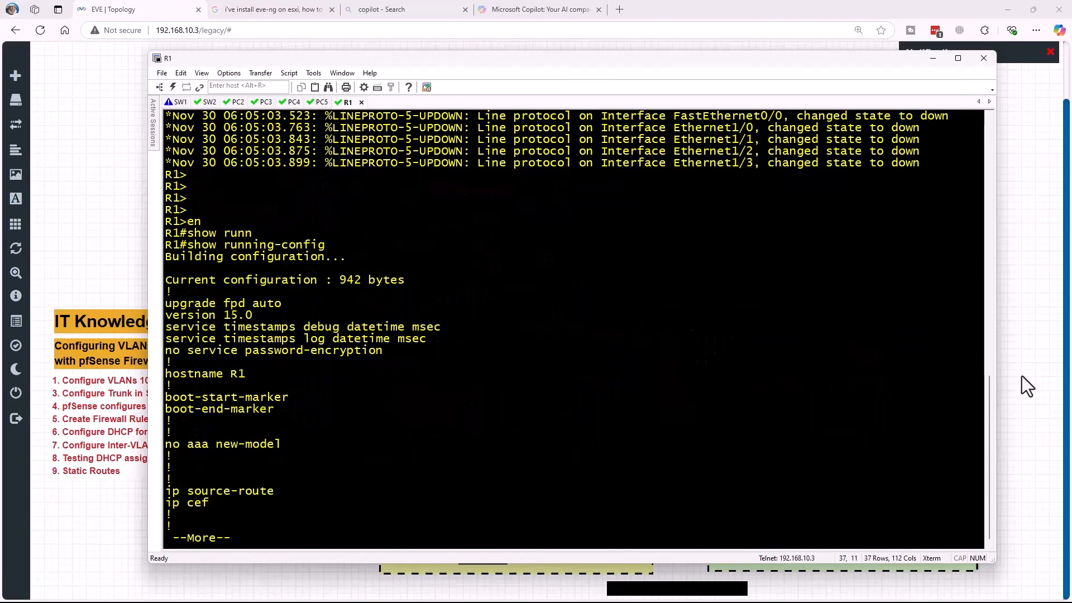
# - Page through R1's running configuration to examine the Ethernet1/0 and Ethernet1/1 interface settings, and leave the listing
pyautogui.press('space')
pyautogui.press('space')
pyautogui.moveTo(238, 361); pyautogui.dragTo(329, 395)
pyautogui.moveTo(176, 433); pyautogui.dragTo(345, 465)
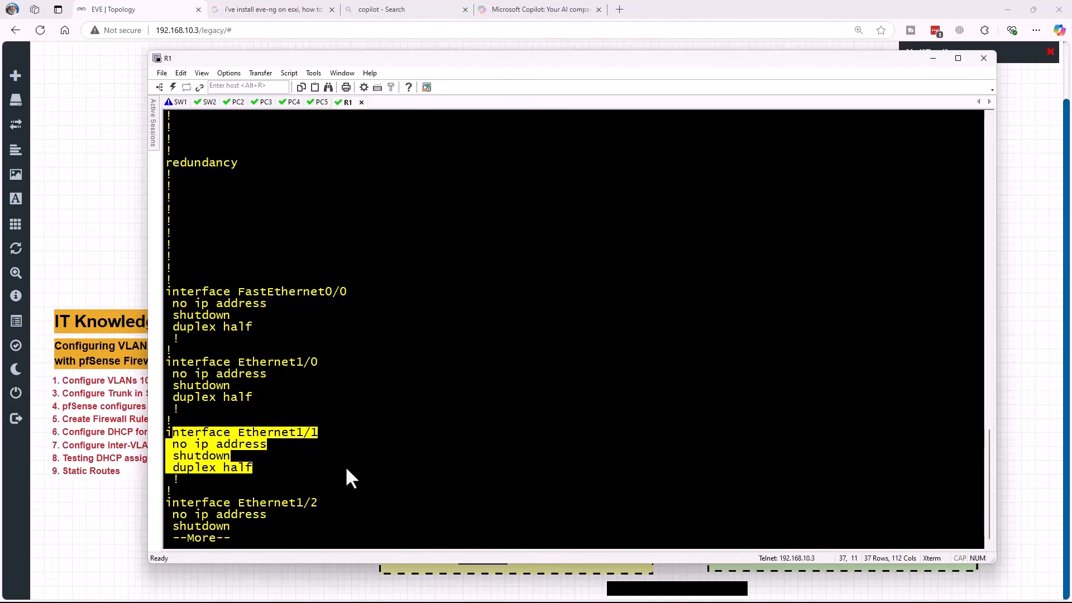
pyautogui.press('q')
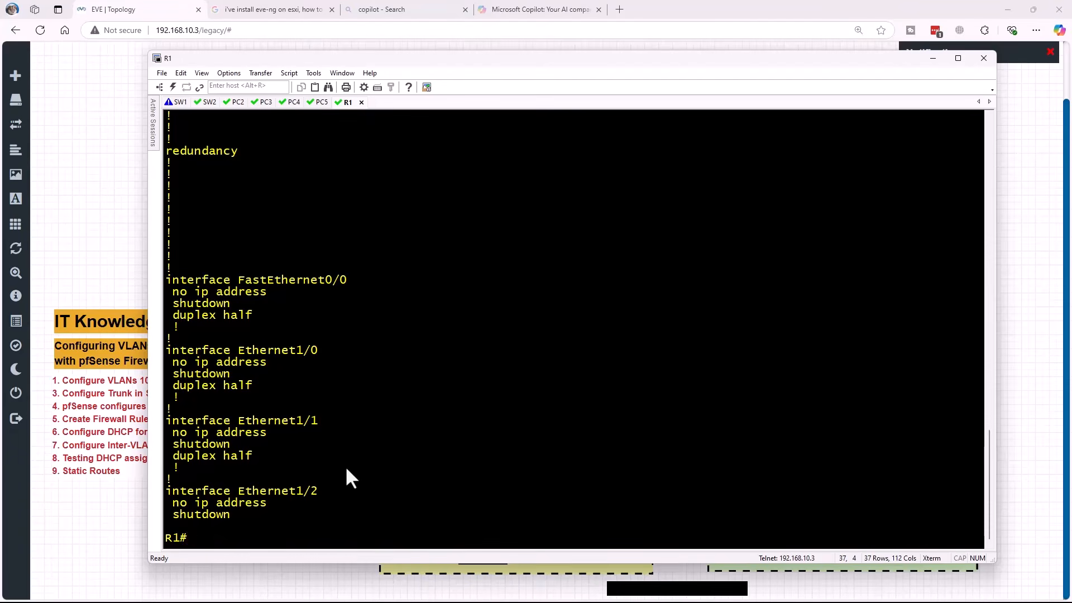
# - In R1's configuration mode, assign IP address 10.10.1.2 with mask 255.255.255.0 to interface Ethernet1/0
pyautogui.write('conf t')
pyautogui.press('Return')
pyautogui.write('interf')
pyautogui.press('Tab')
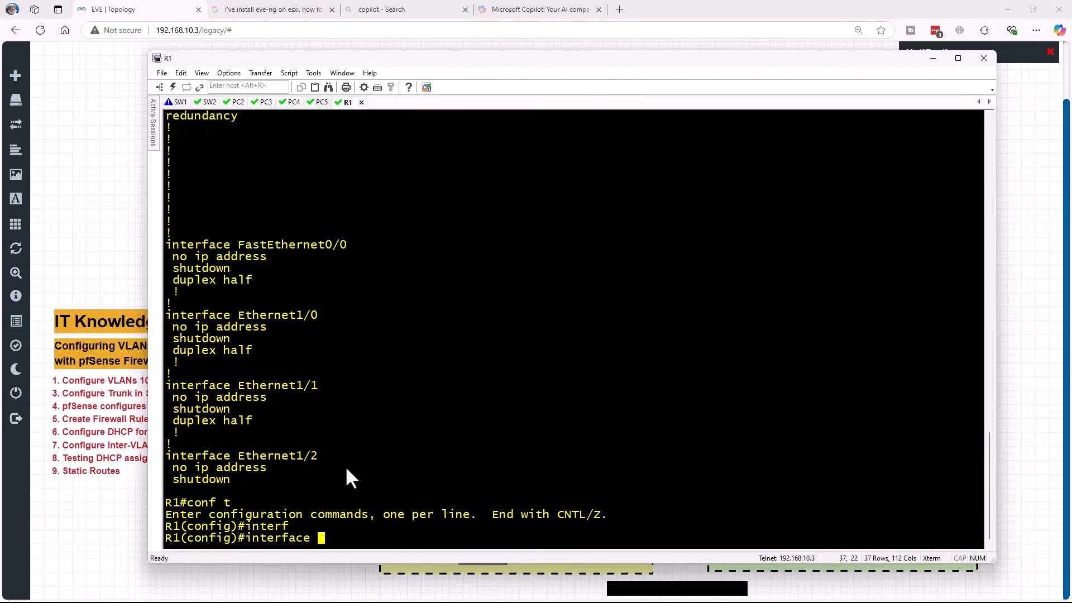
pyautogui.write('ether1/0')
pyautogui.press('Return')
pyautogui.press('Return')
pyautogui.press('Return')
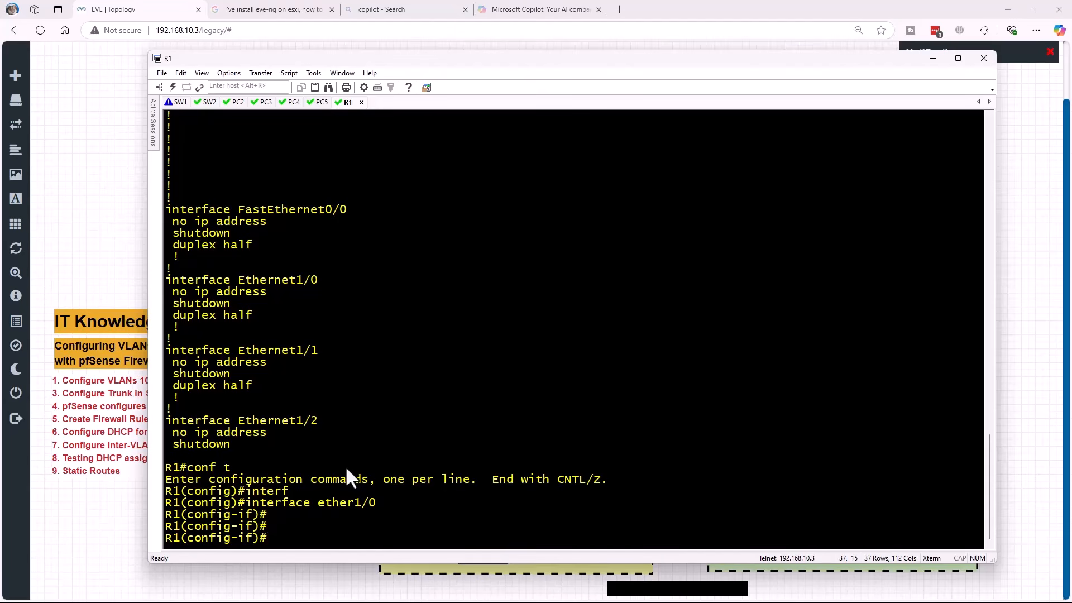
pyautogui.write('ip add')
pyautogui.press('Tab')
pyautogui.write('10.10.1.2 255.255.255.0')
pyautogui.press('Return')
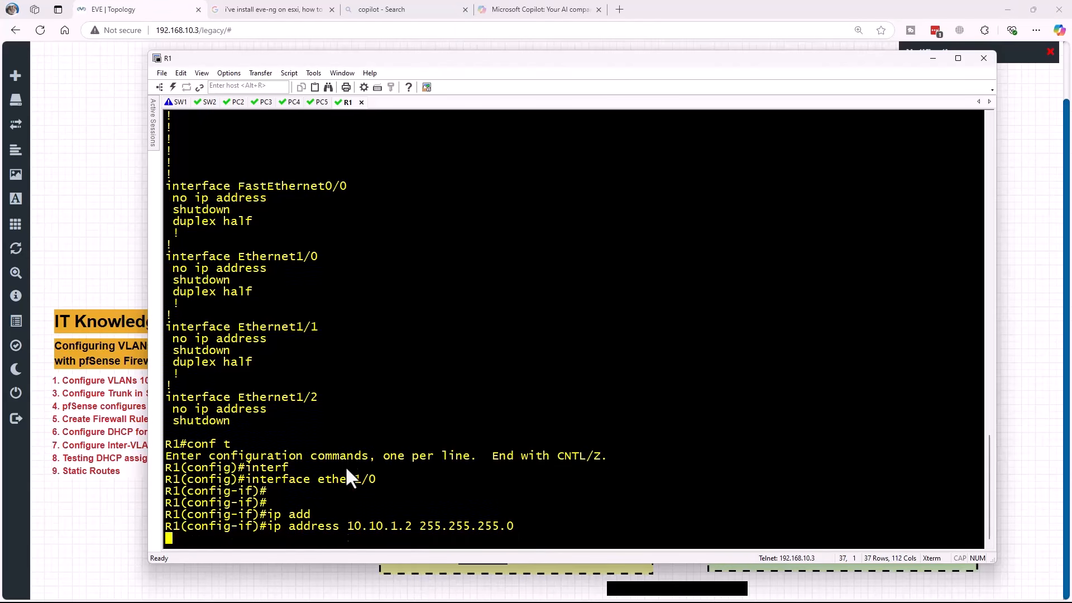
# - Set R1's Ethernet1/0 to full duplex and enable it with "no shut"
pyautogui.write('dup')
pyautogui.press('Tab')
pyautogui.write('full')
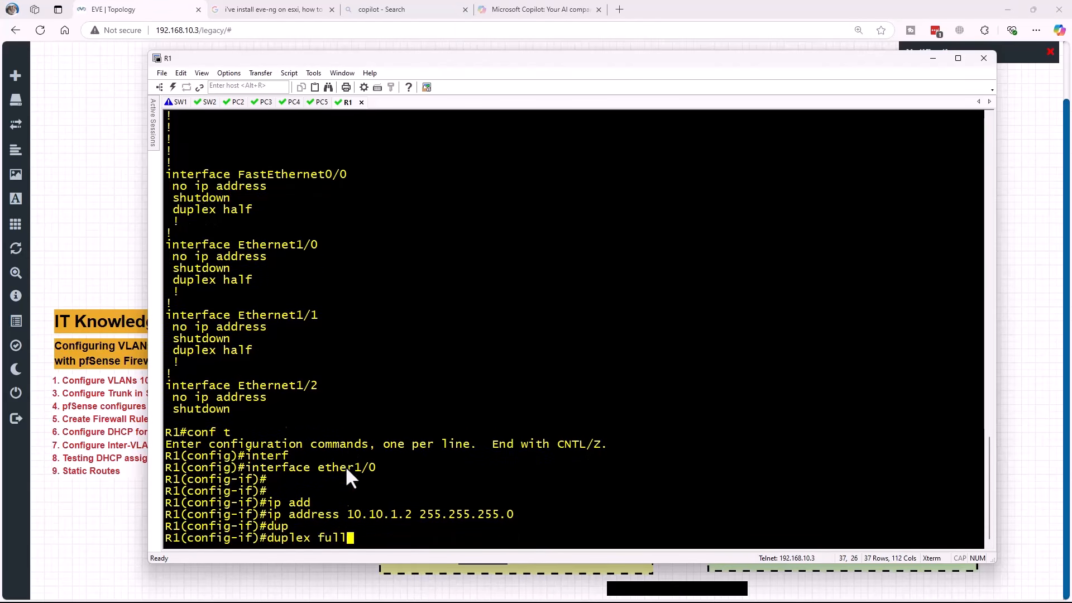
pyautogui.press('Return')
pyautogui.write('no shut')
pyautogui.press('Return')
pyautogui.press('Return')
pyautogui.press('Return')
pyautogui.press('Return')
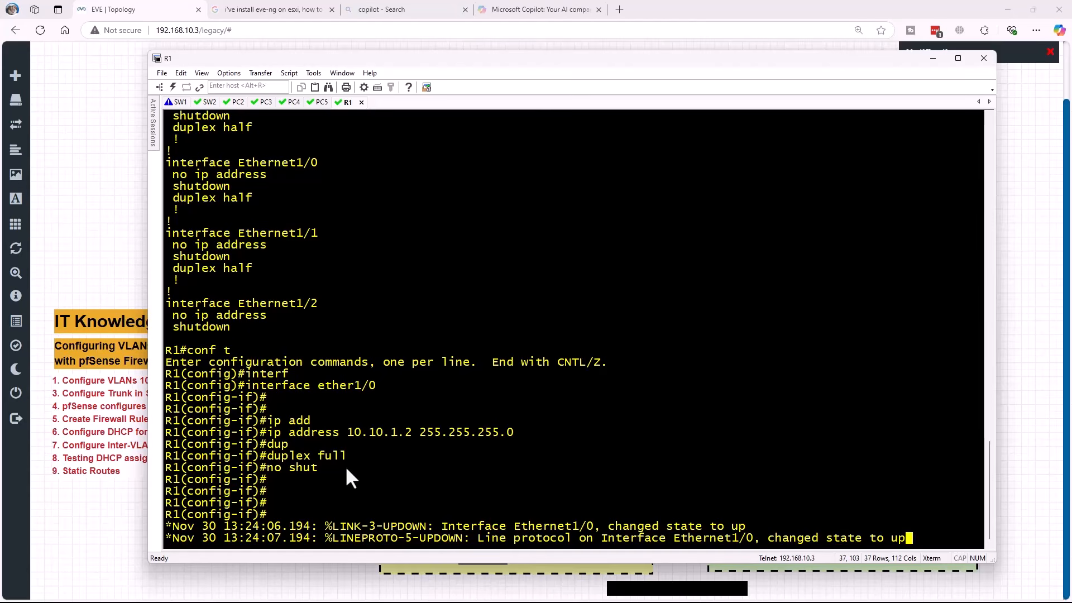
pyautogui.press('Return')
pyautogui.press('Return')
# - Assign IP address 10.10.30.1 with mask 255.255.255.0 to R1's interface Ethernet1/1
pyautogui.write('inter e1/1')
pyautogui.press('Return')
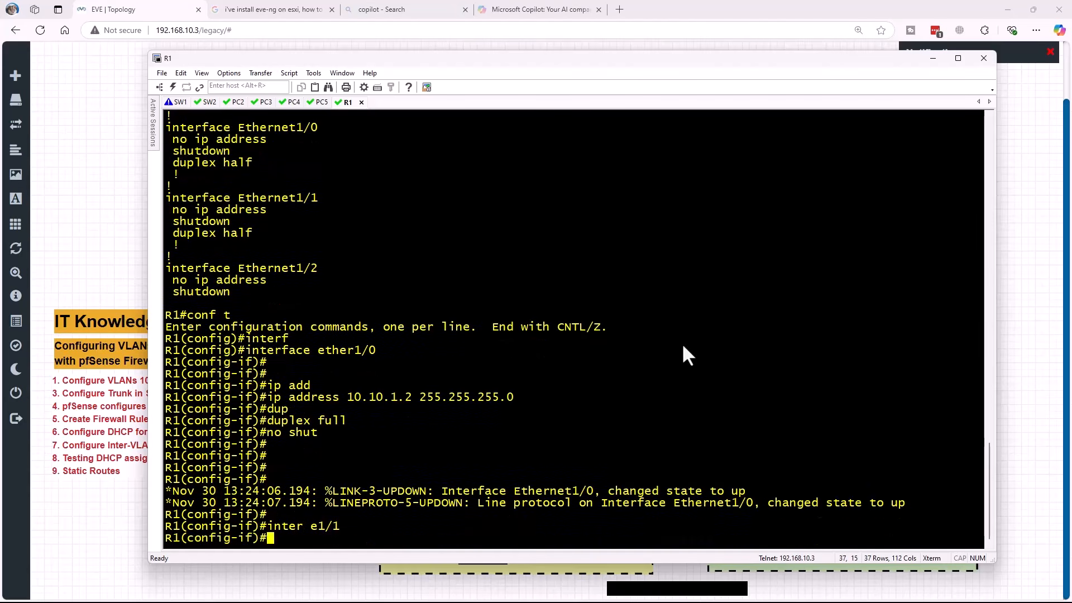
pyautogui.write('ip add')
pyautogui.press('Tab')
pyautogui.write('10.10.30.1')
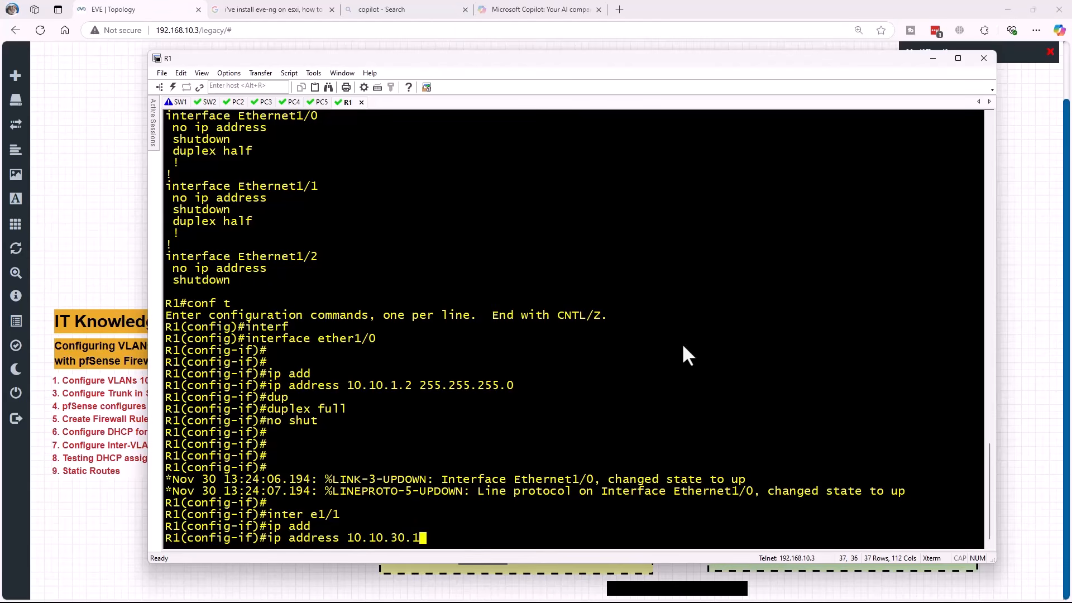
pyautogui.write(' 255.255.255.0')
pyautogui.press('Return')
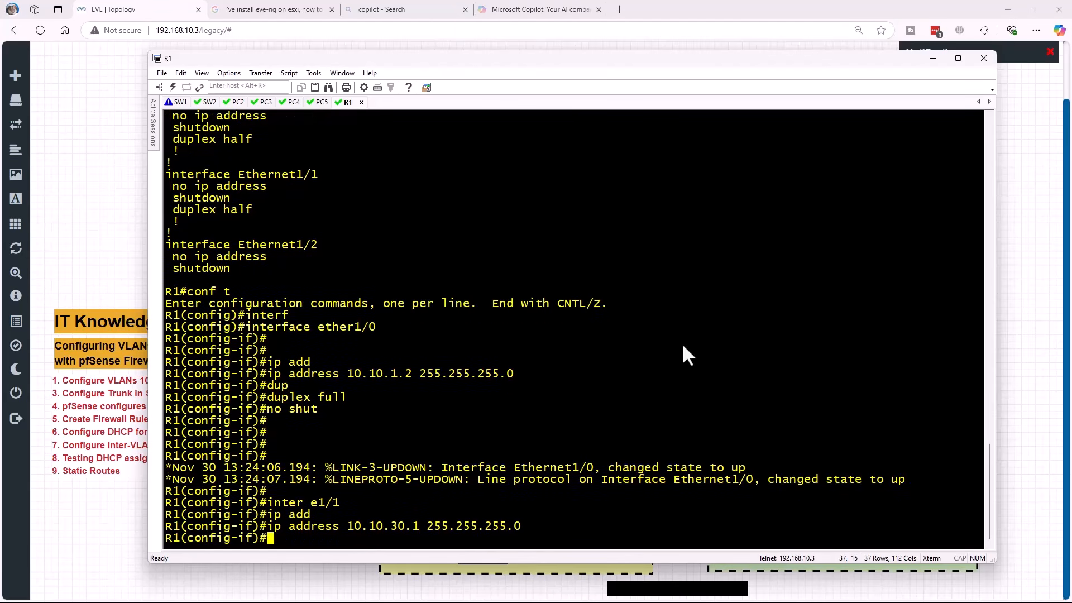
# - Set R1's Ethernet1/1 to full duplex and enable it with "no shut"
pyautogui.write('dup')
pyautogui.press('Tab')
pyautogui.write('full')
pyautogui.press('Return')
pyautogui.write('no shut')
pyautogui.press('Return')
pyautogui.press('Return')
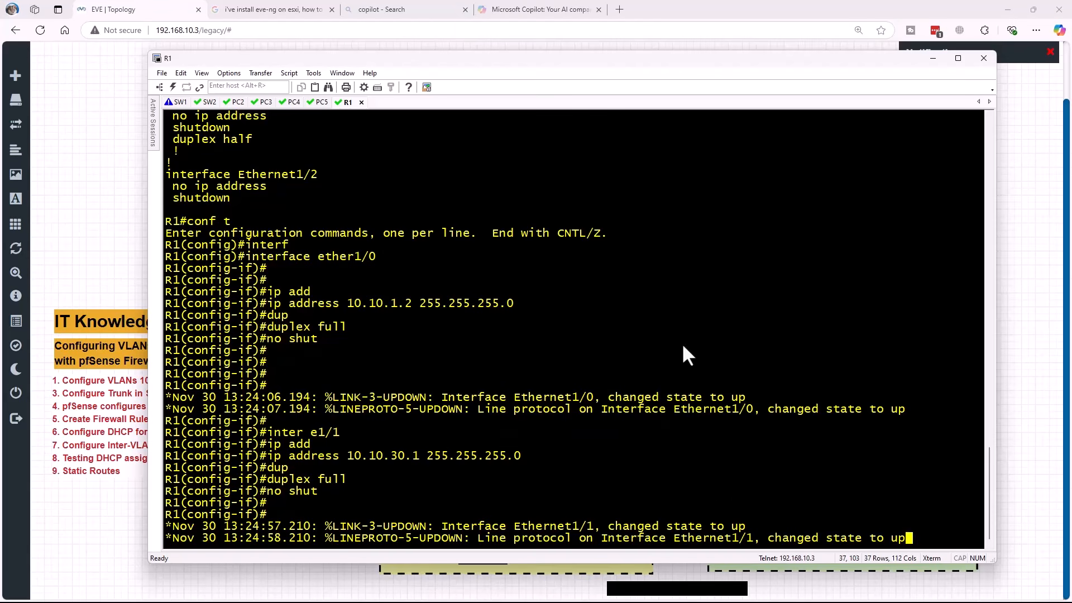
pyautogui.press('Return')
pyautogui.press('Return')
pyautogui.press('Return')
pyautogui.press('Return')
# - Check the addresses and duplex settings of Ethernet1/0 and Ethernet1/1 in R1's configuration with "do show run"
pyautogui.write('do show run')
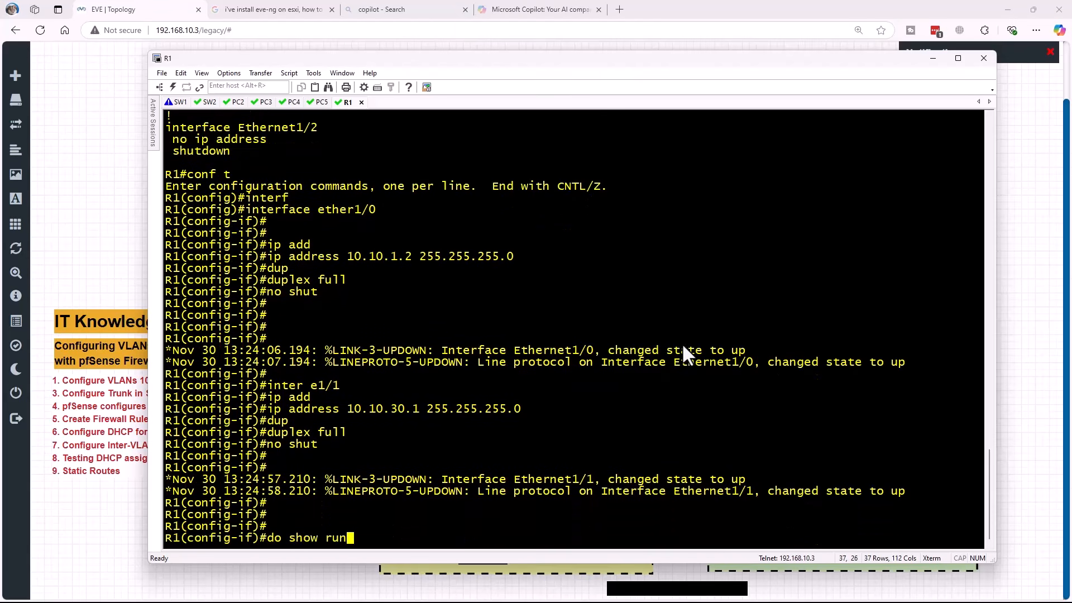
pyautogui.press('Return')
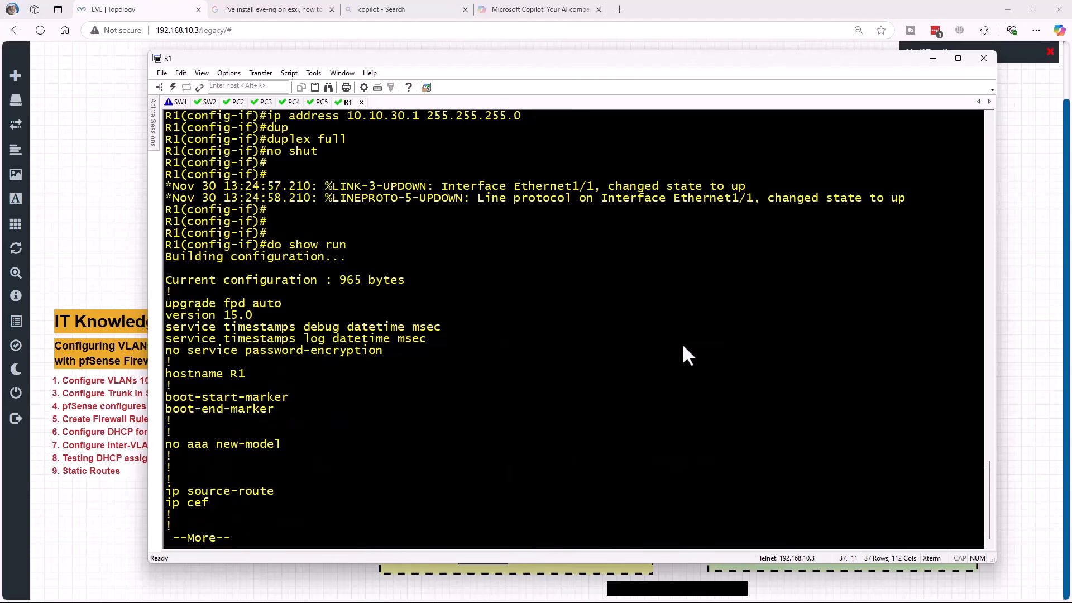
pyautogui.press('space')
pyautogui.press('space')
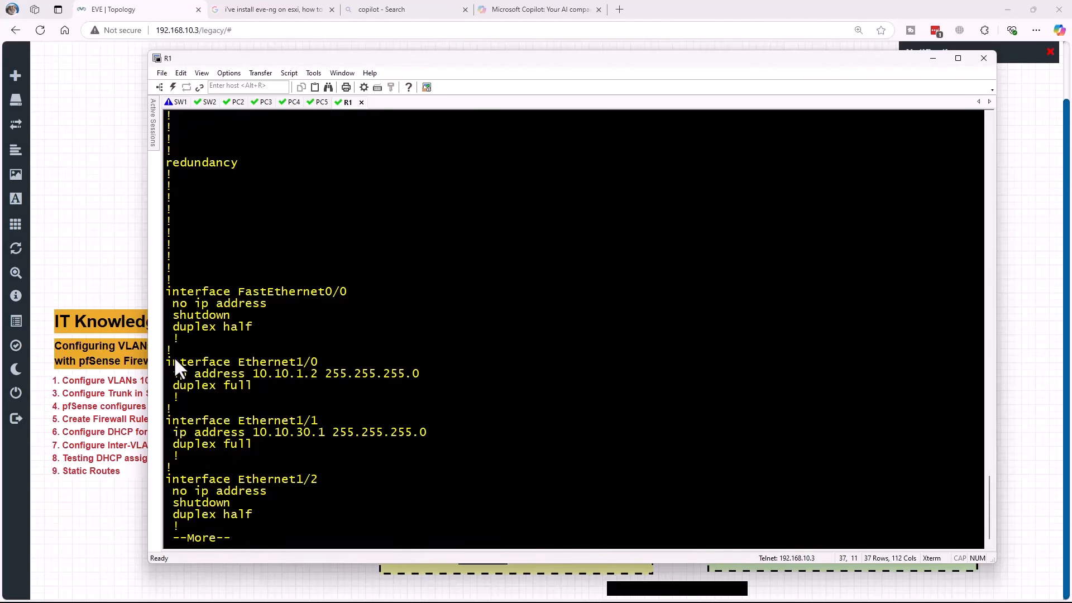
pyautogui.moveTo(166, 360); pyautogui.dragTo(457, 384)
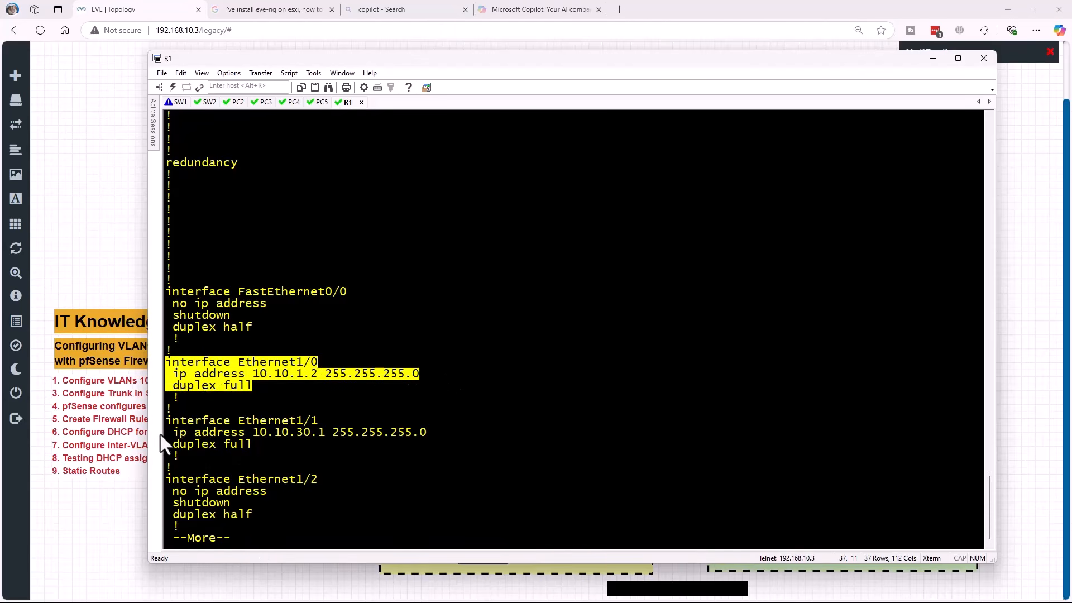
pyautogui.moveTo(168, 422); pyautogui.dragTo(429, 434)
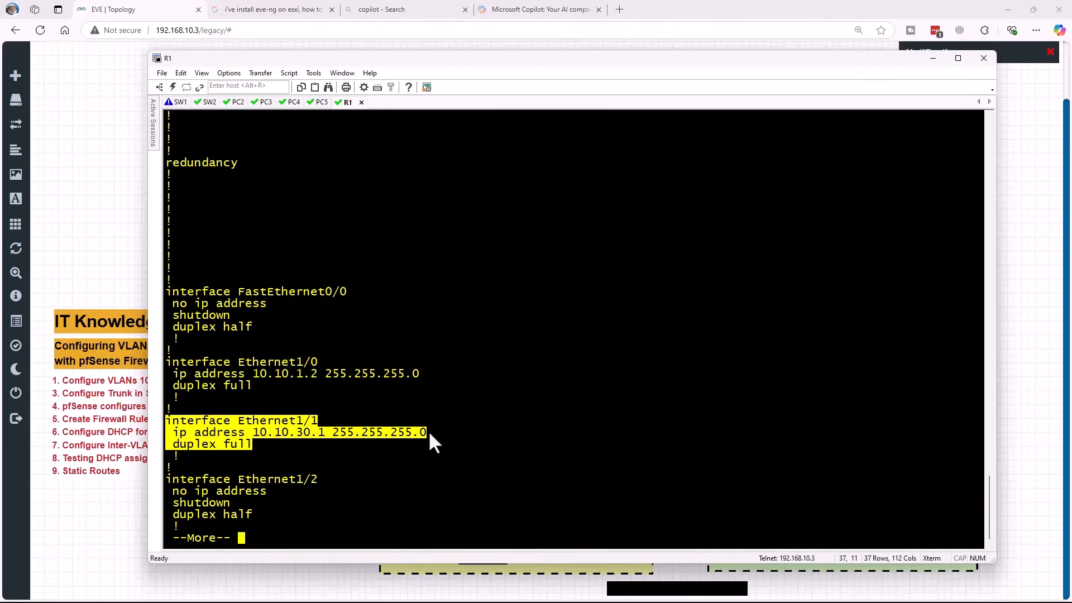
pyautogui.press('q')
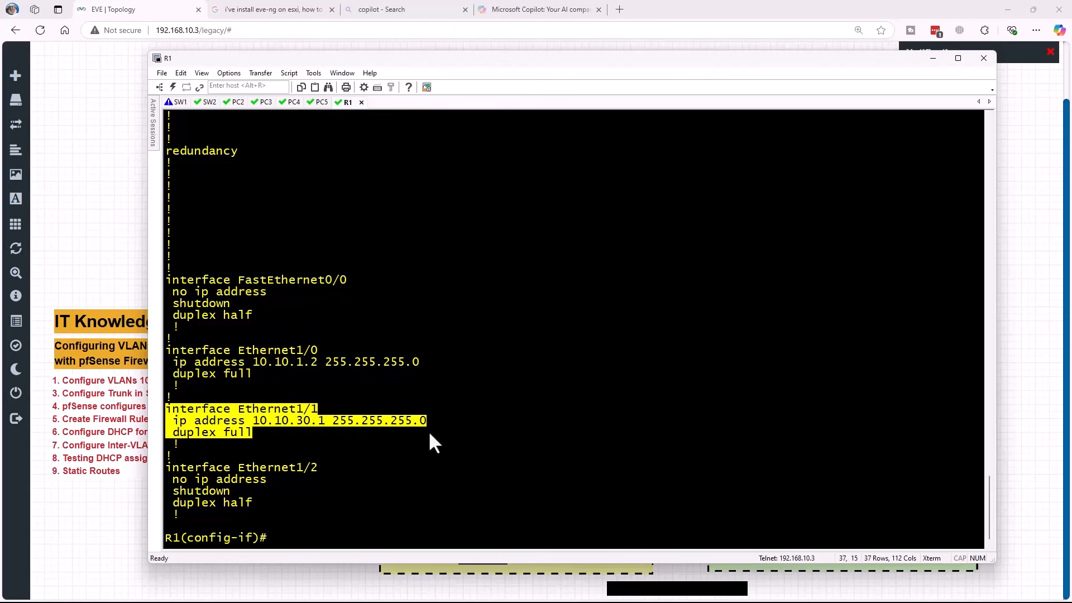
# - Save R1's configuration with "do wr"
pyautogui.press('Return')
pyautogui.press('Return')
pyautogui.press('Return')
pyautogui.write('do wr')
pyautogui.press('Return')
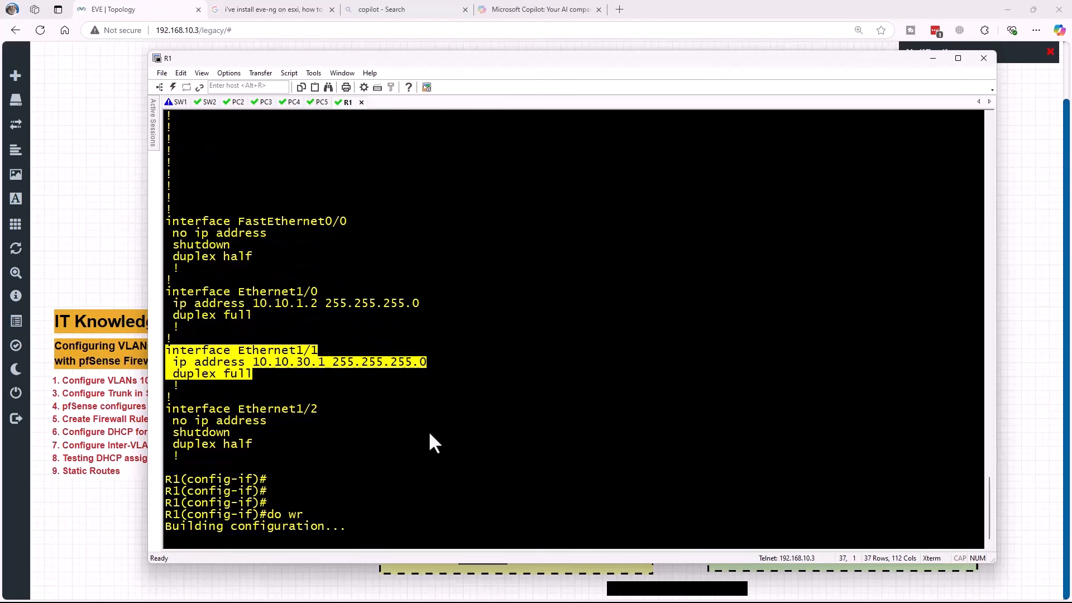
pyautogui.press('Return')
pyautogui.press('Return')
pyautogui.press('Return')
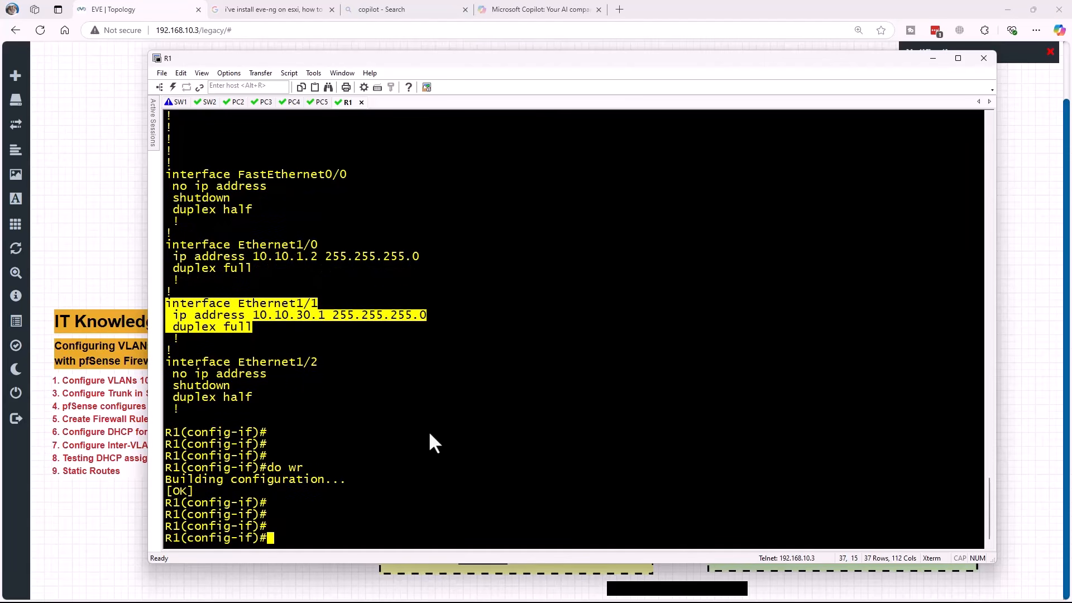
# - Open SecurePC1's console from the EVE topology and display its IP configuration with "show ip"
pyautogui.click(151, 564)
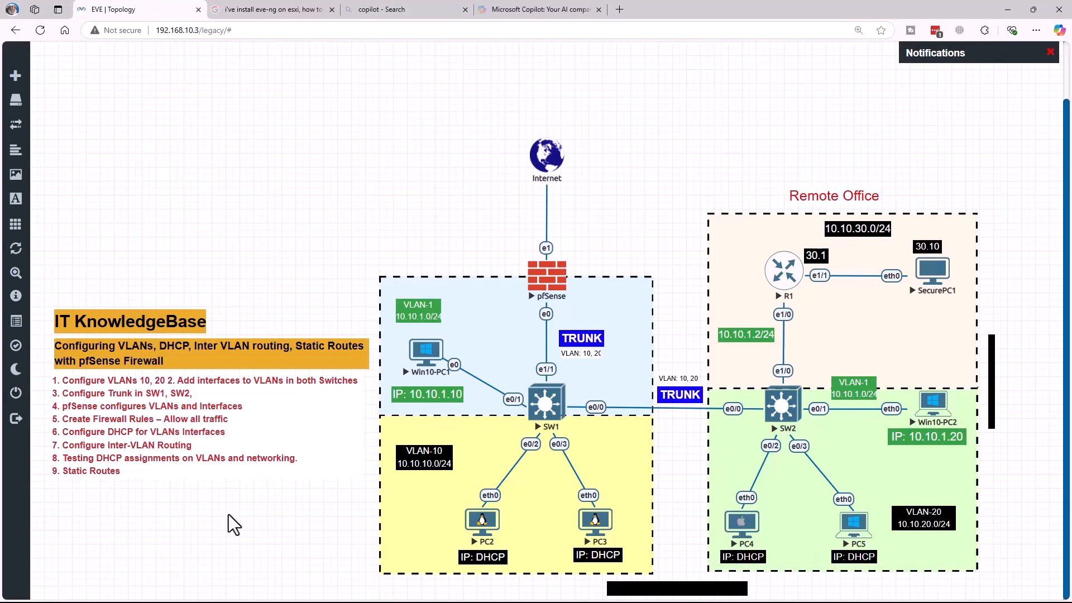
pyautogui.click(936, 279)
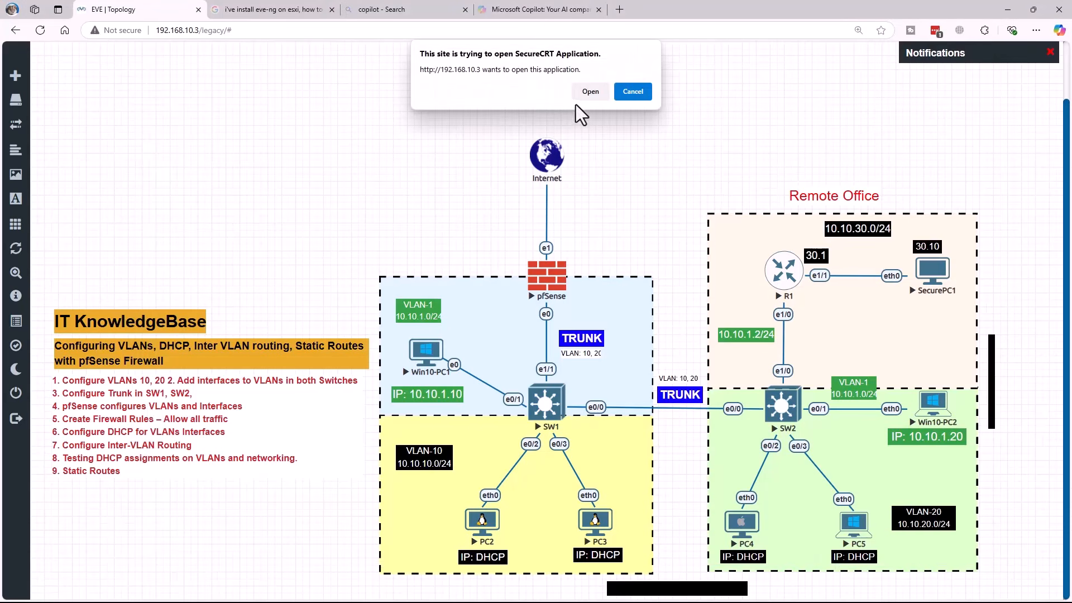
pyautogui.click(590, 91)
pyautogui.write('show ip')
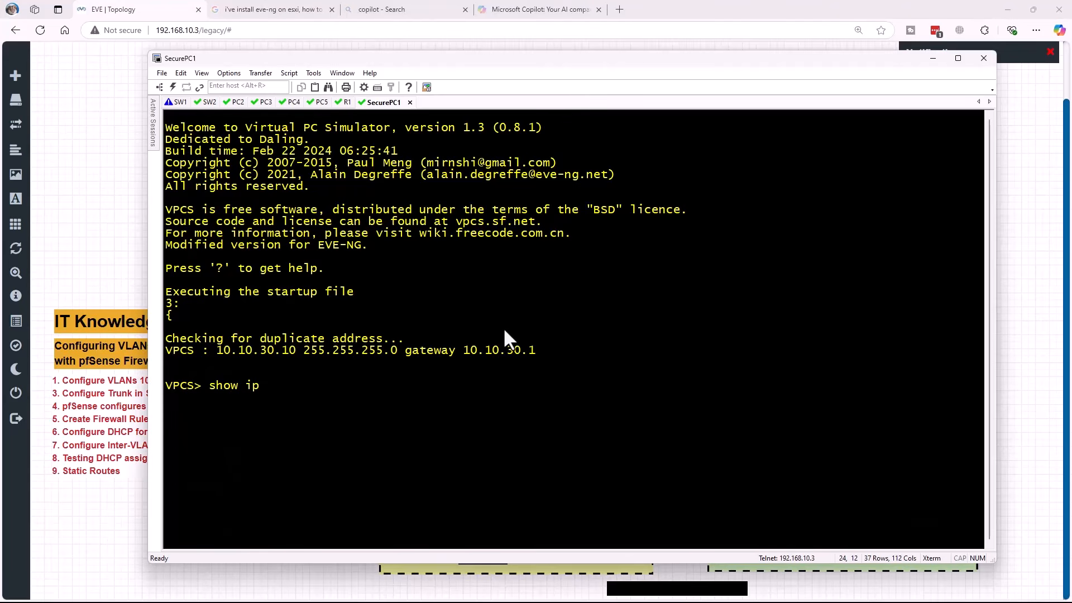
pyautogui.press('Return')
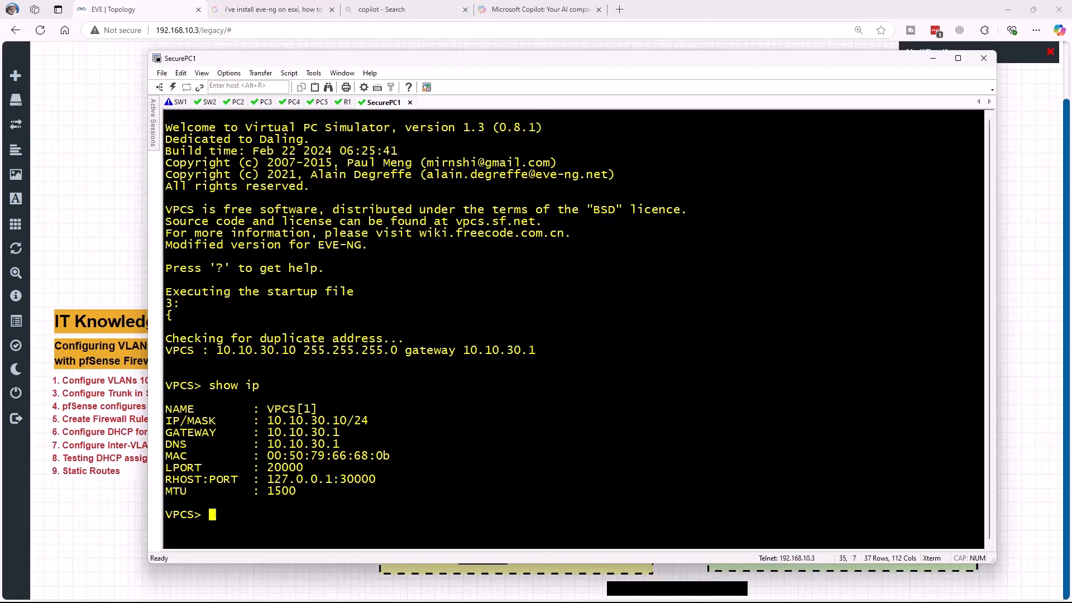
# - Switch to the pfSense web interface on Win10-PC1 and start a new routing gateway on the LAN interface
pyautogui.hotkey('alt', 'Tab')
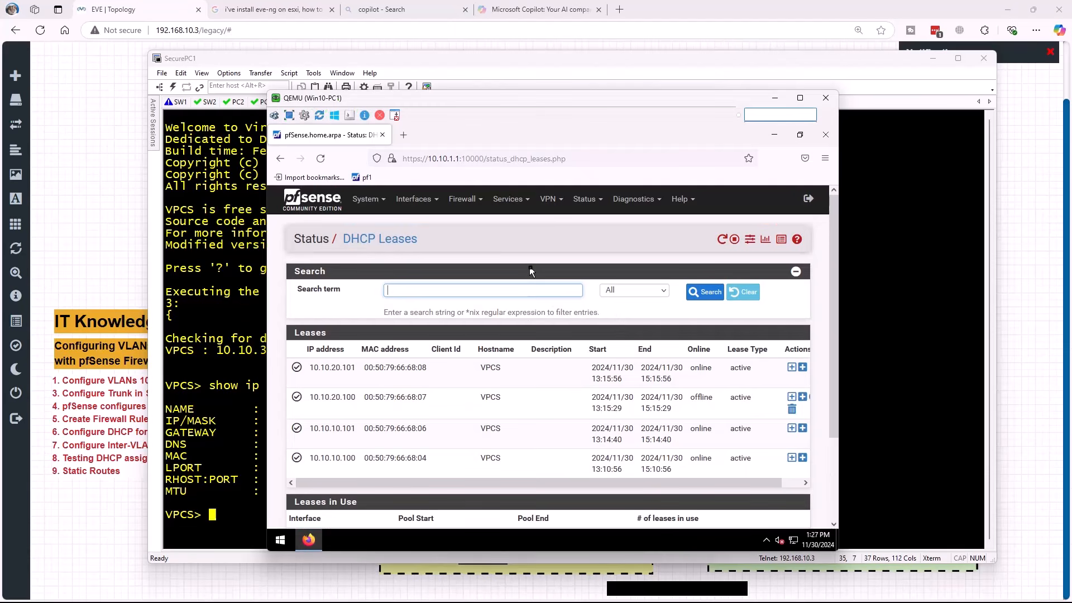
pyautogui.click(384, 212)
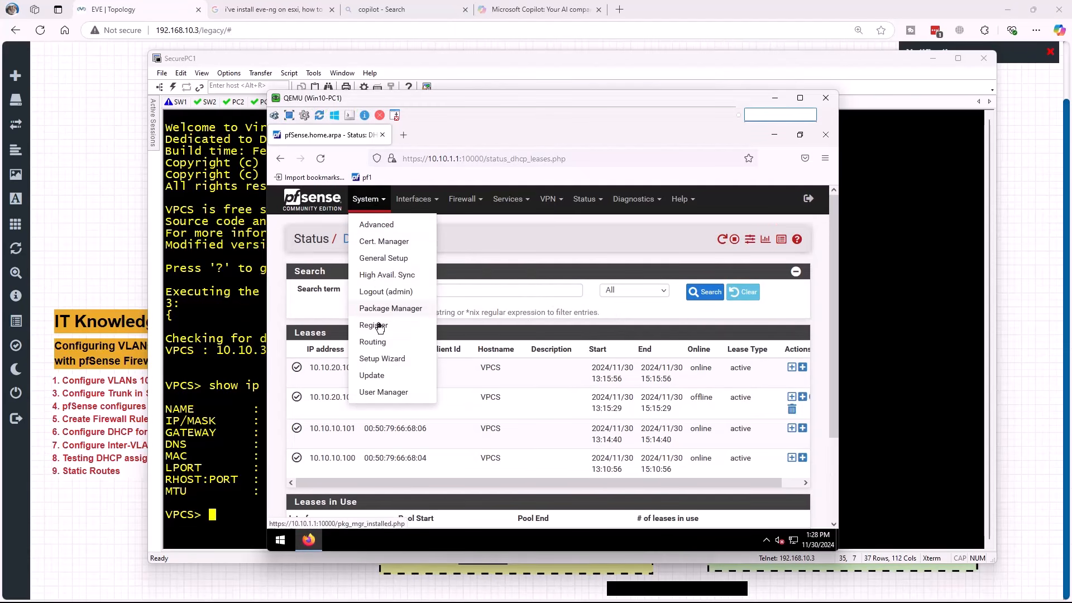
pyautogui.click(378, 341)
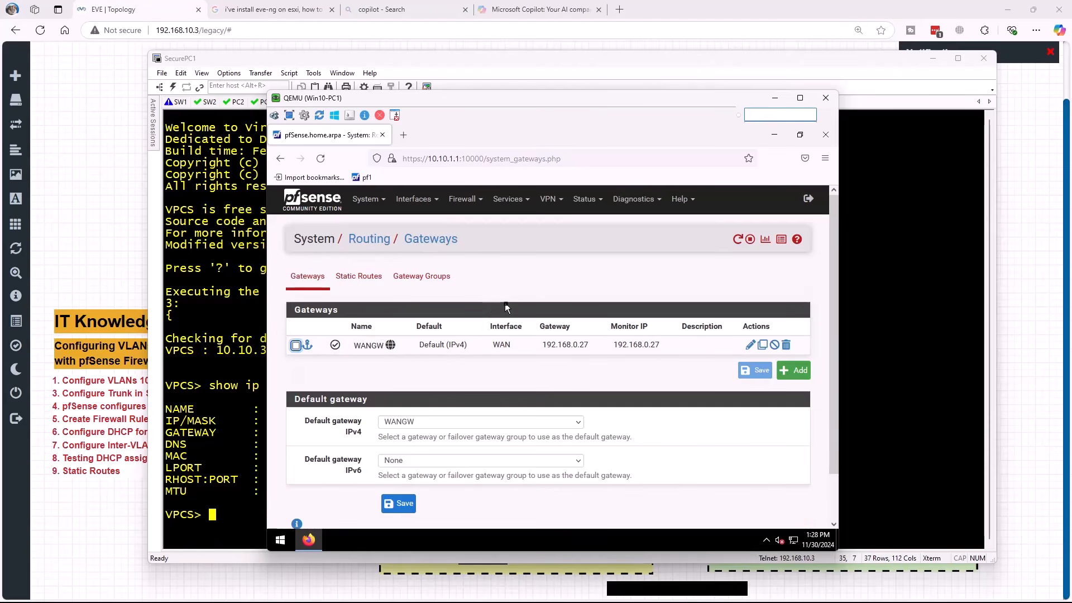
pyautogui.click(793, 371)
pyautogui.click(431, 332)
pyautogui.click(424, 366)
pyautogui.scroll(-2, 593, 352)
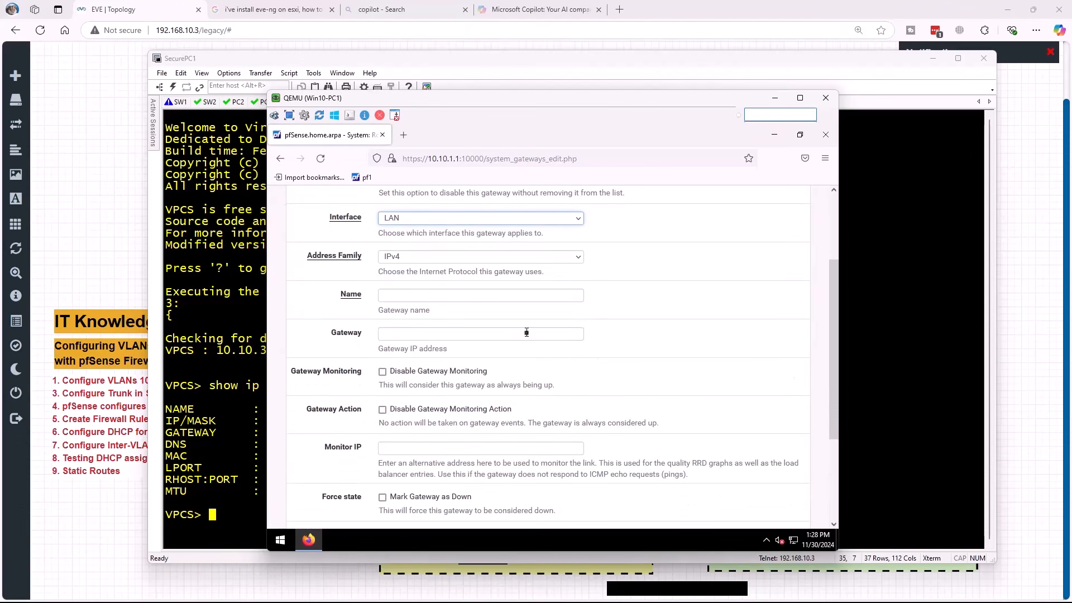
# - Name the new gateway RemoteOffice and set its gateway IP address to 10.10.1.2
pyautogui.click(422, 293)
pyautogui.write('RemoteOffice')
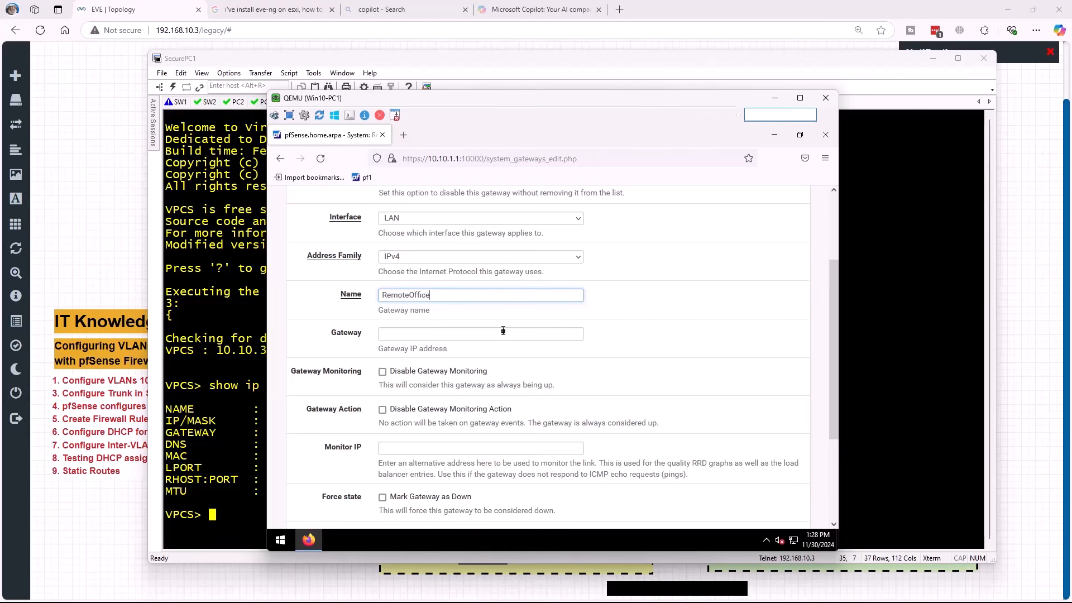
pyautogui.click(503, 330)
pyautogui.write('10.10.1.2')
pyautogui.press('Tab')
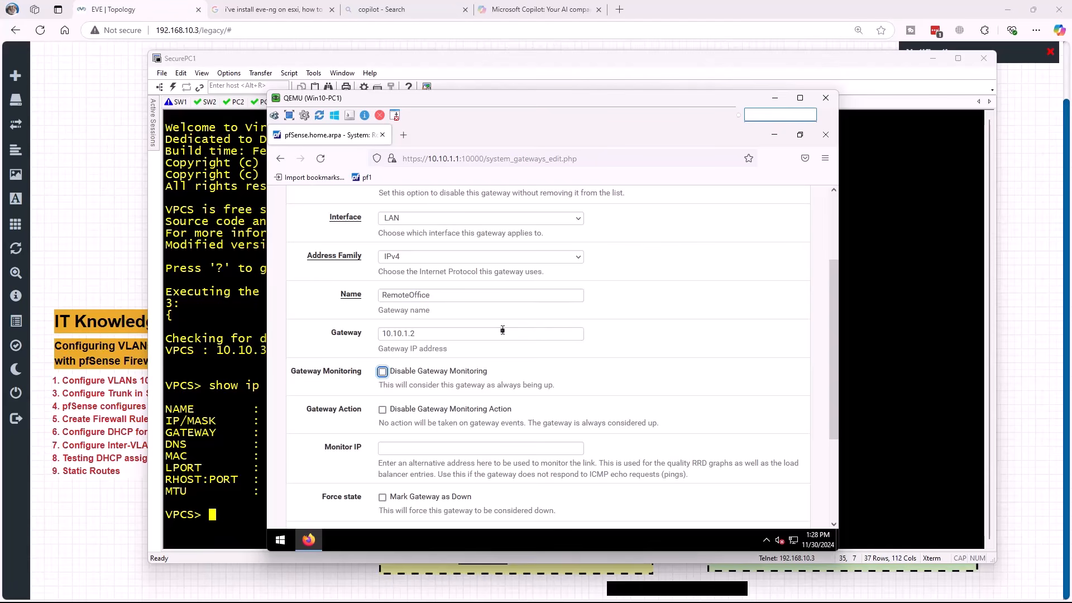
# - Enter "Remote Office" as the gateway's description, save it and apply the gateway changes
pyautogui.scroll(-3, 401, 359)
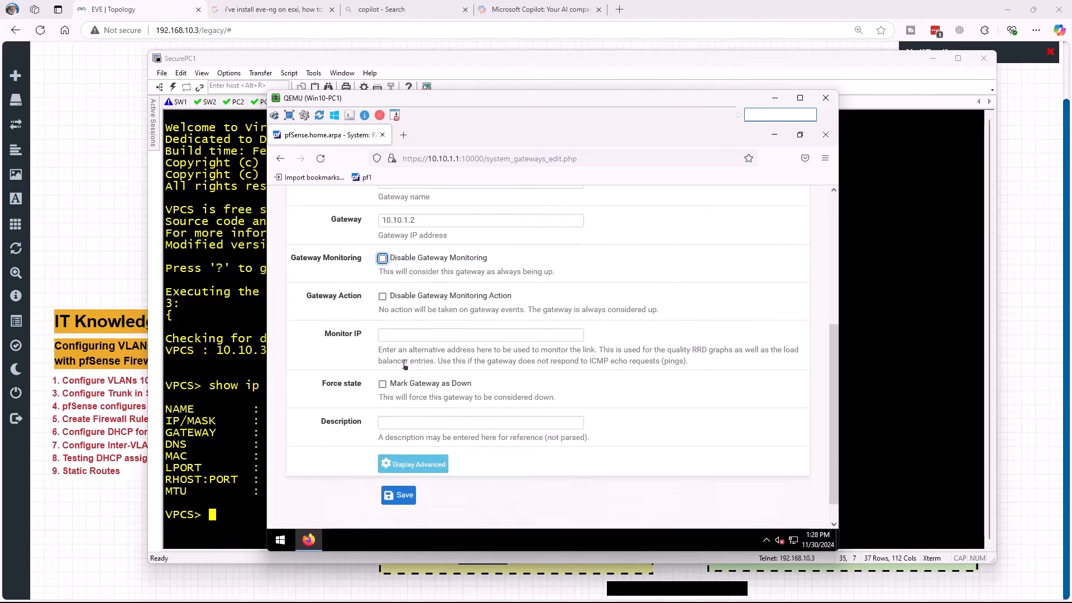
pyautogui.click(411, 397)
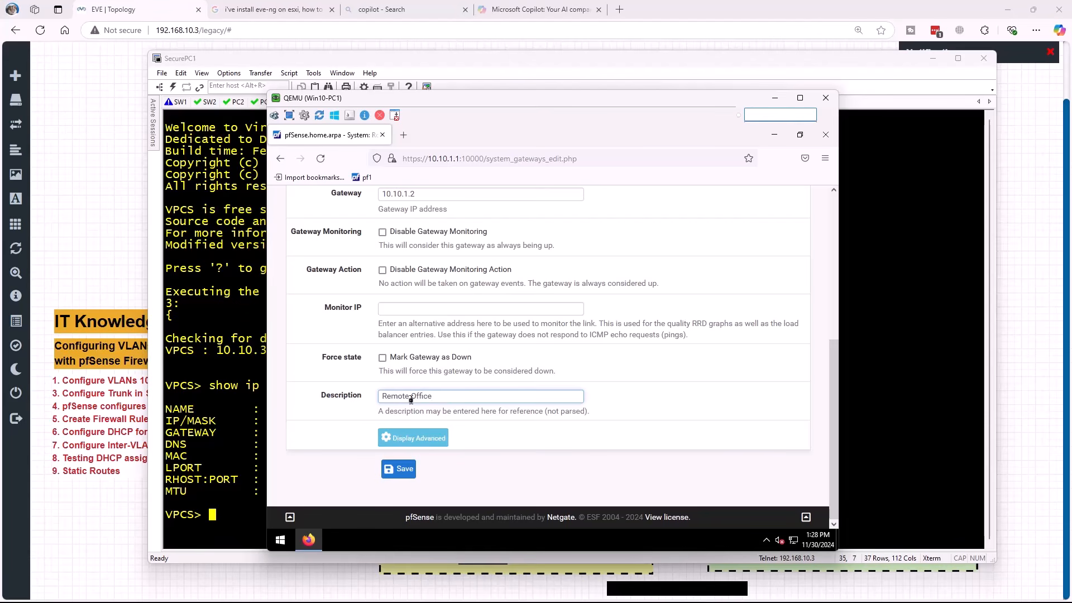
pyautogui.click(399, 471)
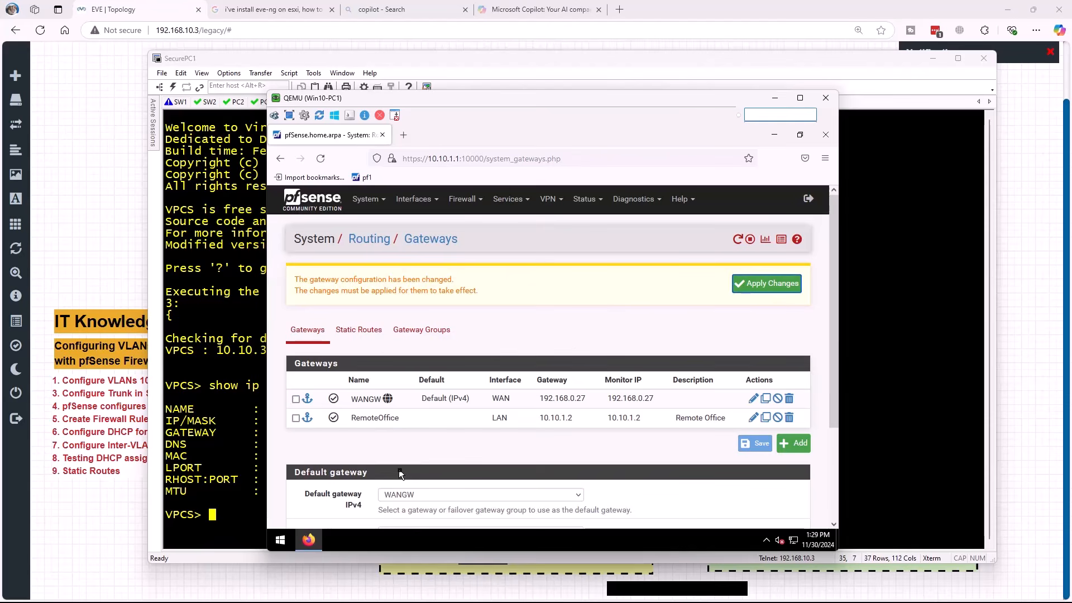
pyautogui.click(736, 289)
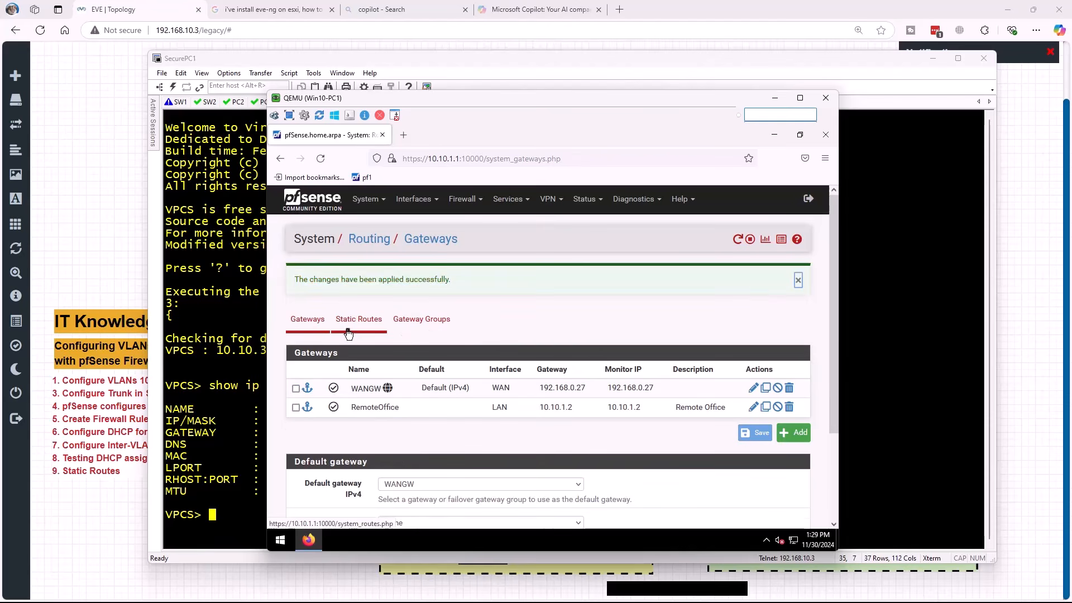
# - Start a new static route to destination network 10.10.30.0/24 through the RemoteOffice - 10.10.1.2 gateway
pyautogui.click(349, 332)
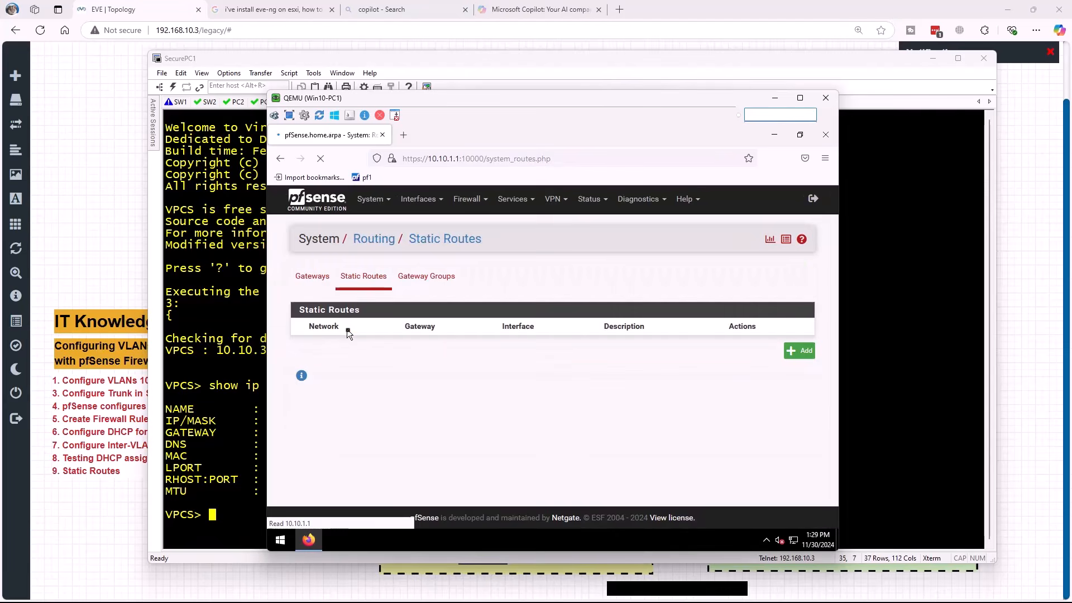
pyautogui.click(800, 353)
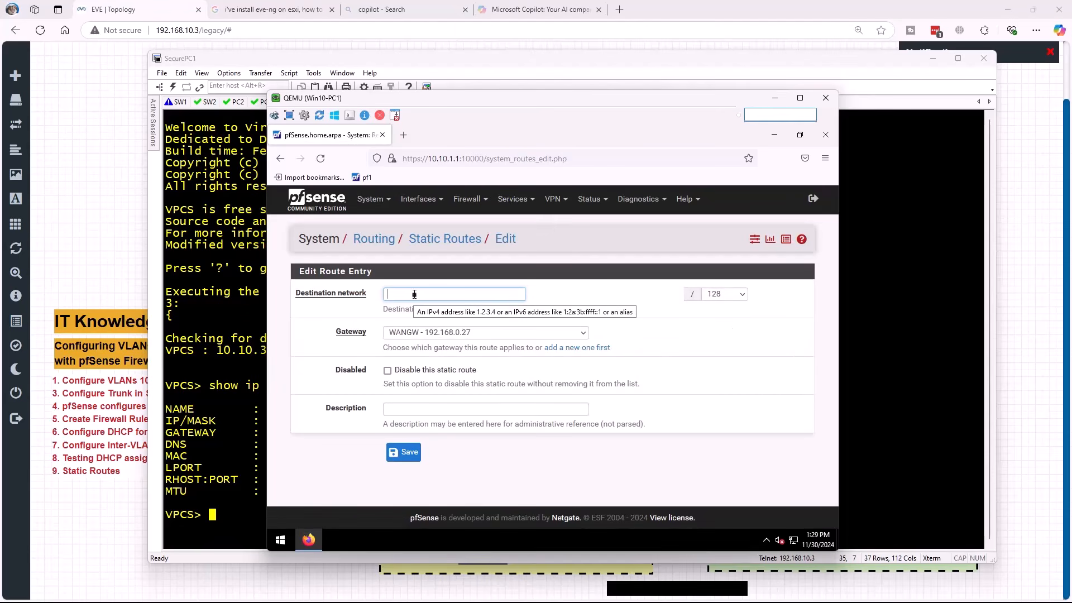
pyautogui.write('10.10.30.0')
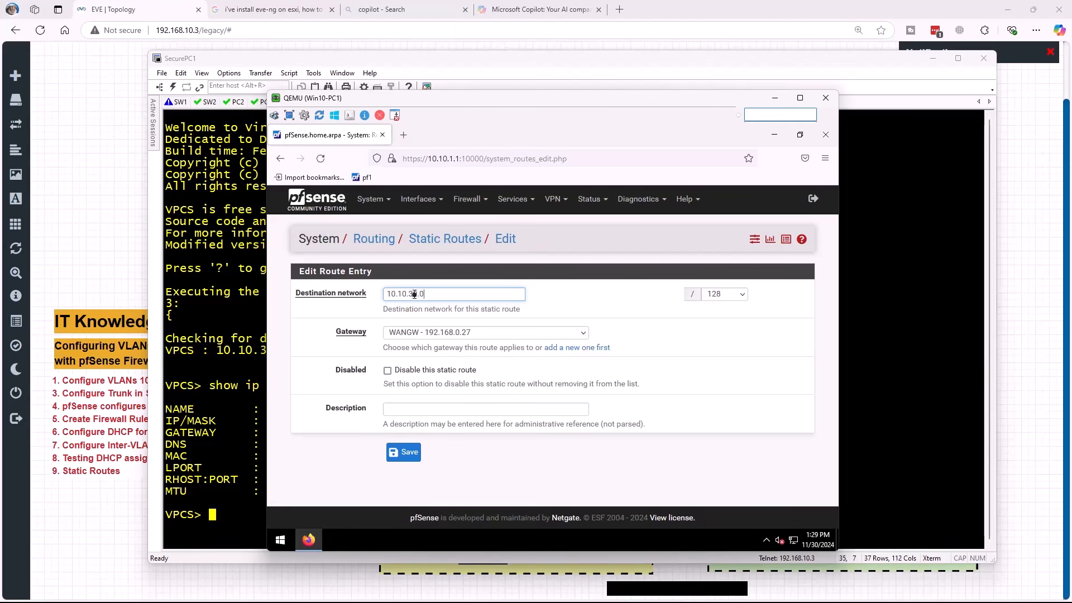
pyautogui.click(732, 294)
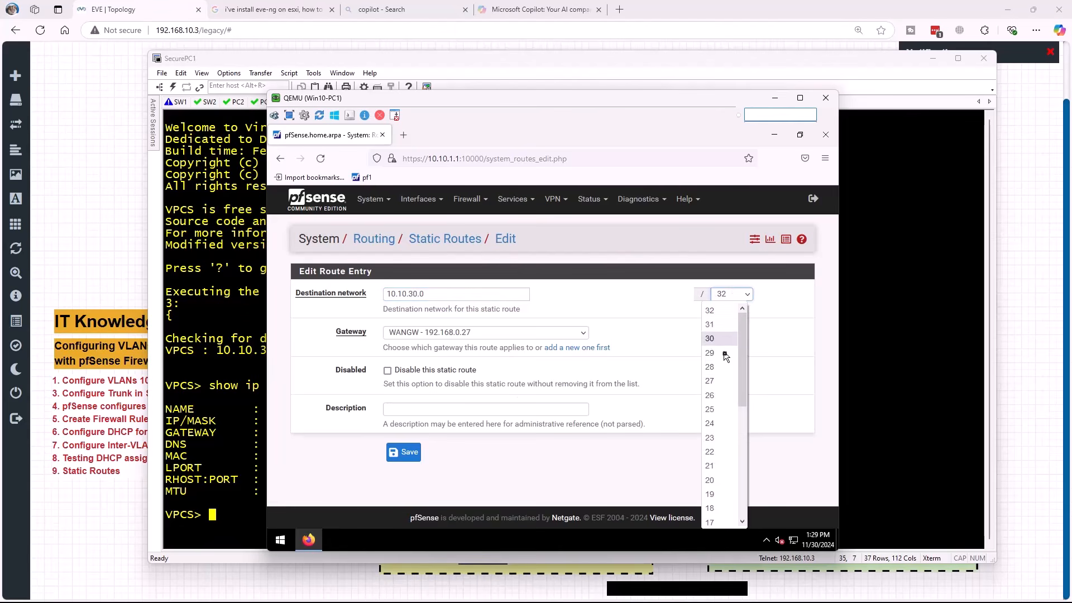
pyautogui.click(720, 426)
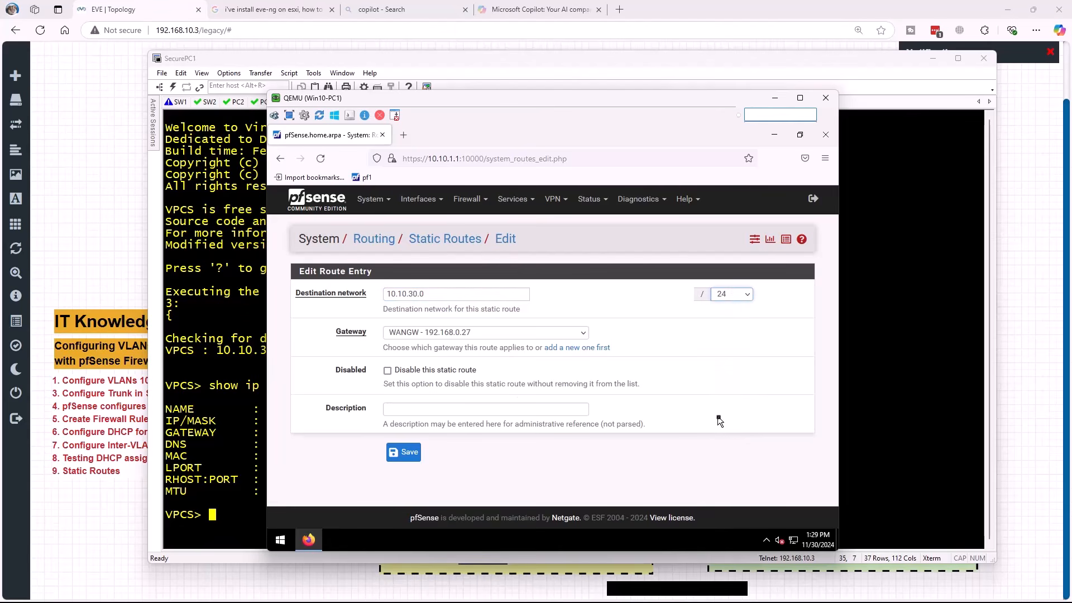
pyautogui.click(448, 335)
pyautogui.click(480, 363)
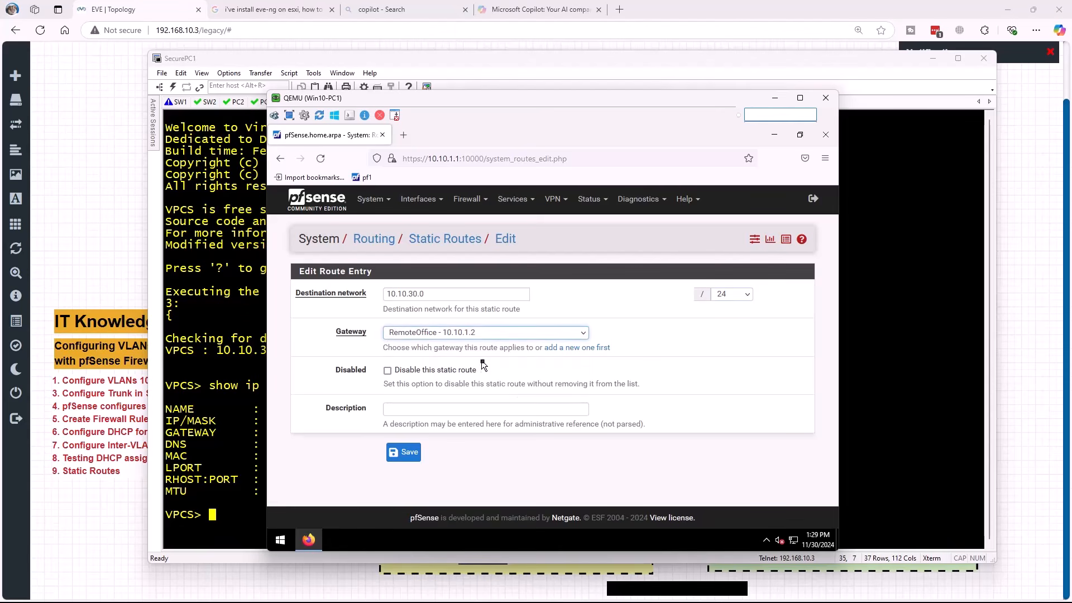
# - Enter "Remote Office" as the static route's description, save the route and apply the changes
pyautogui.click(409, 411)
pyautogui.write('remote ofi')
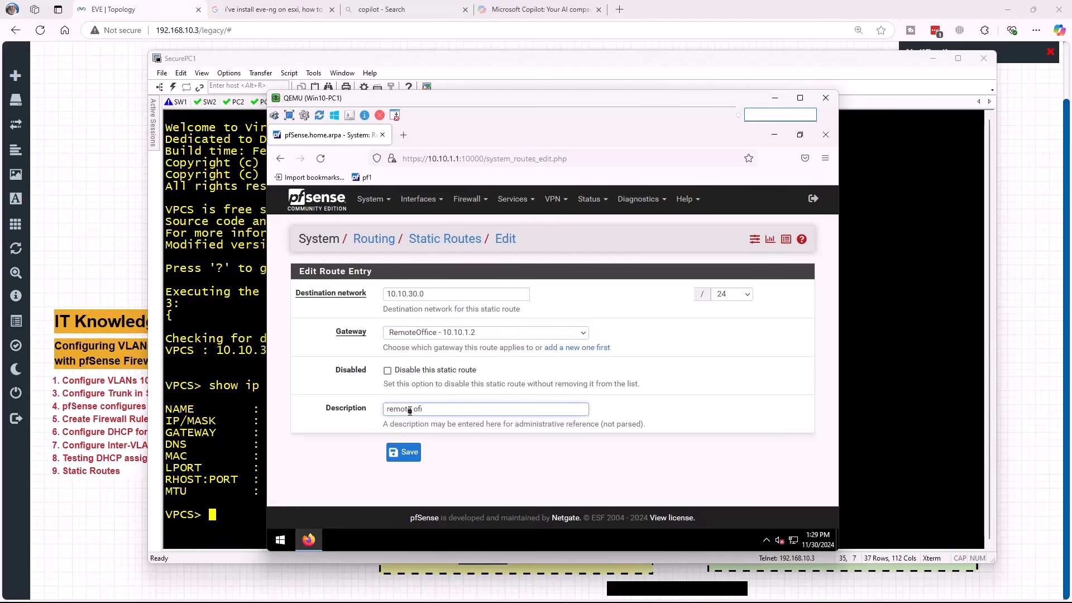
pyautogui.hotkey('ctrl', 'a')
pyautogui.write('remo')
pyautogui.click(410, 422)
pyautogui.click(405, 454)
pyautogui.click(765, 286)
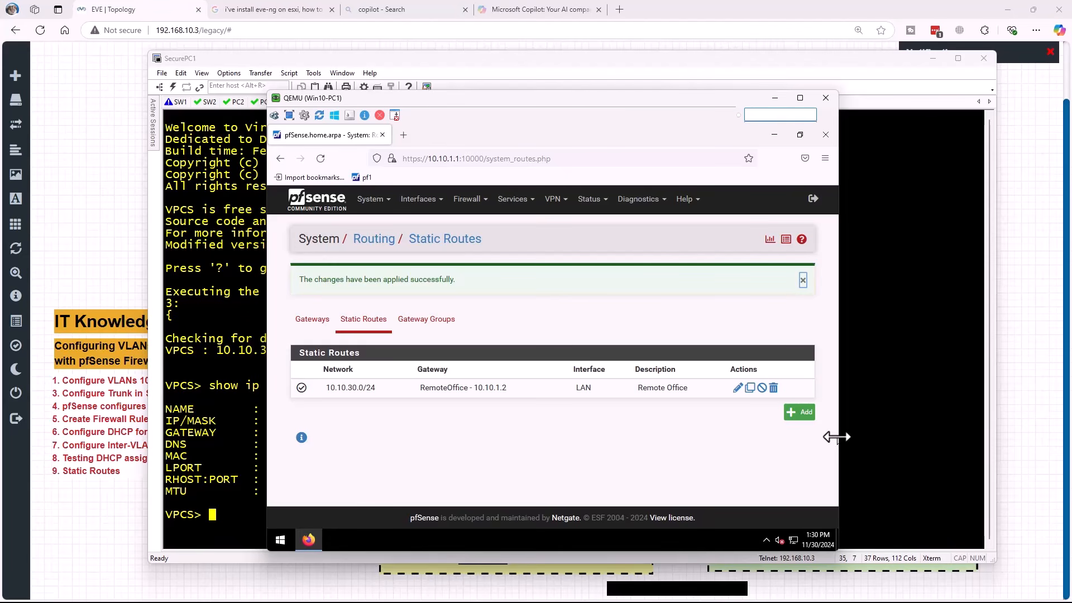
# - Open the pfSense firewall rules for the LAN interface
pyautogui.click(461, 202)
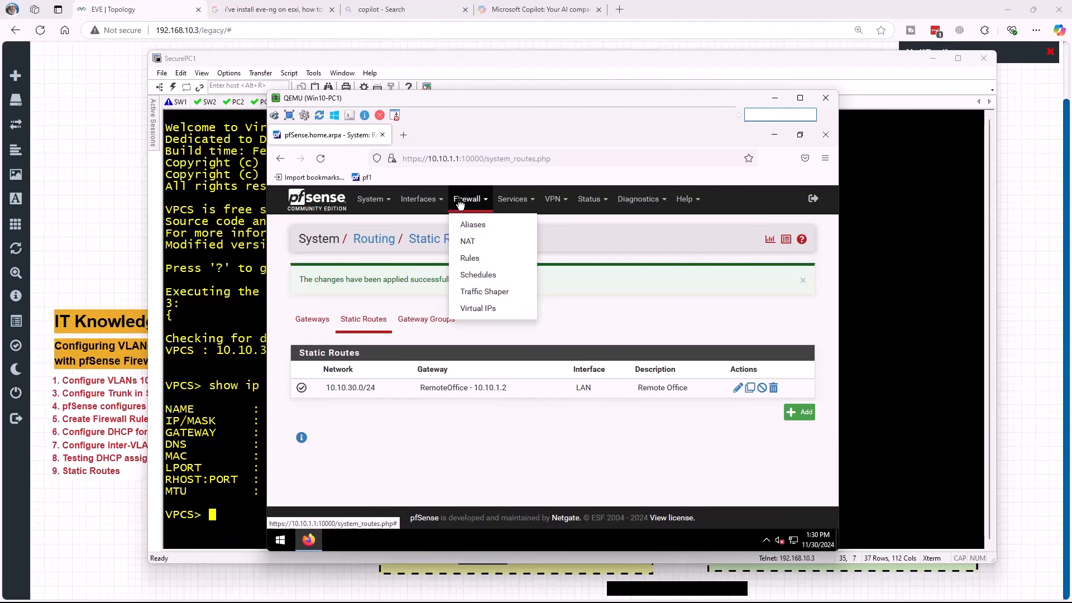
pyautogui.click(481, 256)
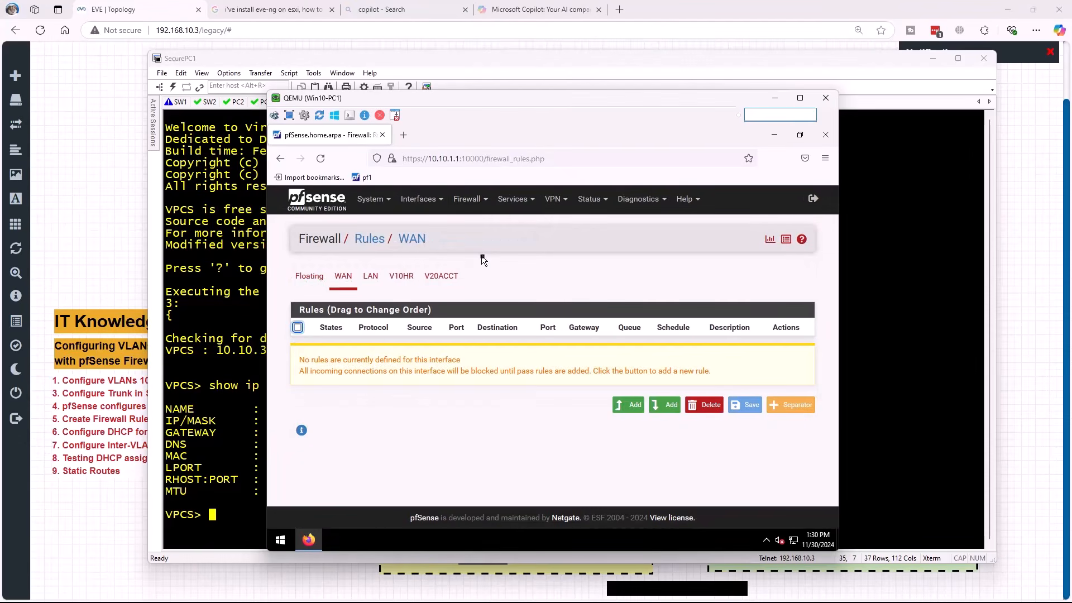
pyautogui.click(371, 277)
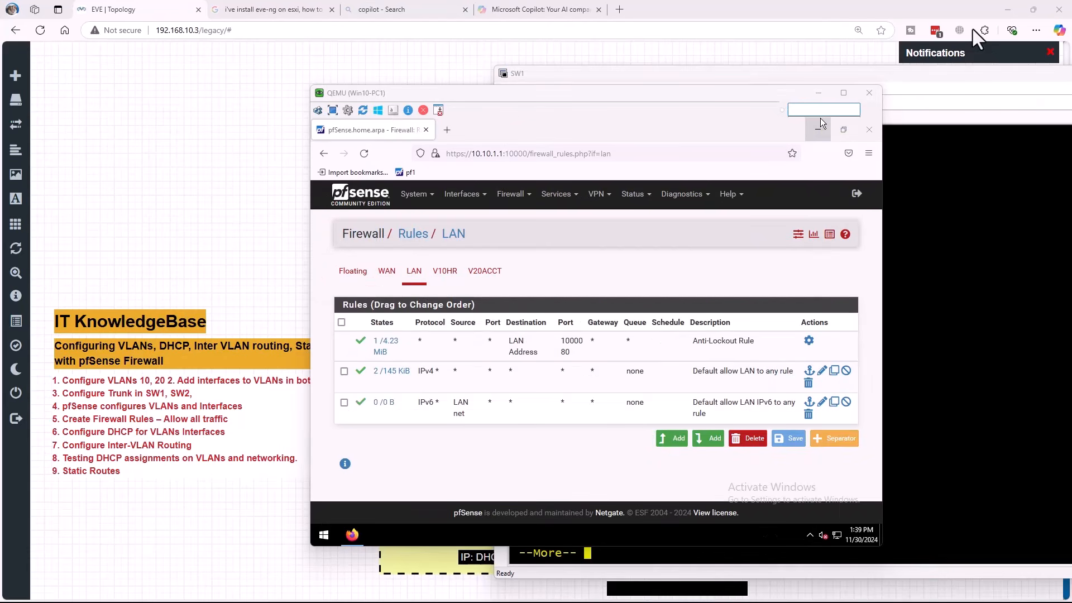
# - Open a command prompt on Win10-PC1 and ping SecurePC1 at 10.10.30.10
pyautogui.rightClick(325, 535)
pyautogui.click(355, 473)
pyautogui.write('cmd')
pyautogui.press('Return')
pyautogui.write('ping')
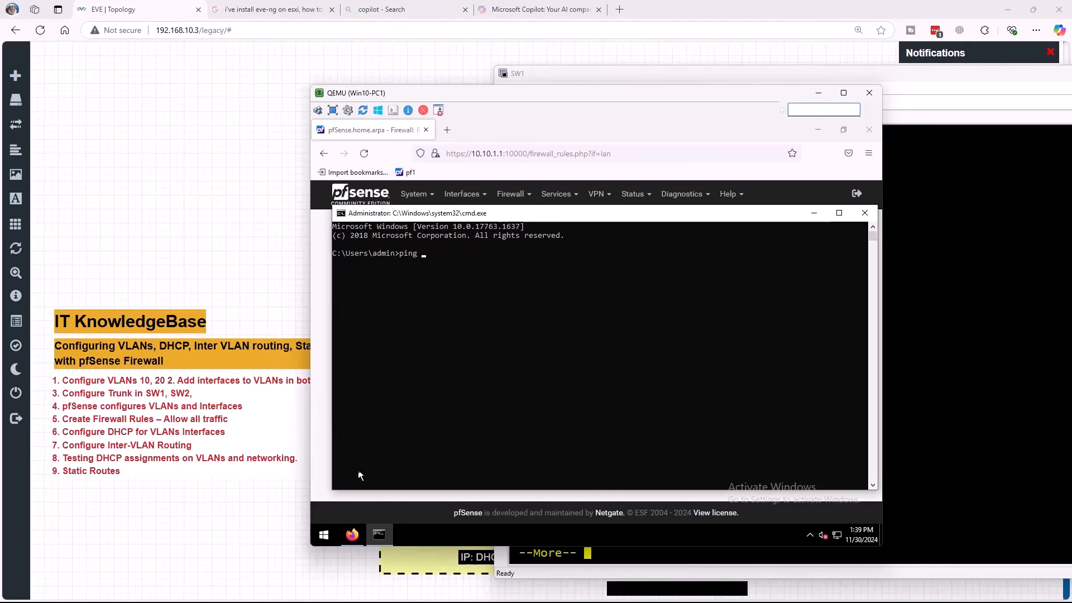
pyautogui.write(' 10.10.30.10')
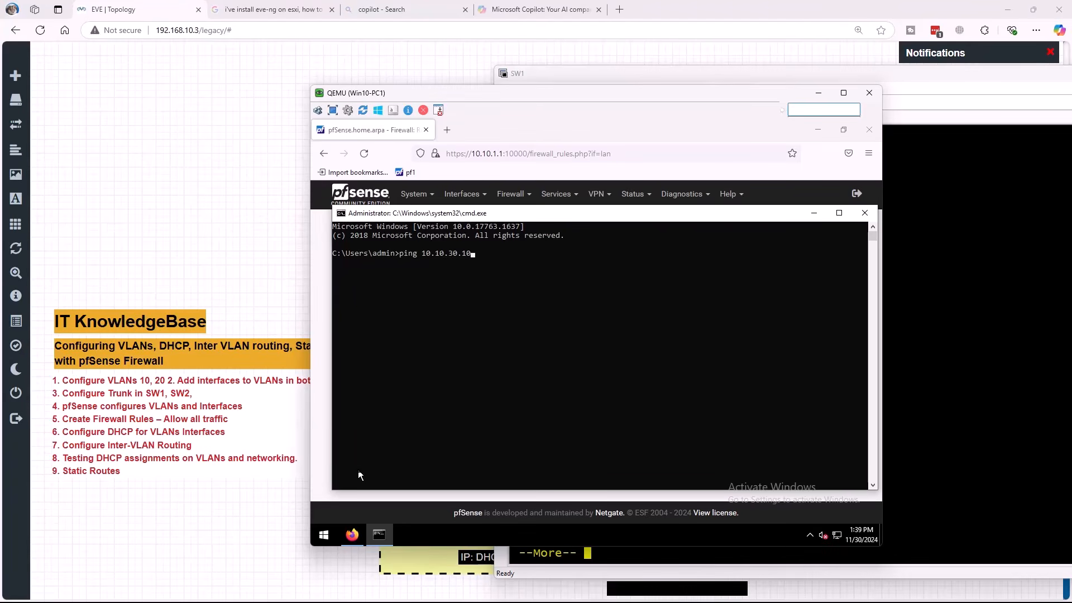
pyautogui.press('Return')
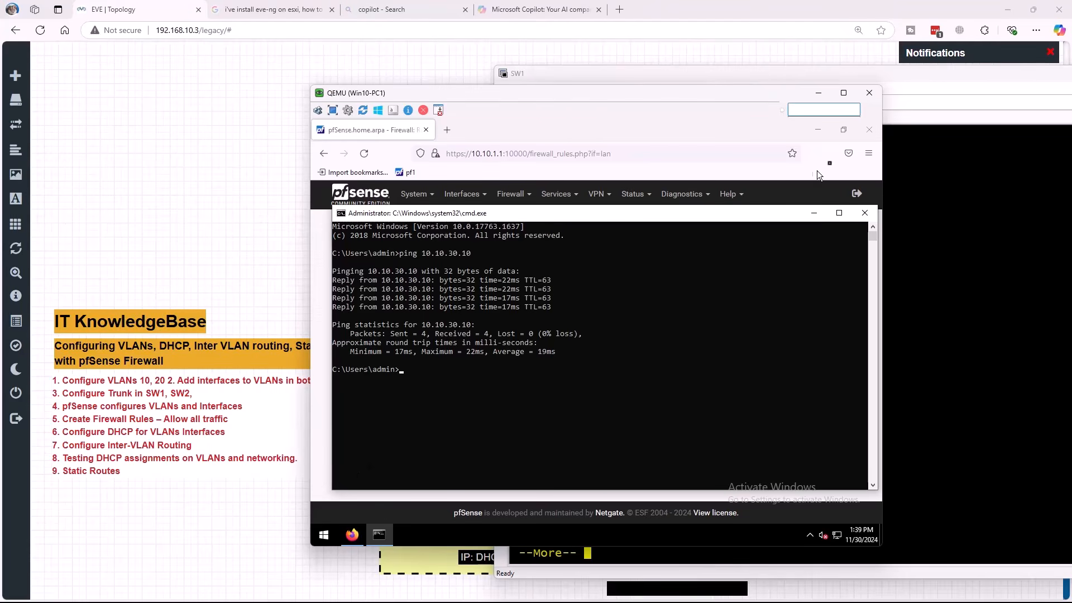
# - Switch to SecurePC1's console and ping 10.10.1.10 from the remote office
pyautogui.click(892, 94)
pyautogui.click(736, 117)
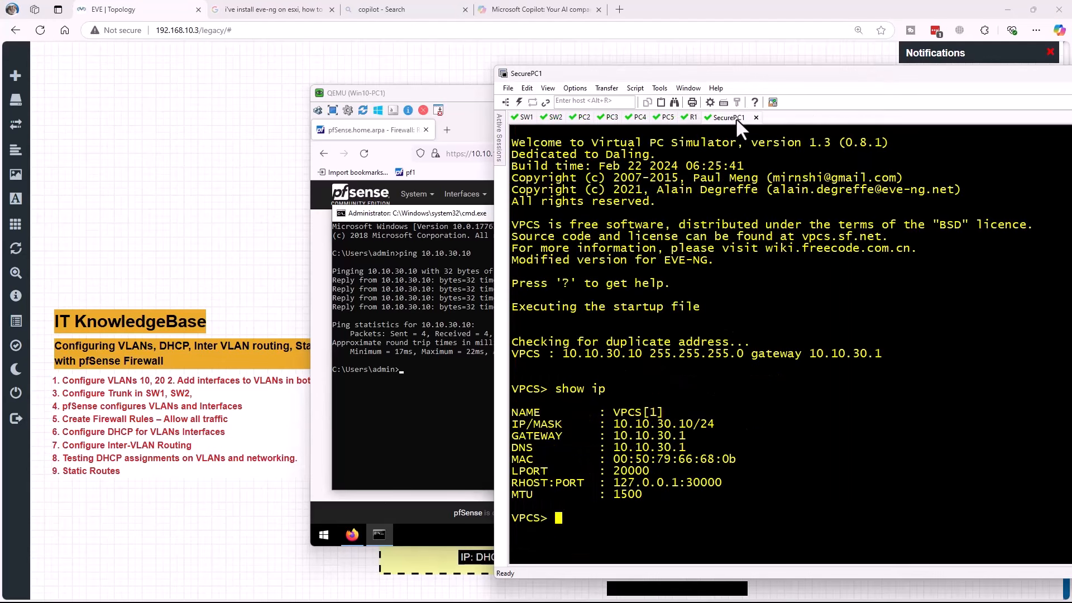
pyautogui.write('ping 10.10.1.10')
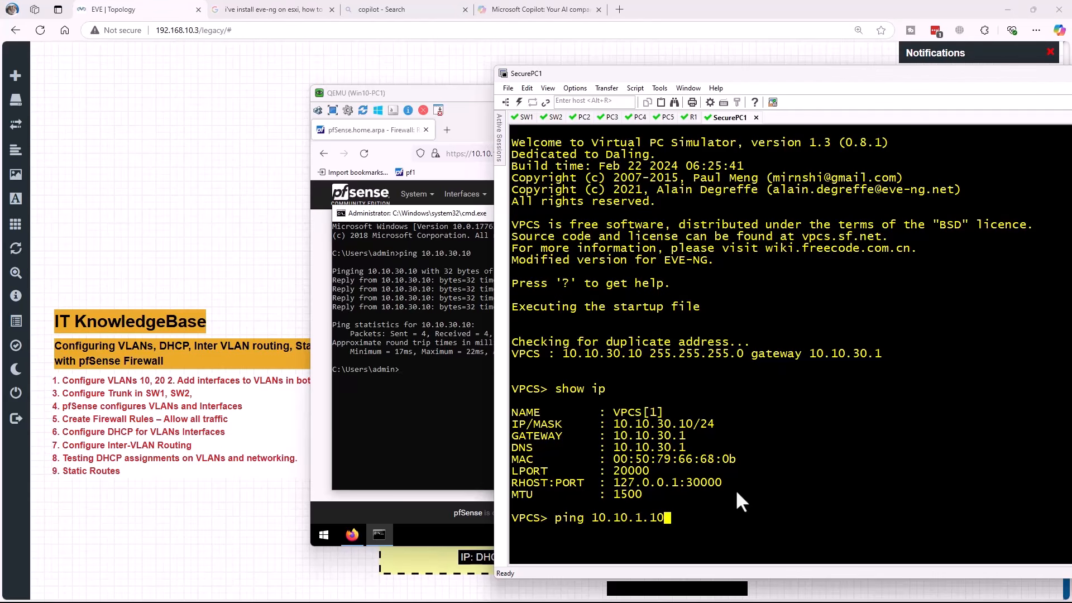
pyautogui.press('Return')
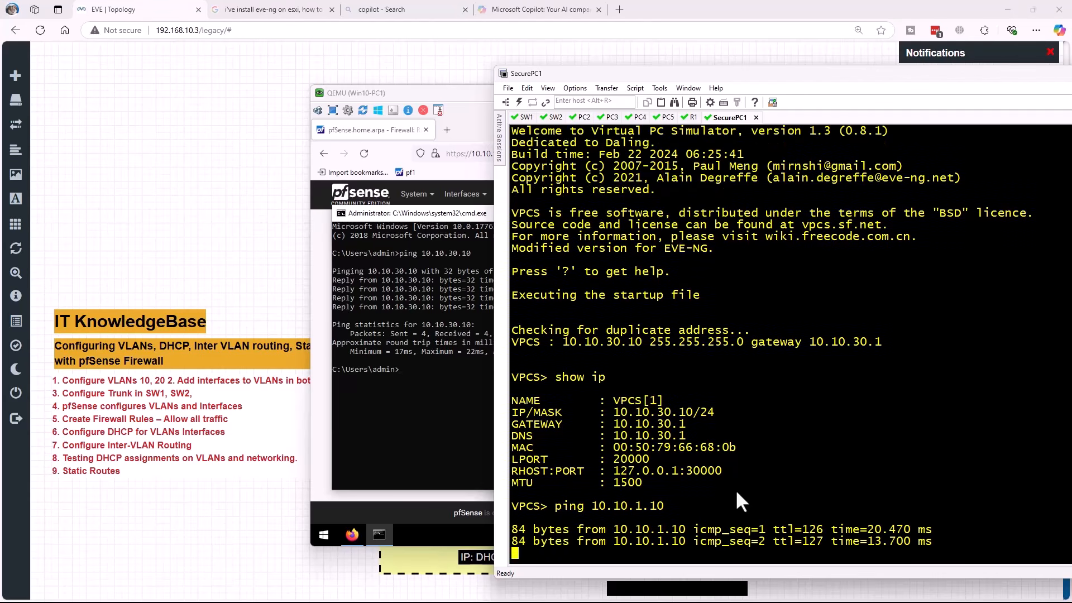